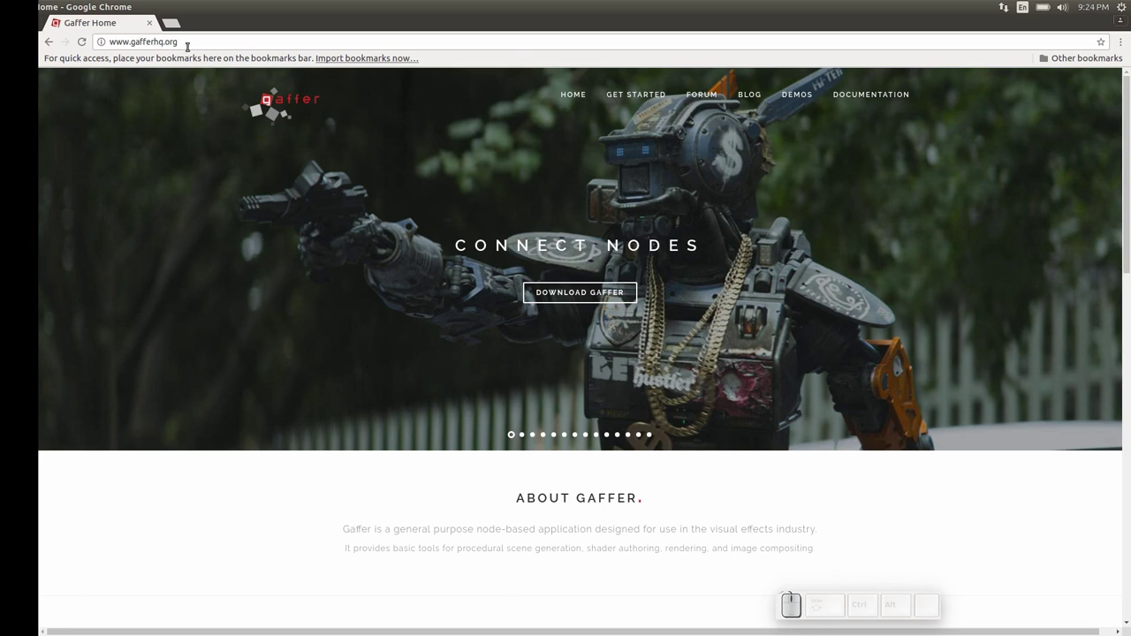
Download the Linux build of Gaffer from the website's Get Started page.
left_click(567, 292)
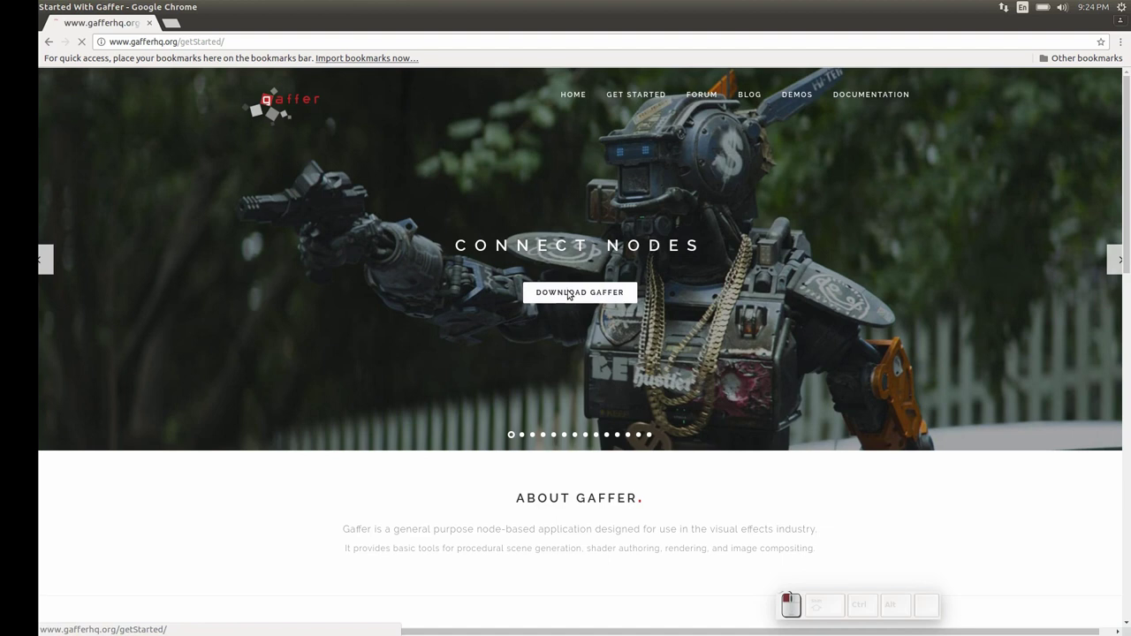
left_click(509, 412)
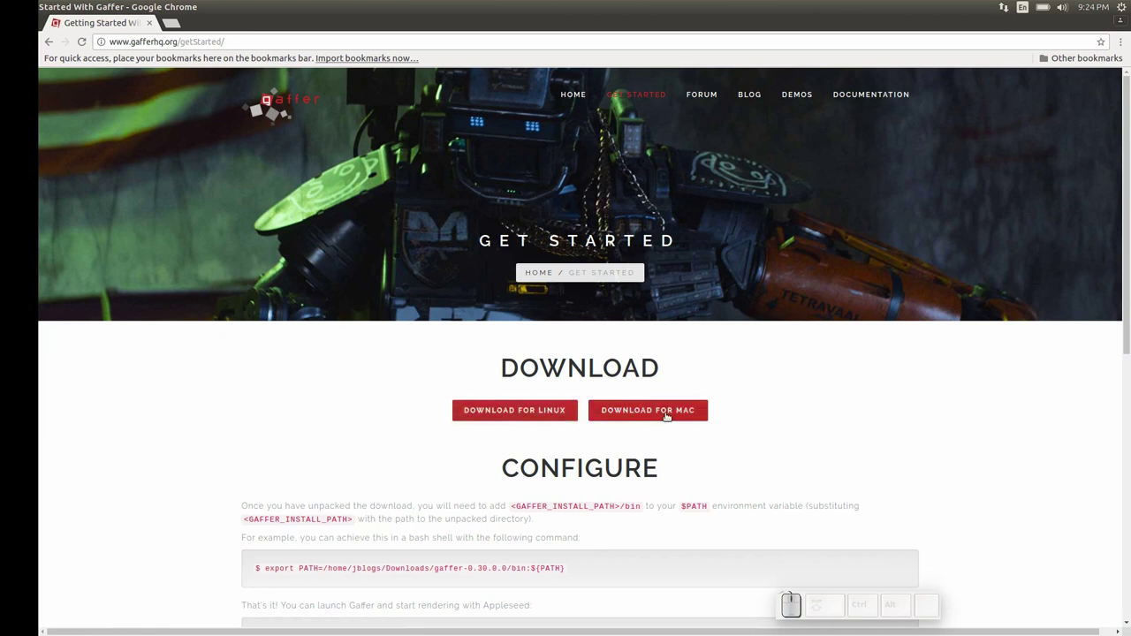
left_click(515, 413)
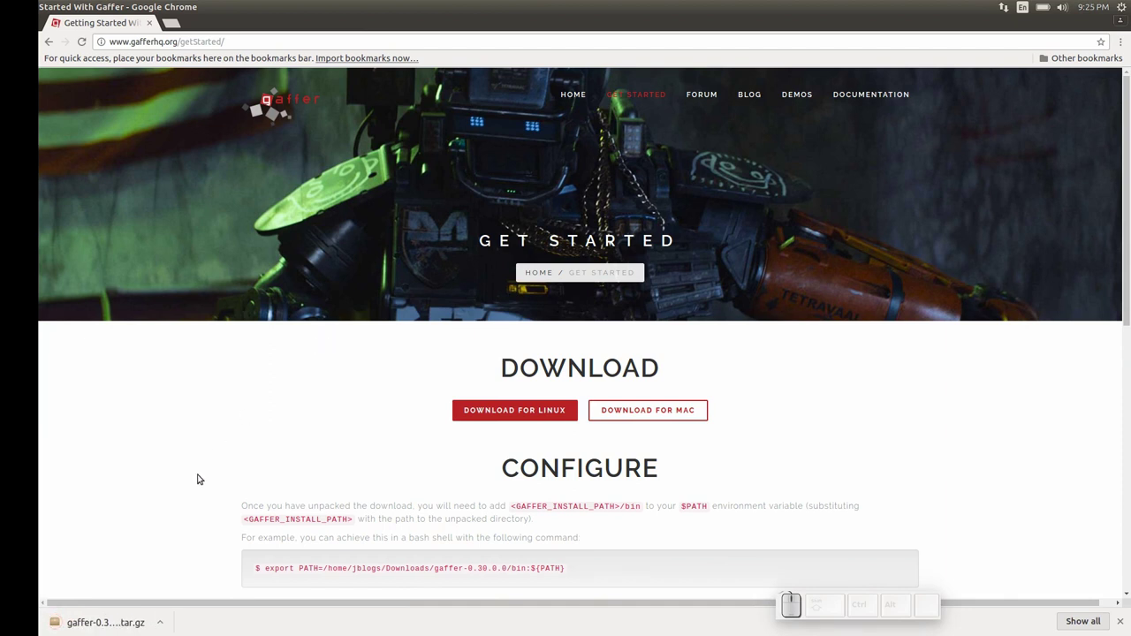
Show the downloaded archive in its folder and extract gaffer-0.30.0.0-linux.tar.gz into Downloads.
left_click(160, 622)
left_click(202, 581)
left_click_drag(308, 290, 361, 230)
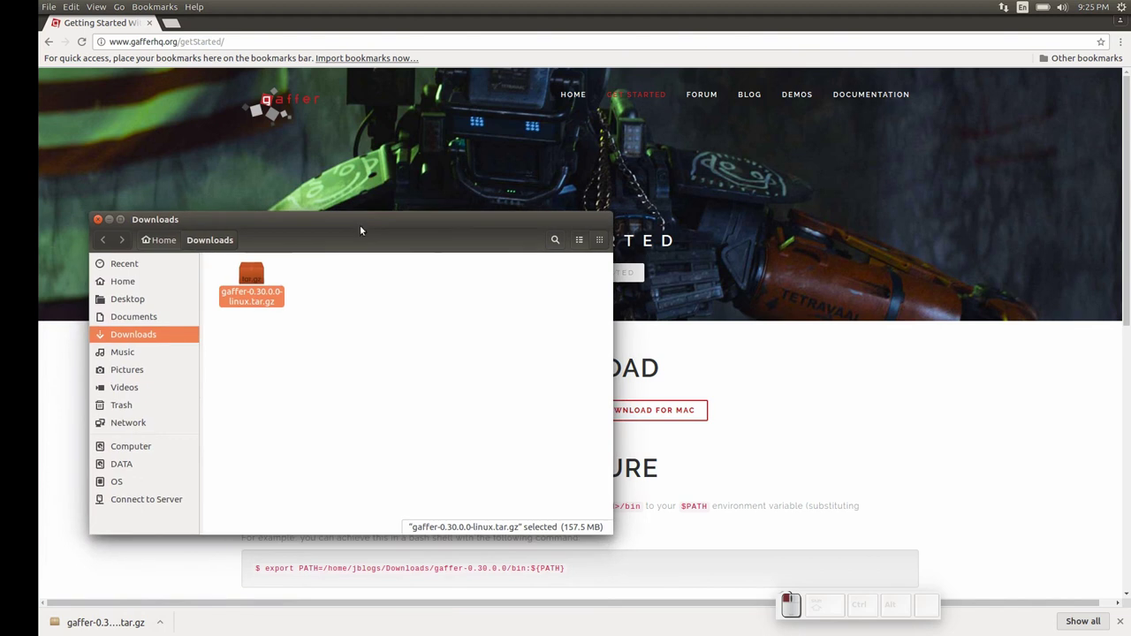
right_click(252, 277)
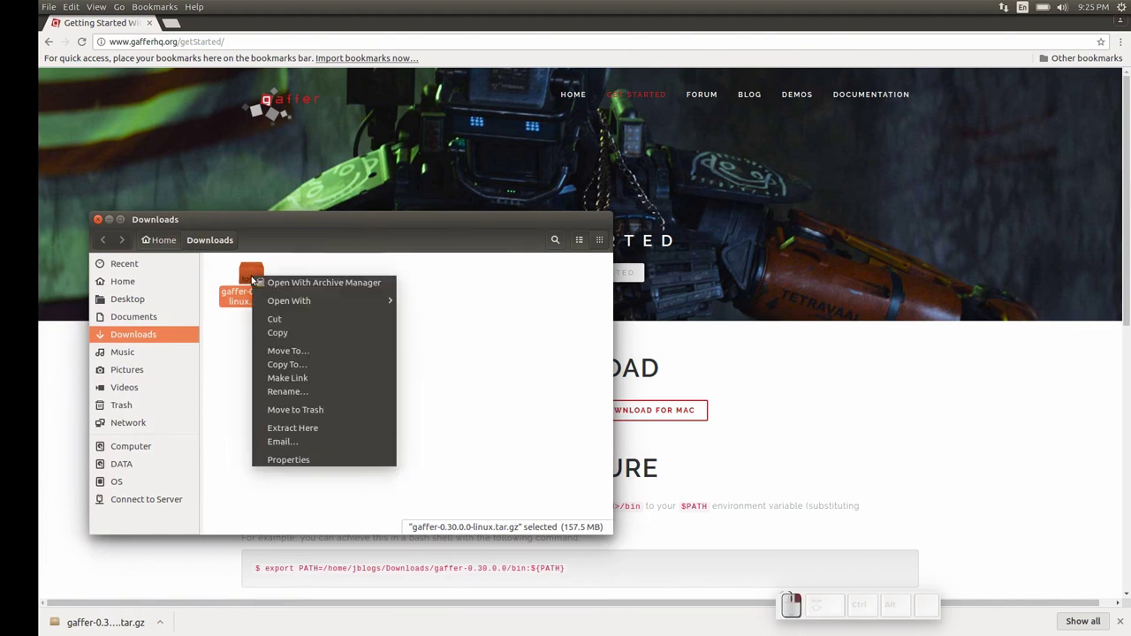
left_click(301, 430)
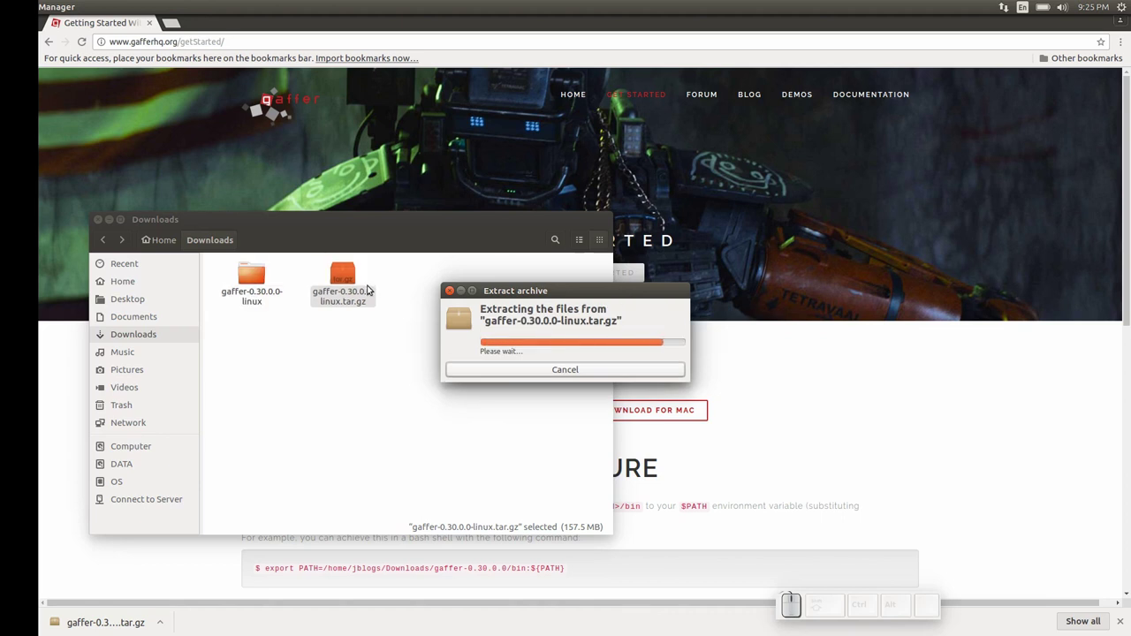
Open the bin folder inside the extracted gaffer-0.30.0.0-linux folder and copy its full path.
double_click(253, 276)
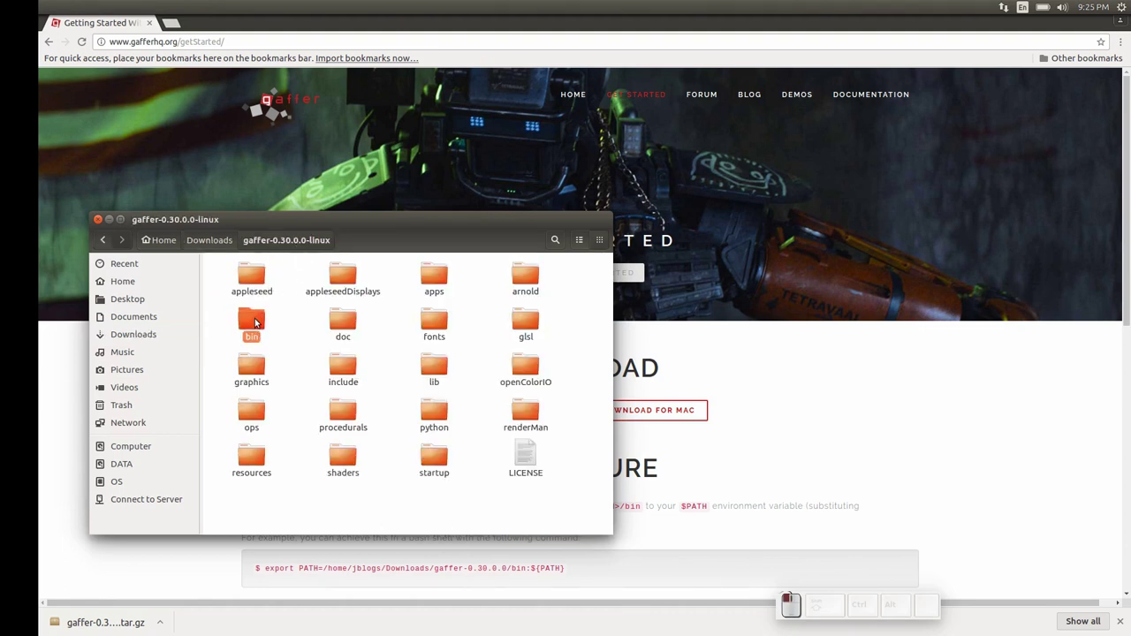
double_click(256, 323)
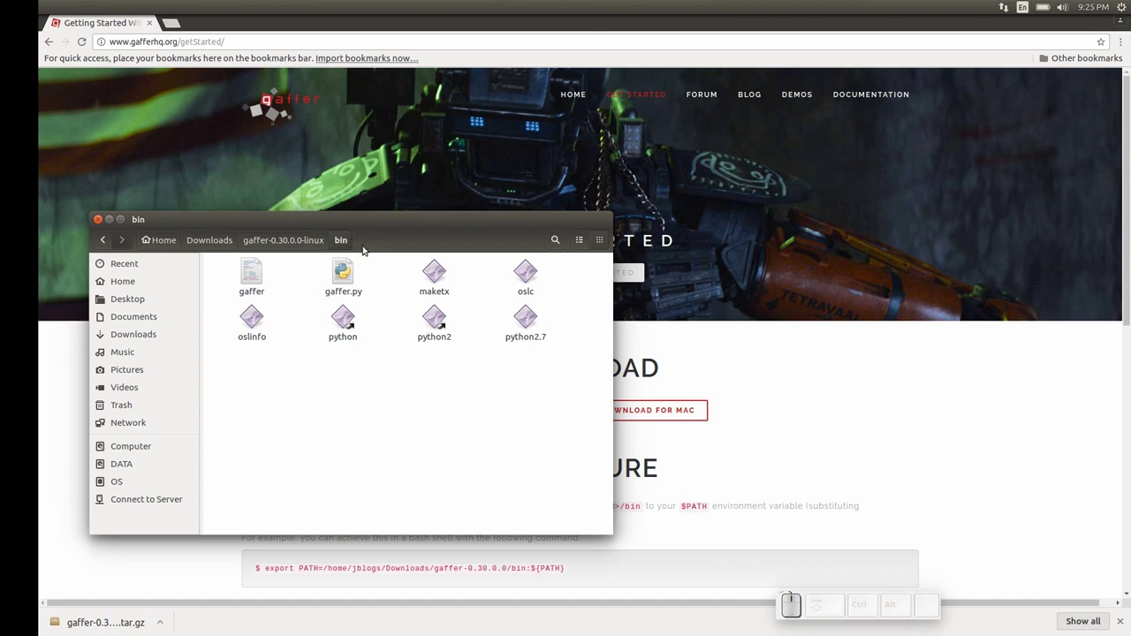
key("ctrl+l")
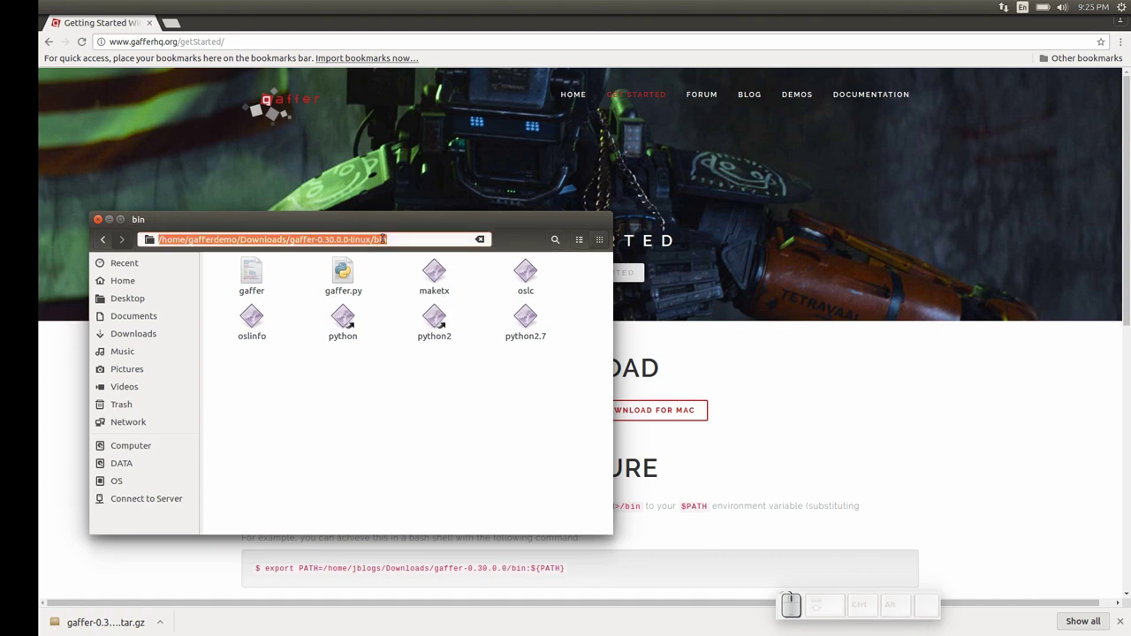
left_click_drag(406, 239, 192, 219)
key("ctrl+c")
Open a terminal and edit the shell startup file with the command gvim ~/.bashrc.
key("ctrl+alt+t")
left_click_drag(729, 281, 725, 276)
type("gvim ~/.")
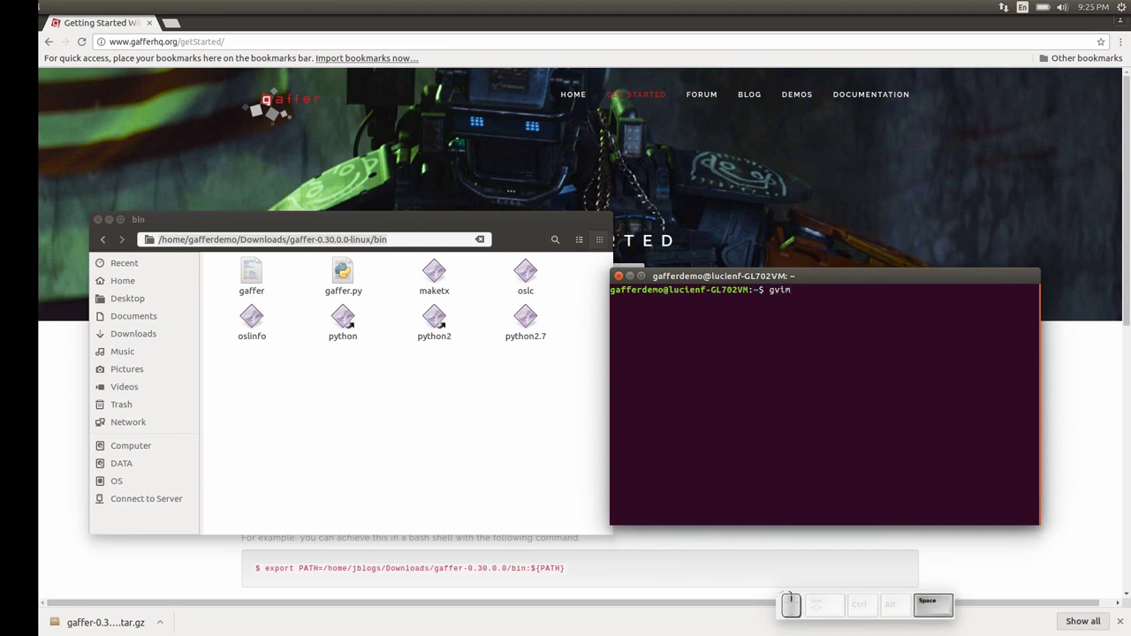
type("b")
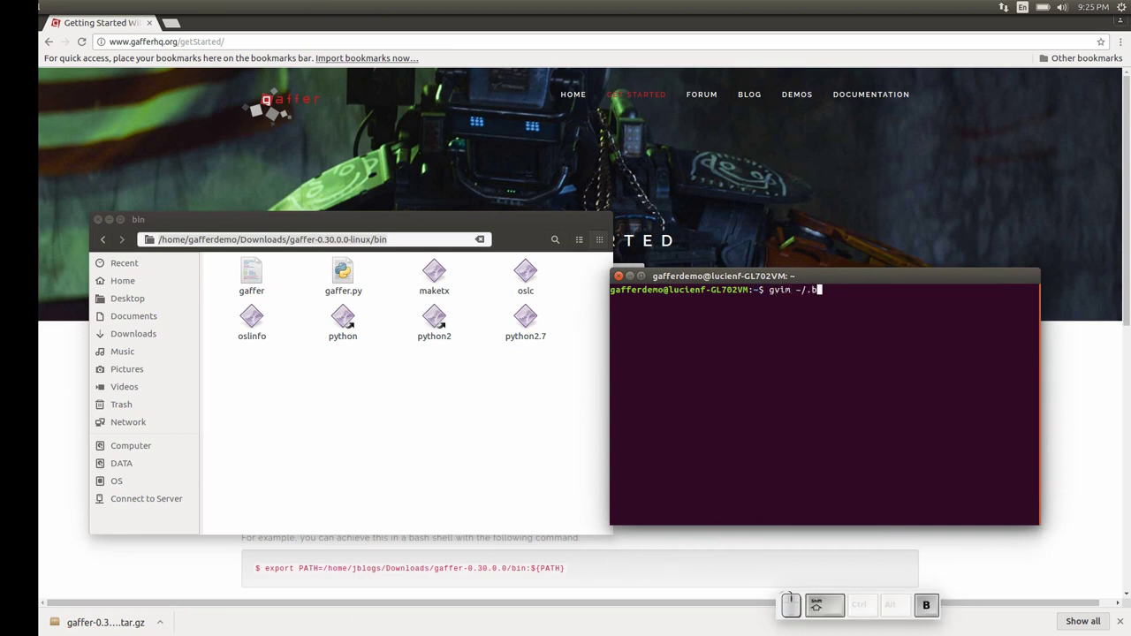
type("ashrc")
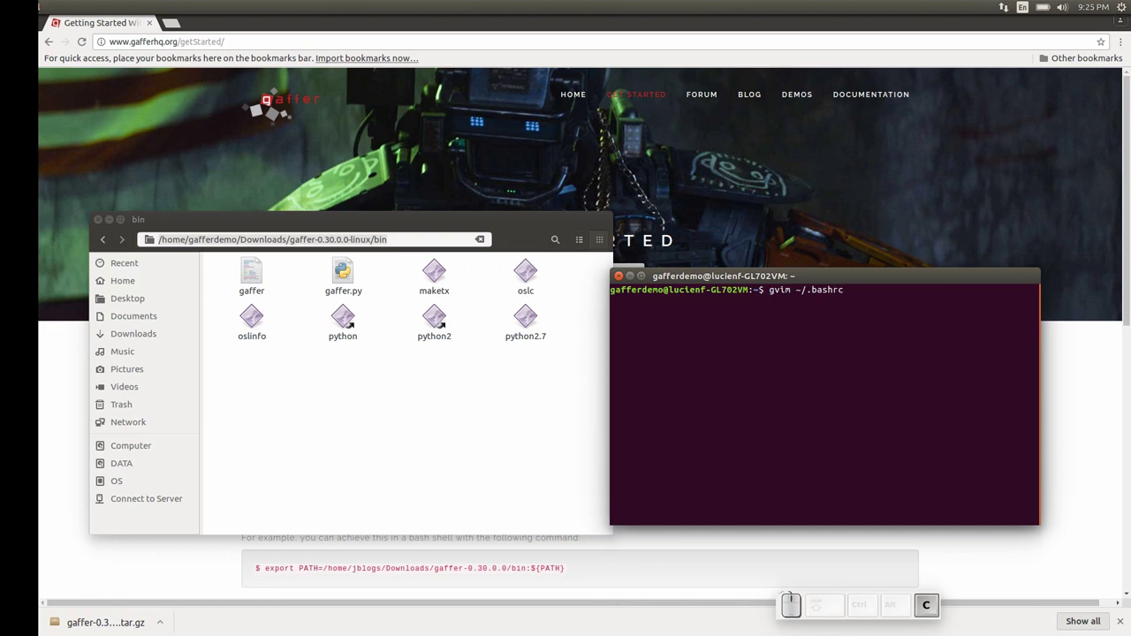
key("Return")
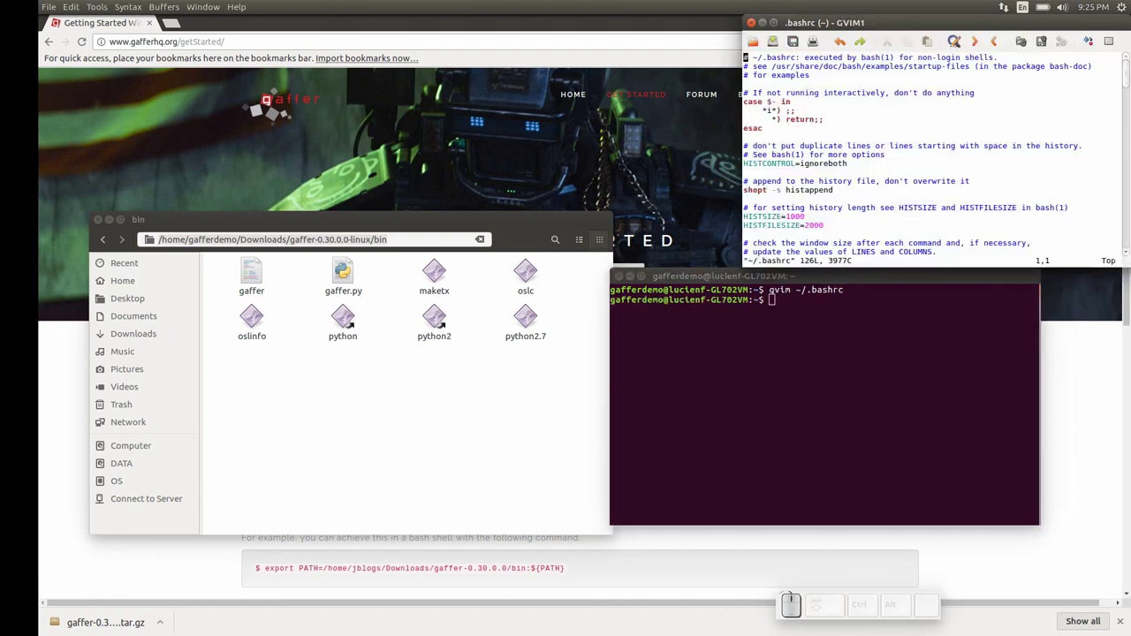
Start a new line at the end of .bashrc containing export PATH=" after the extractAudio alias.
left_click_drag(883, 22, 598, 99)
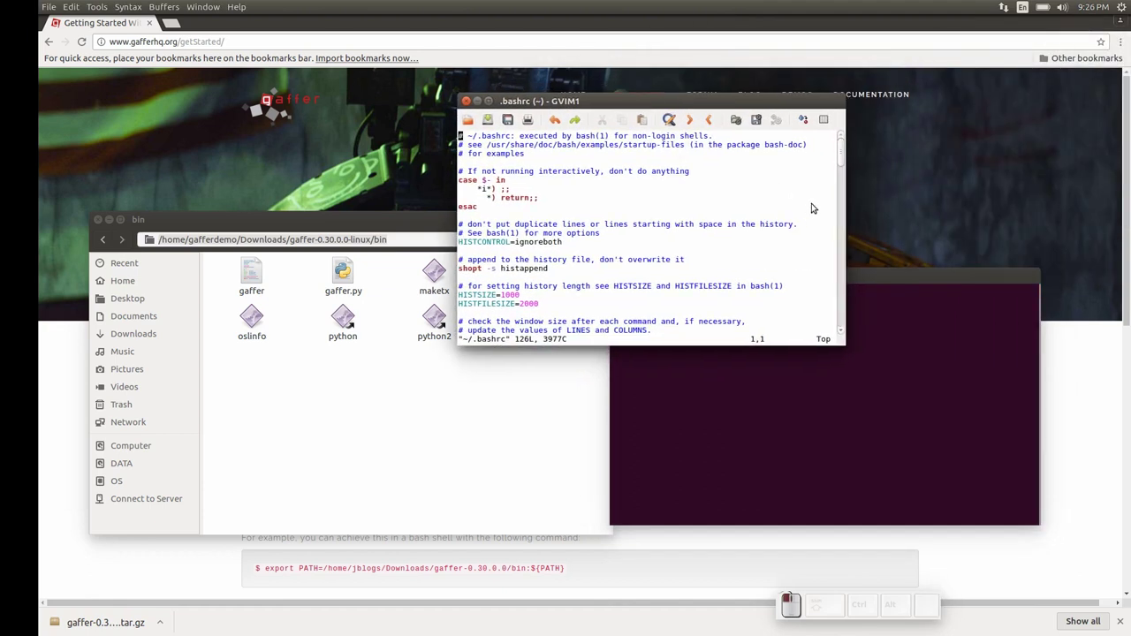
left_click_drag(843, 152, 832, 296)
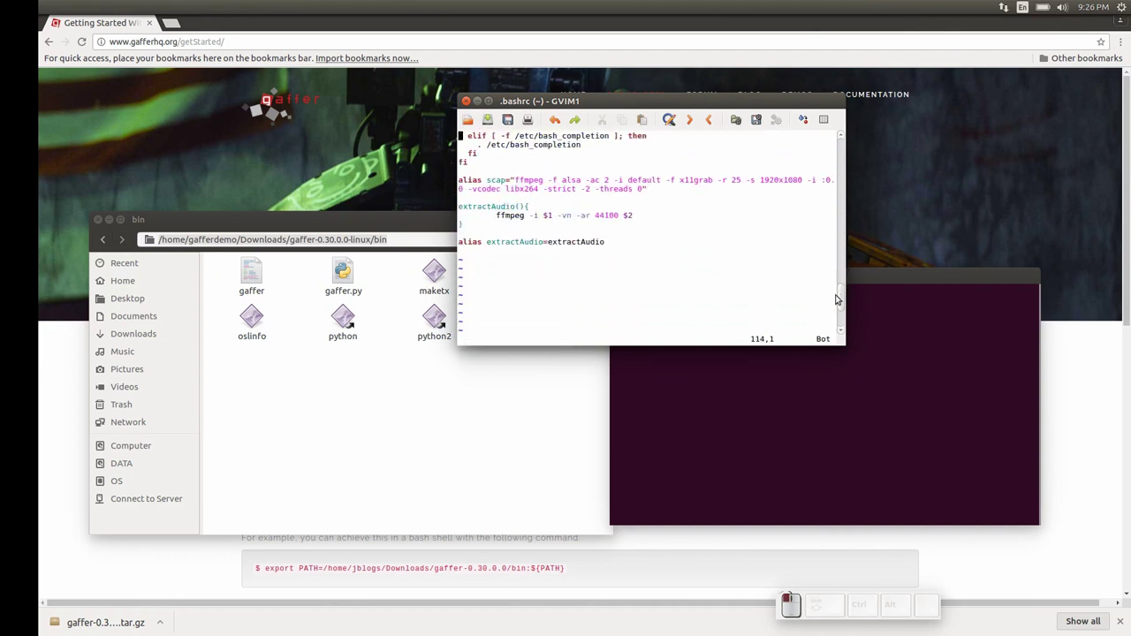
left_click(601, 259)
key("Return")
key("Escape")
type("oexpor")
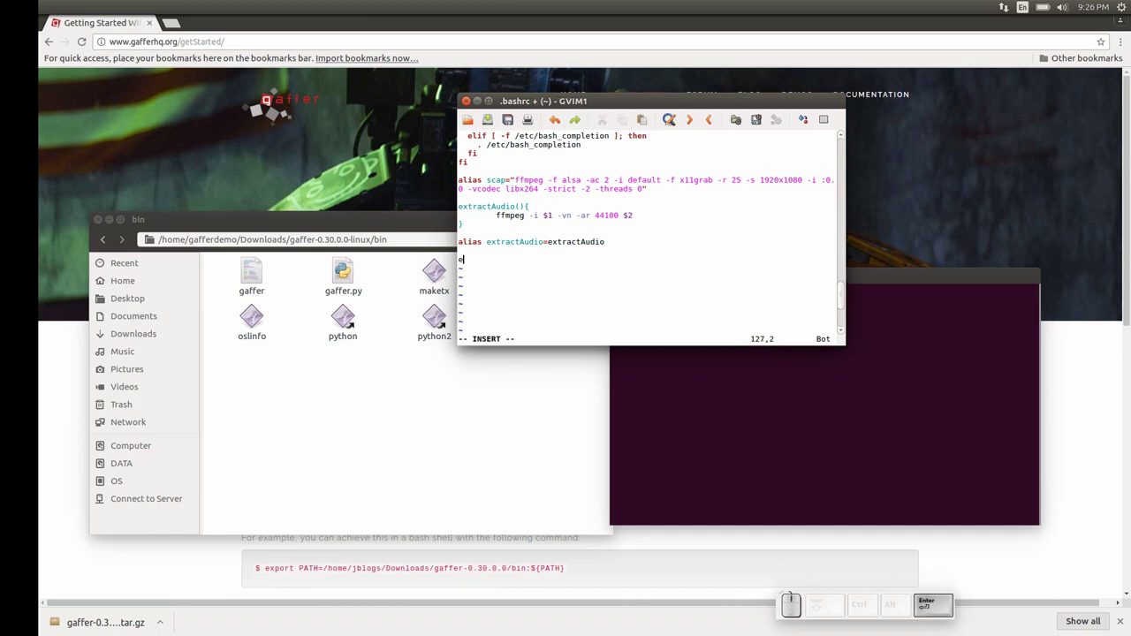
type("t P")
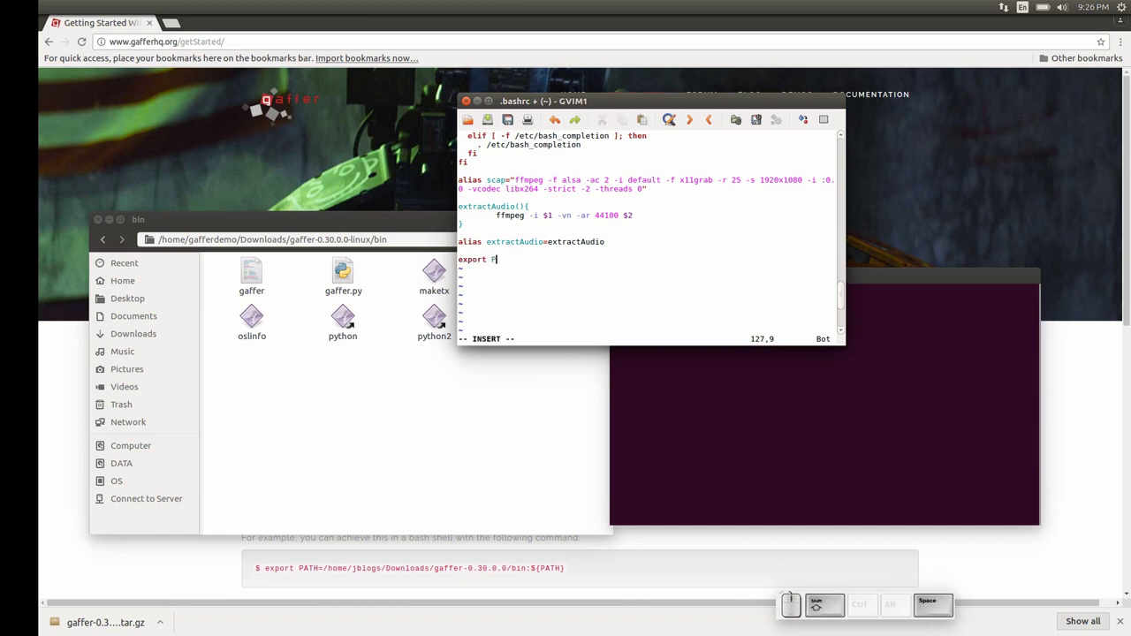
type("ATH=")
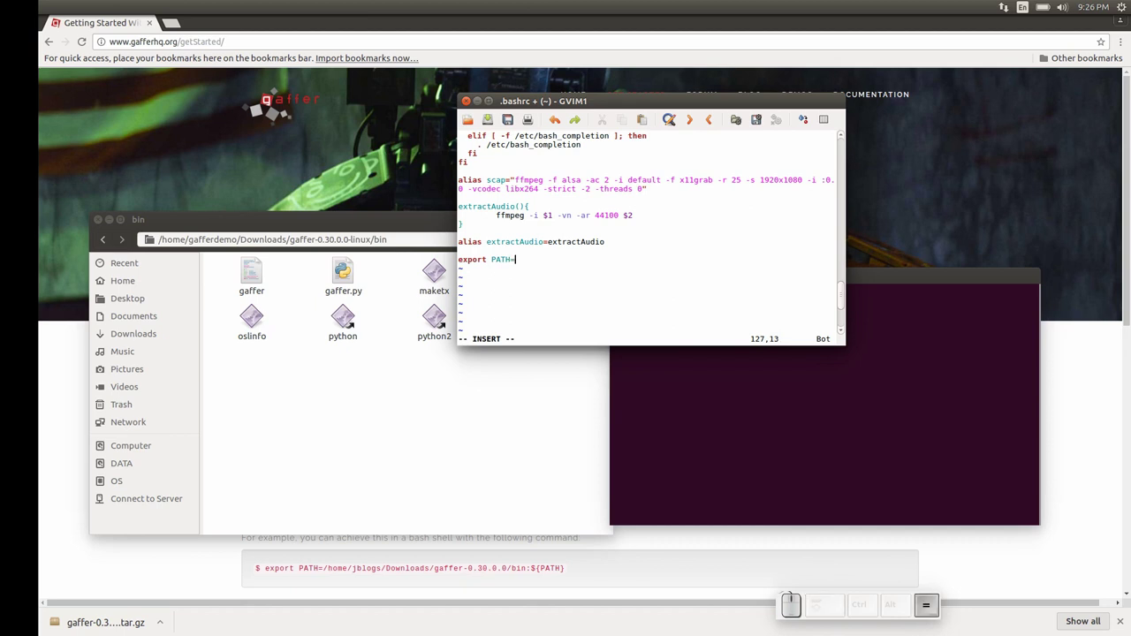
type("\"")
key("Escape")
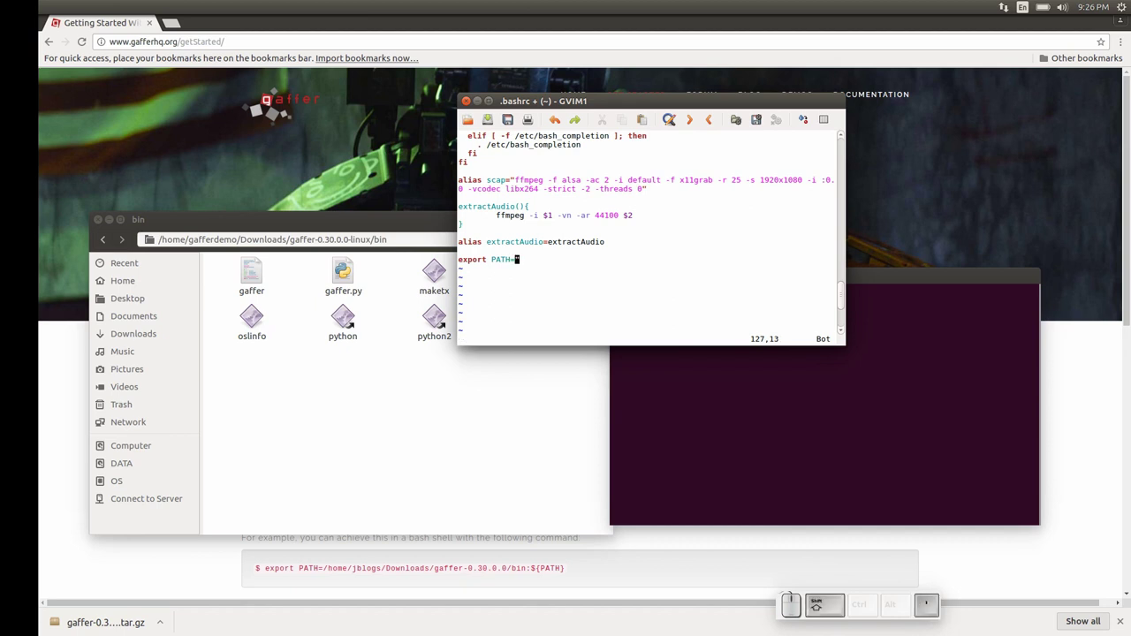
Complete the export line with the copied bin path followed by :$PATH" and save .bashrc.
key("p")
type("a")
type(":")
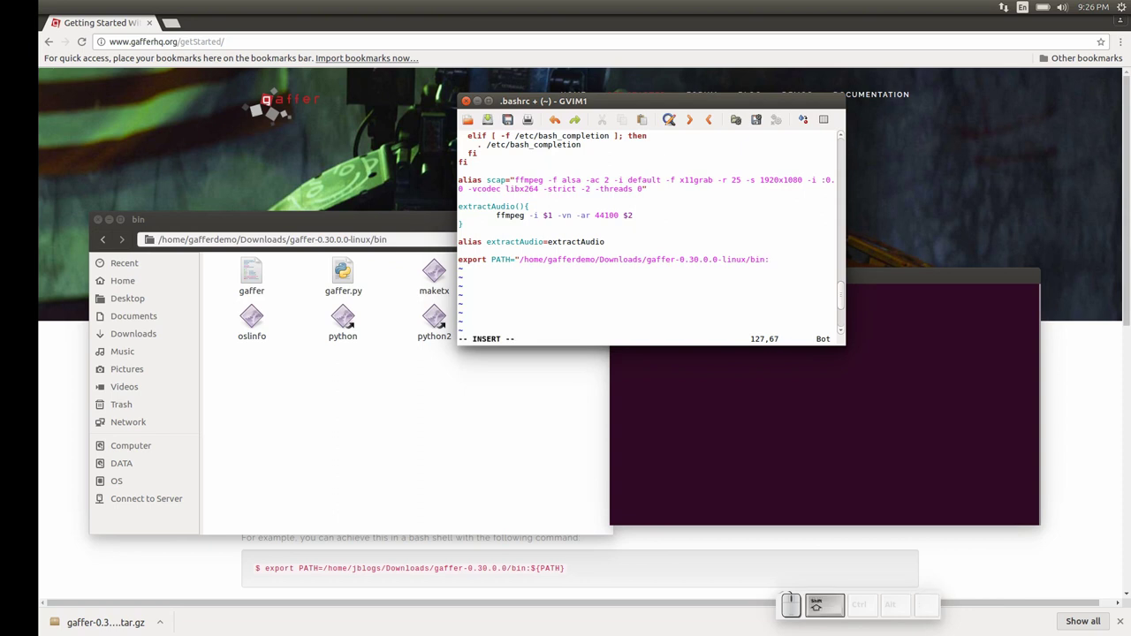
type("$PATH")
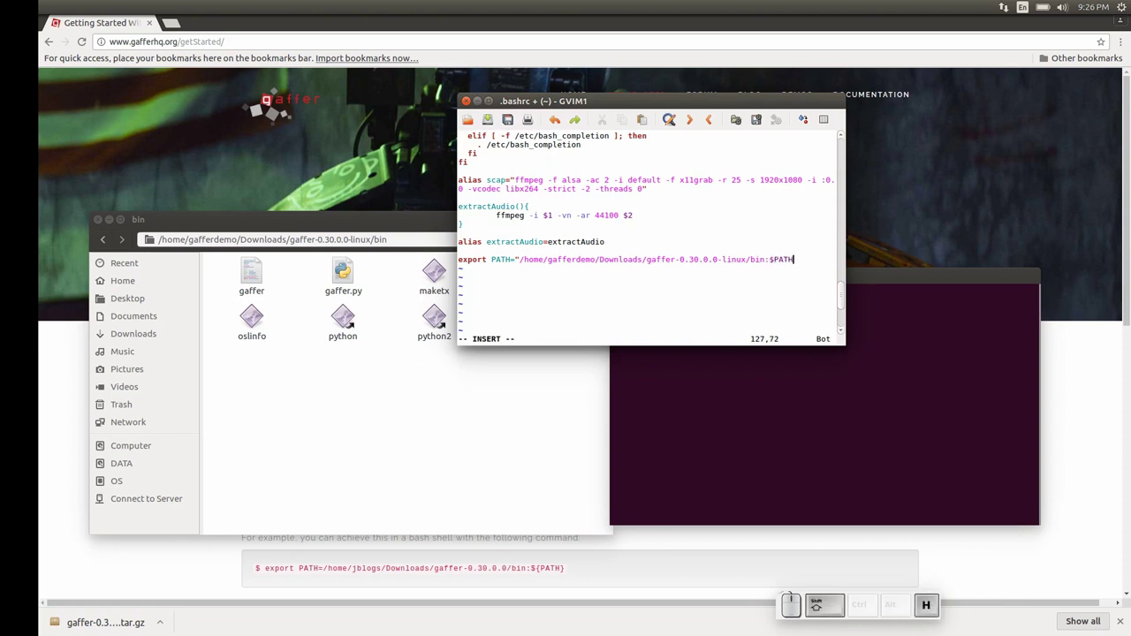
type("\"")
key("Escape")
type(":w")
key("Return")
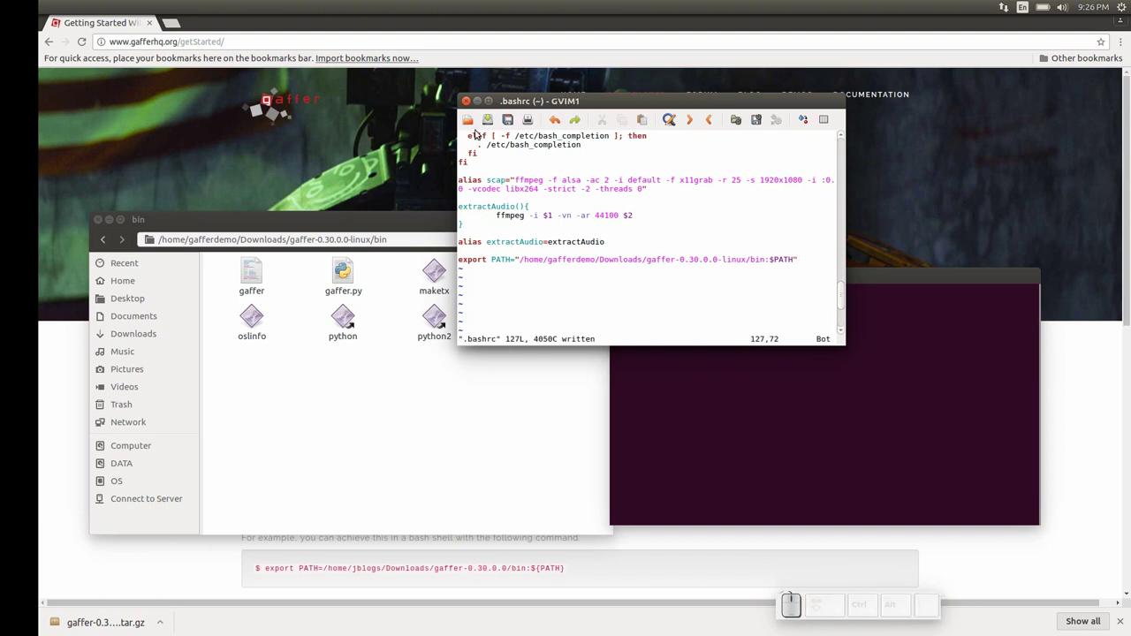
double_click(522, 105)
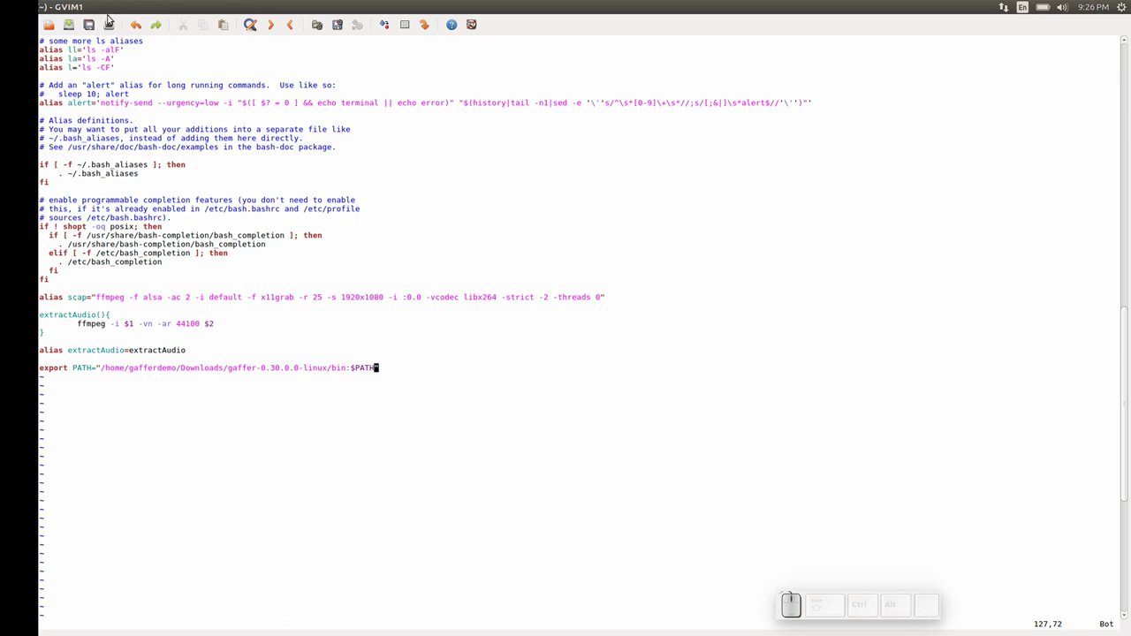
double_click(46, 7)
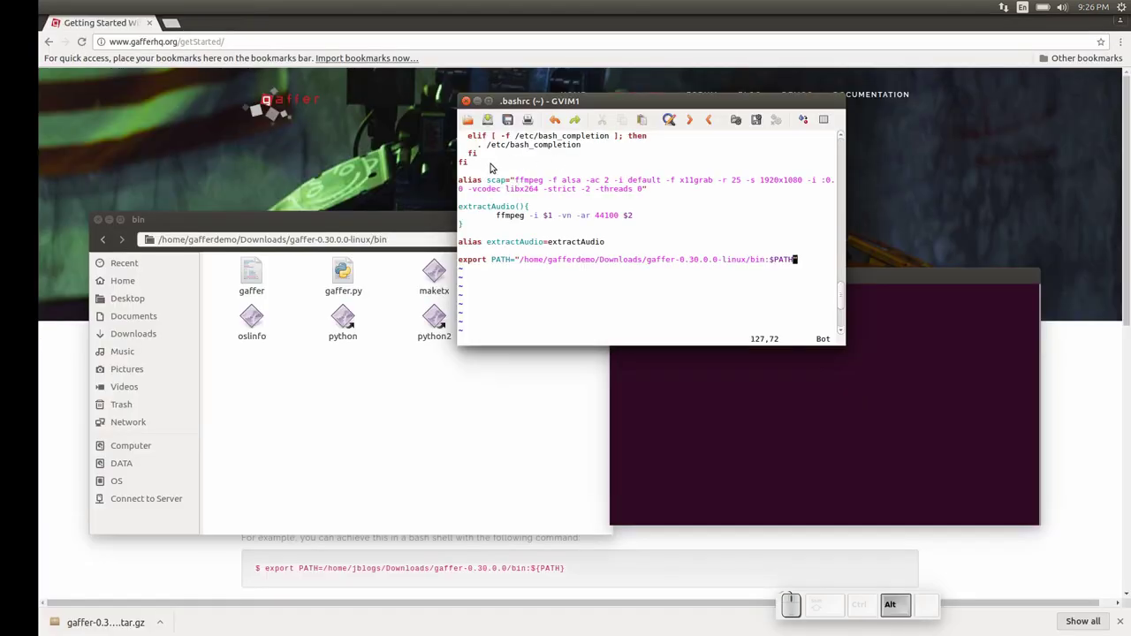
Launch Gaffer from a new terminal with the command gaffer and maximize its window.
key("ctrl+alt+t")
left_click_drag(275, 390, 411, 254)
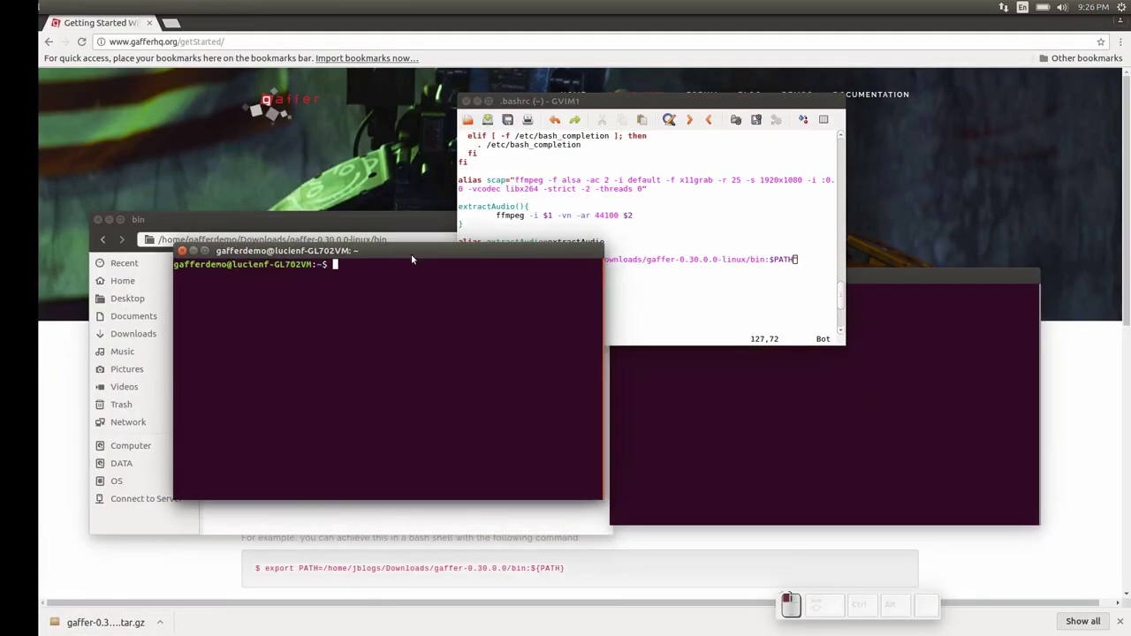
type("gaffer")
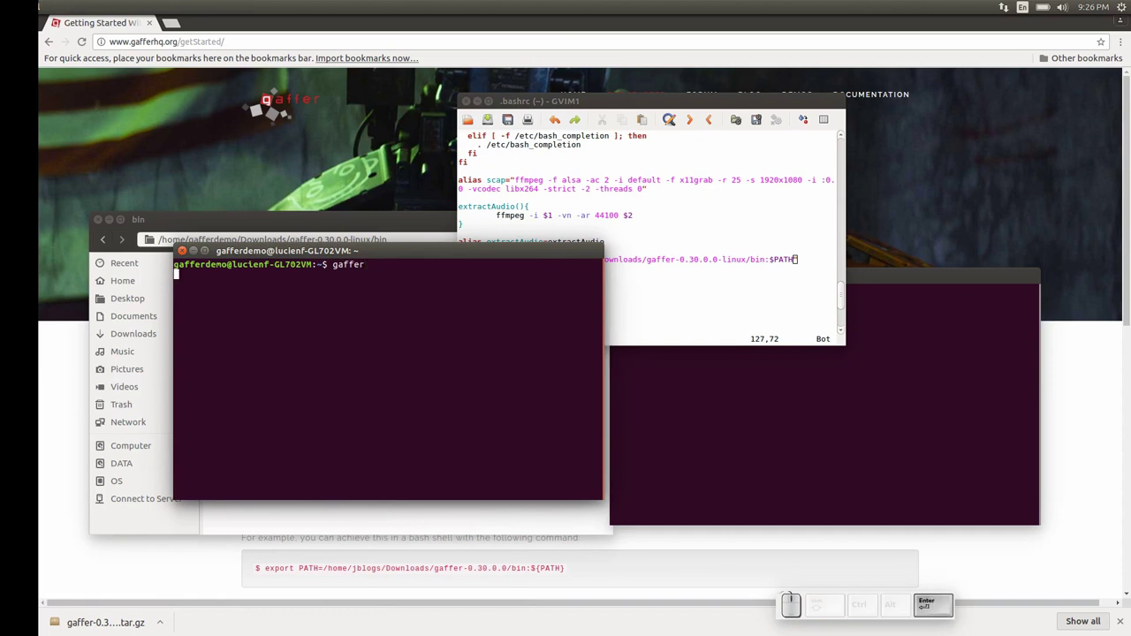
key("Return")
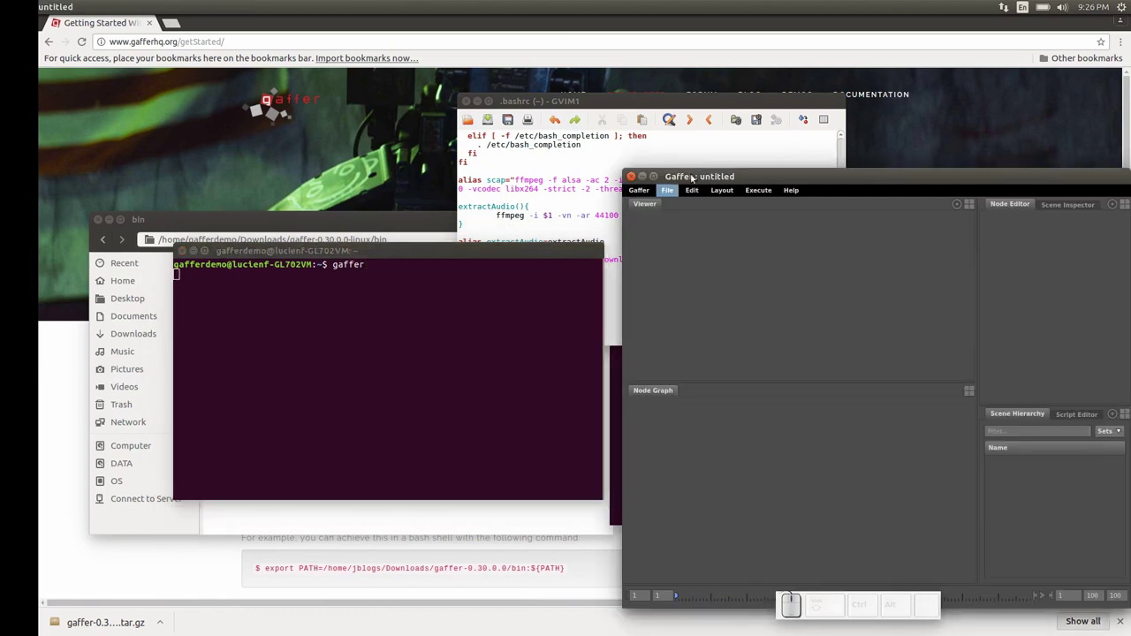
left_click(654, 177)
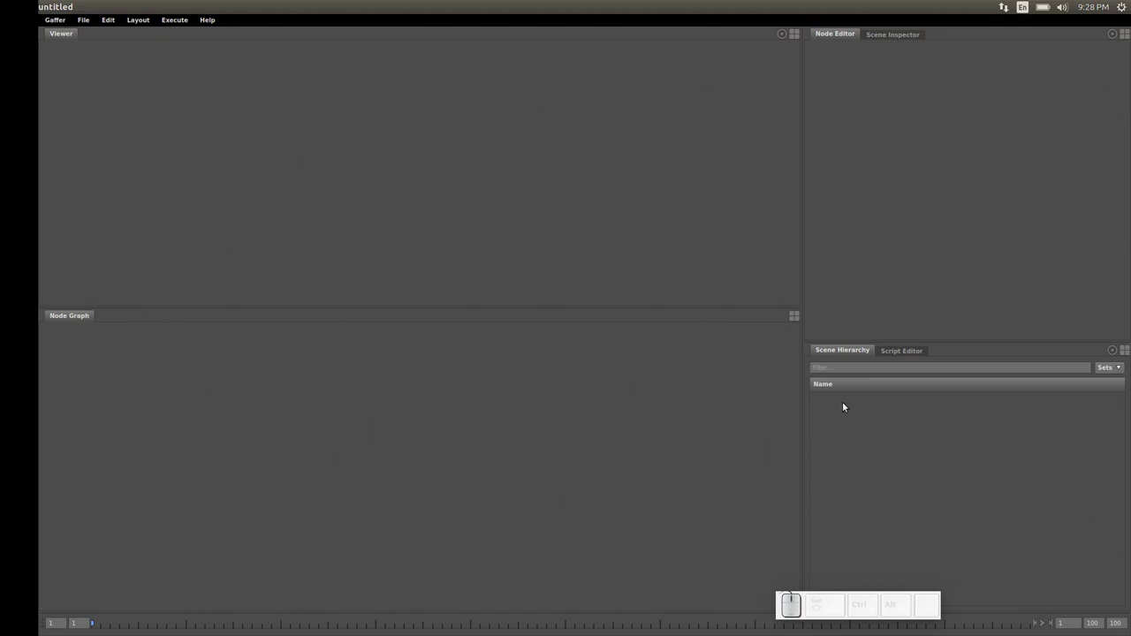
Add a scene file Reader node to the node graph and reposition it slightly.
right_click(366, 395)
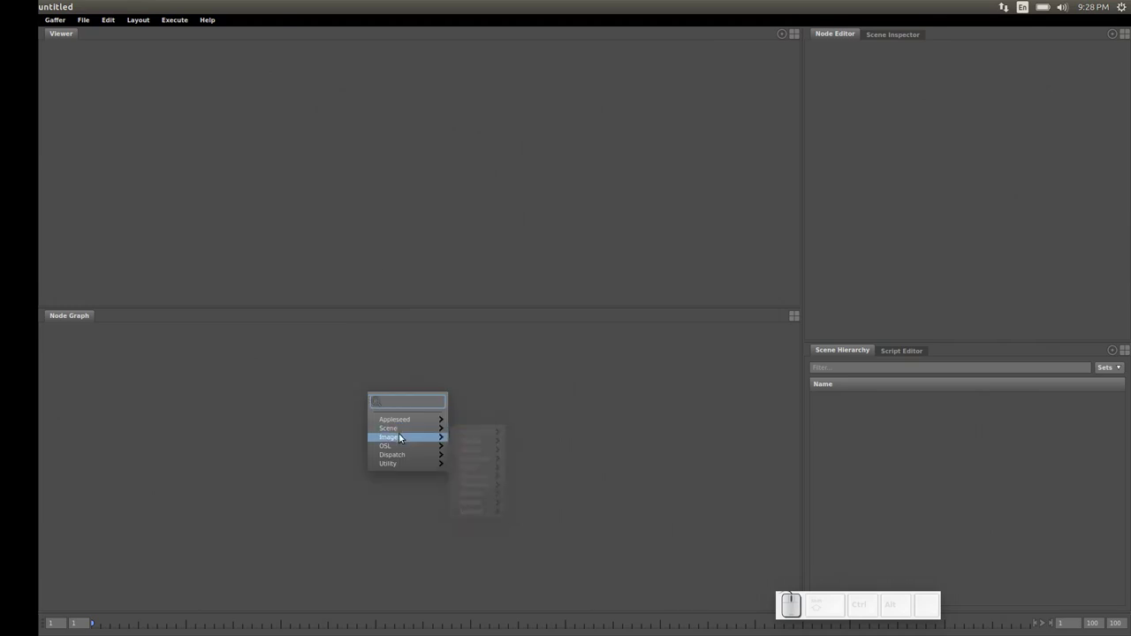
mouse_move(401, 430)
mouse_move(466, 433)
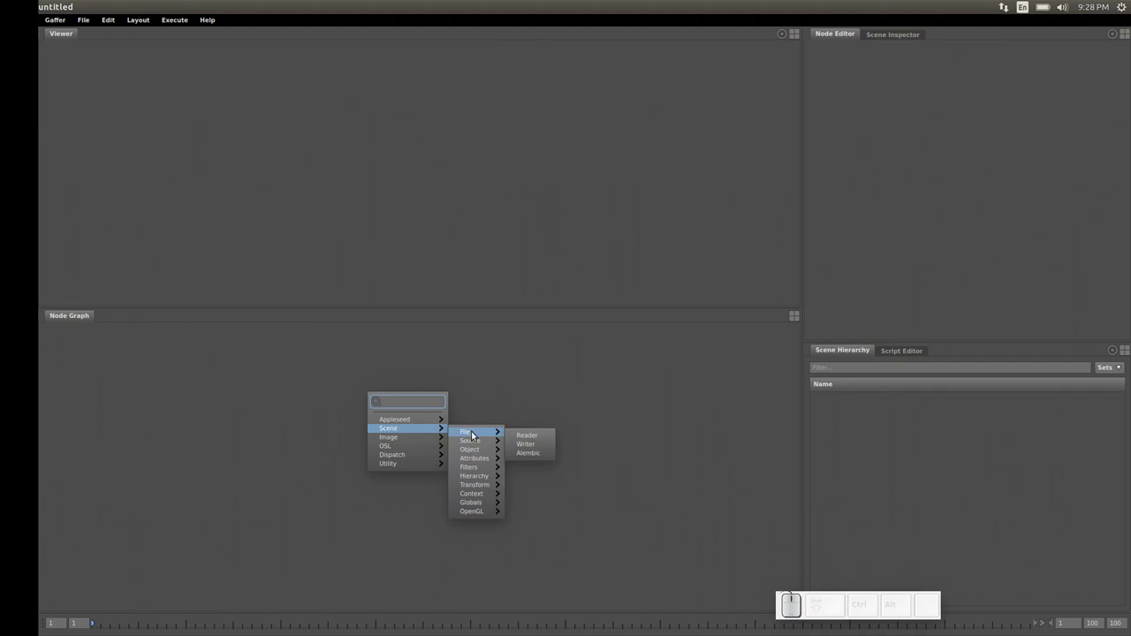
left_click(526, 435)
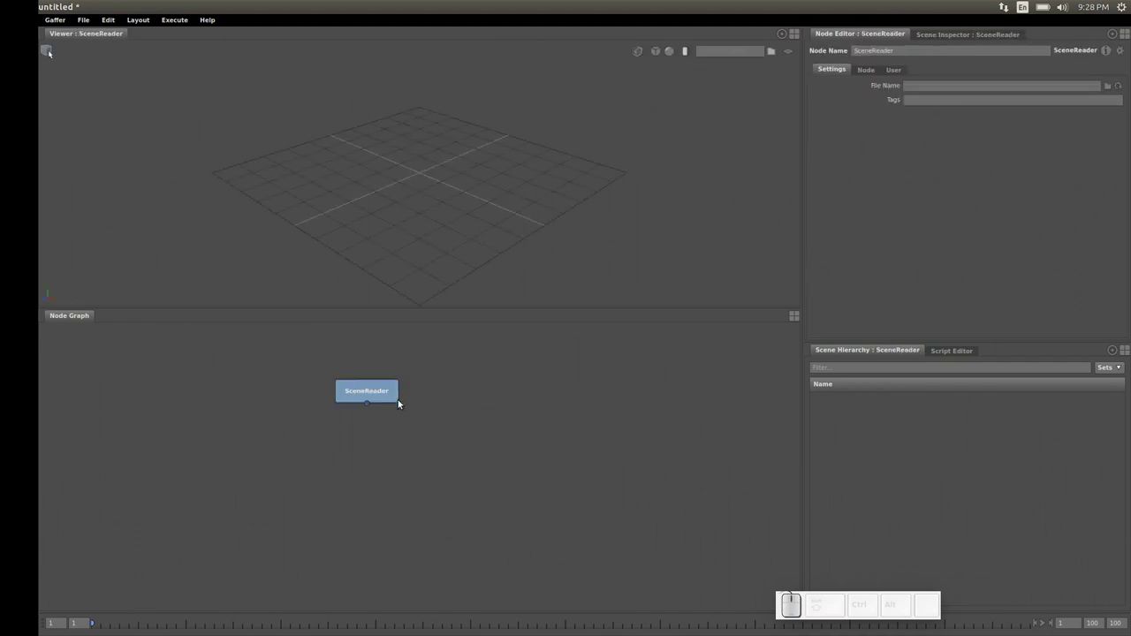
left_click_drag(395, 406, 395, 405)
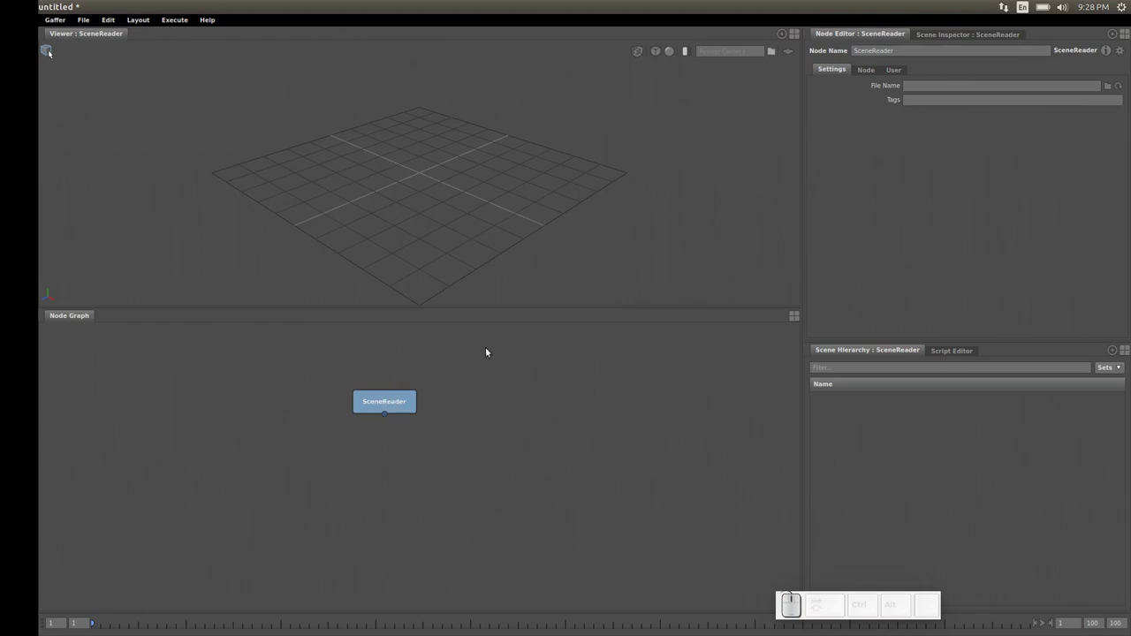
Set the SceneReader node's file name to ${GAFFER_ROOT}/resources/gafferBot/caches/gafferBot.scc.
left_click(928, 84)
type("$")
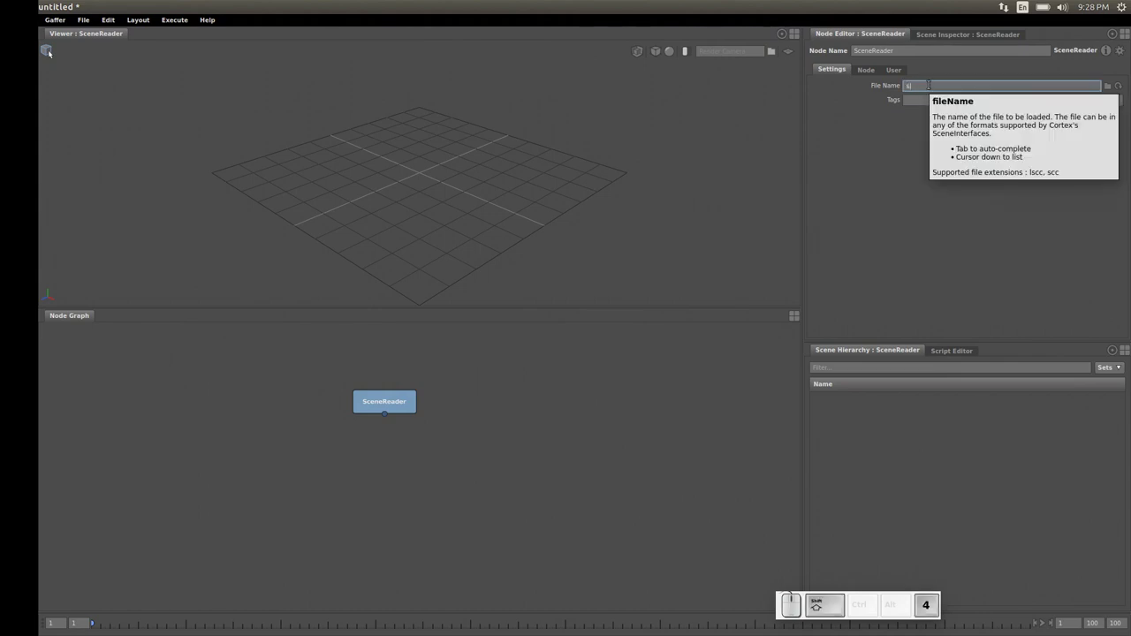
type("{GAFFER_ROOT}")
left_click(907, 86)
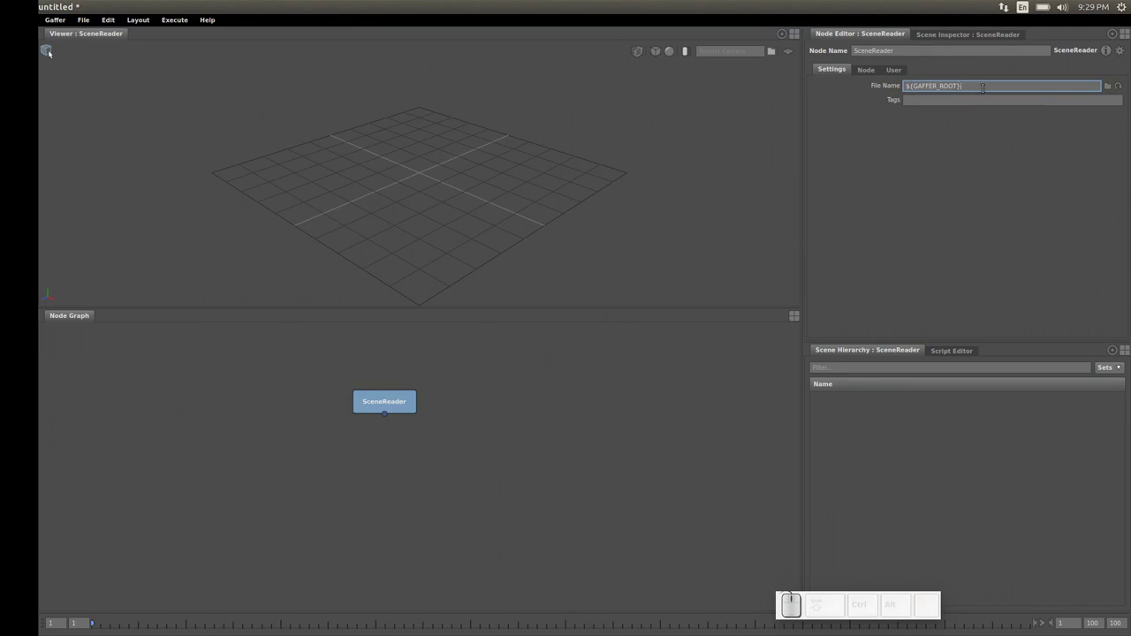
type("/res")
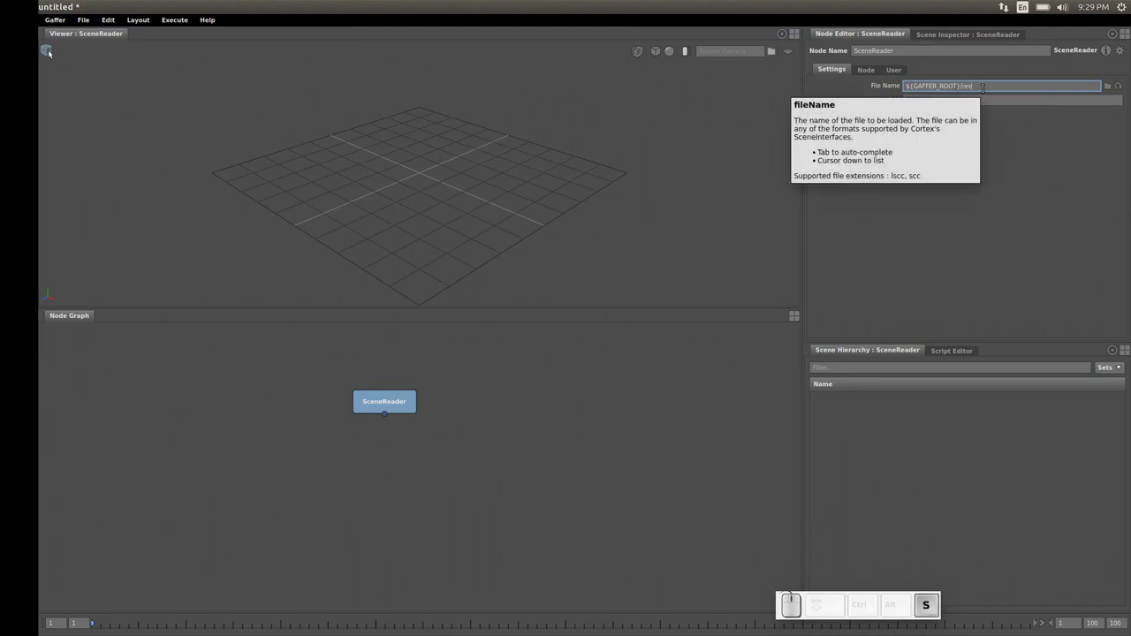
type("ources/")
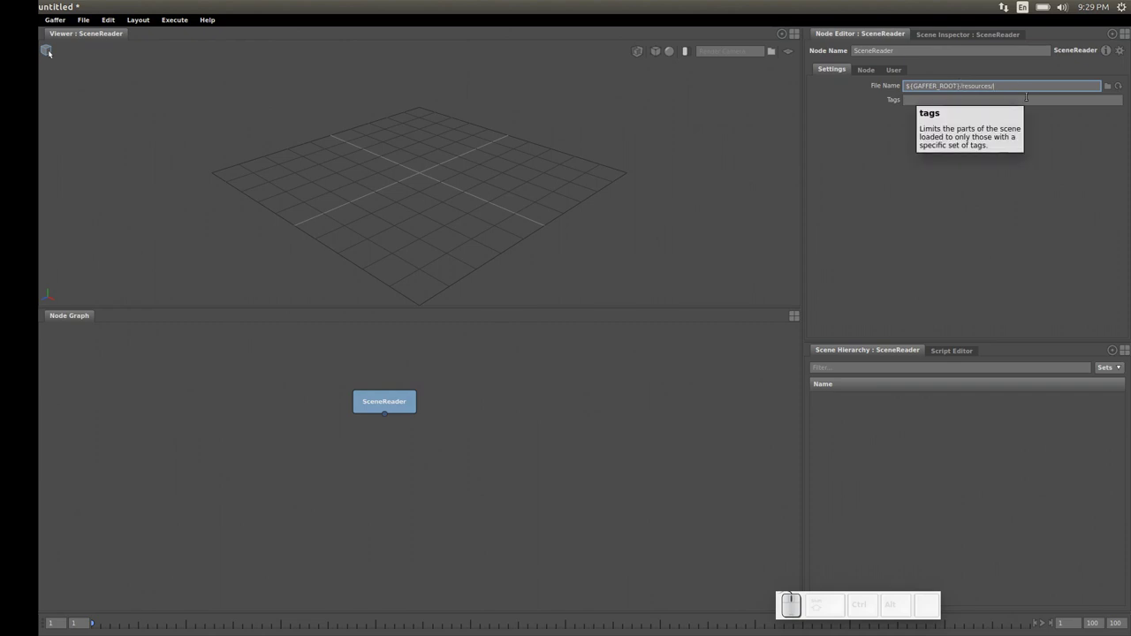
type("gafferBot")
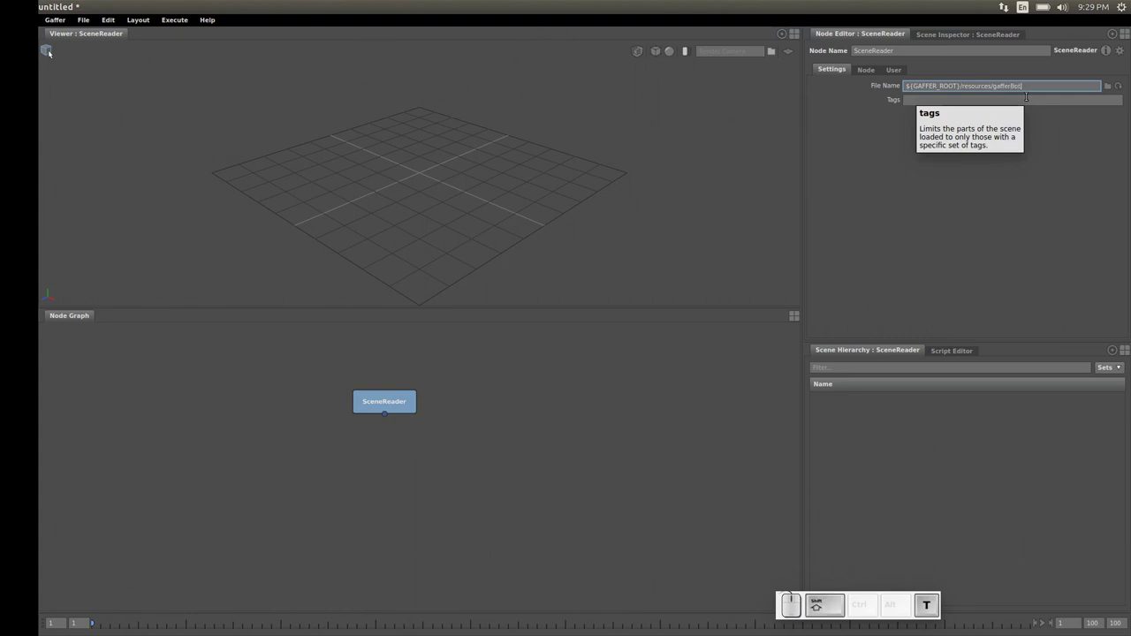
type("/caches/gafferBot.scc")
key("Return")
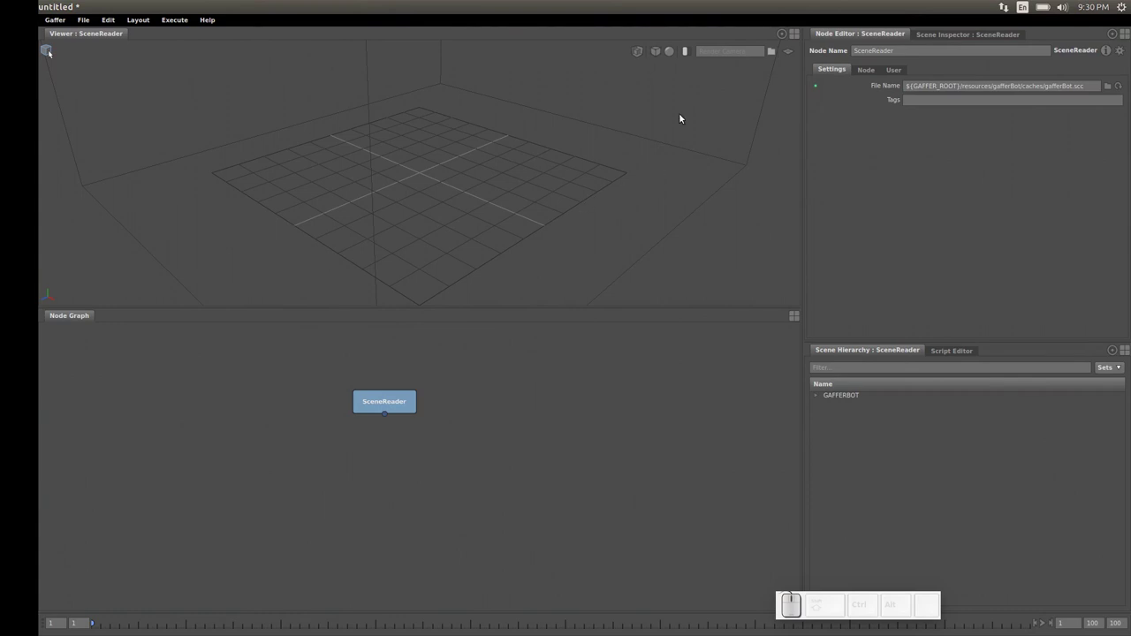
Select and frame the GAFFERBOT bounding box, and expand its hierarchy through C_torso_GRP and C_key_GRP to the key geometry.
left_click_drag(665, 117, 608, 154)
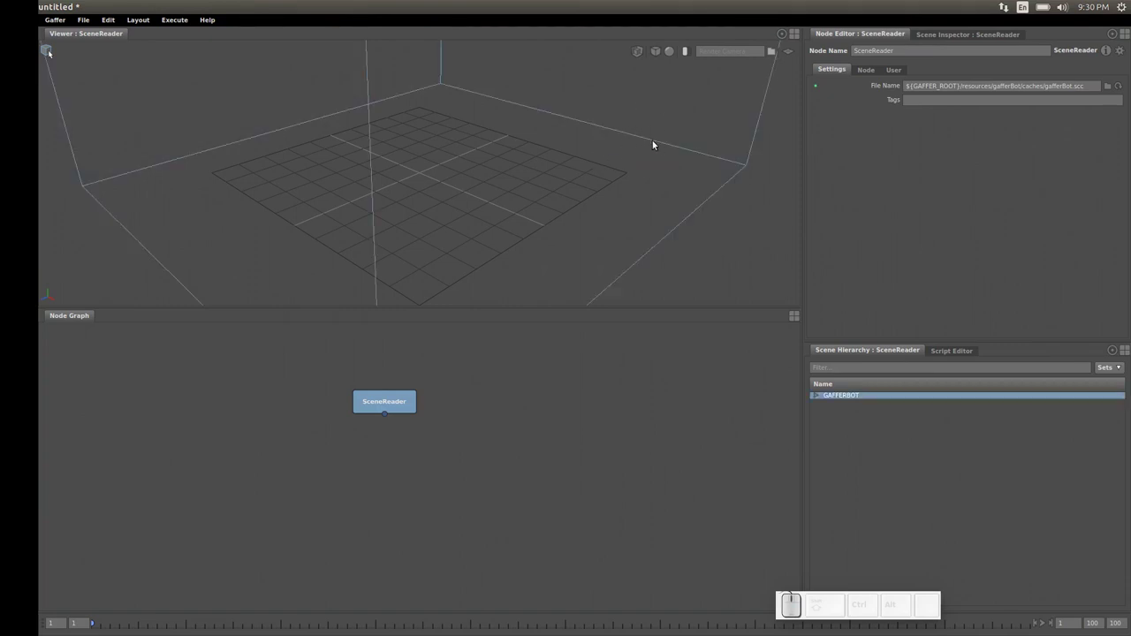
key("f")
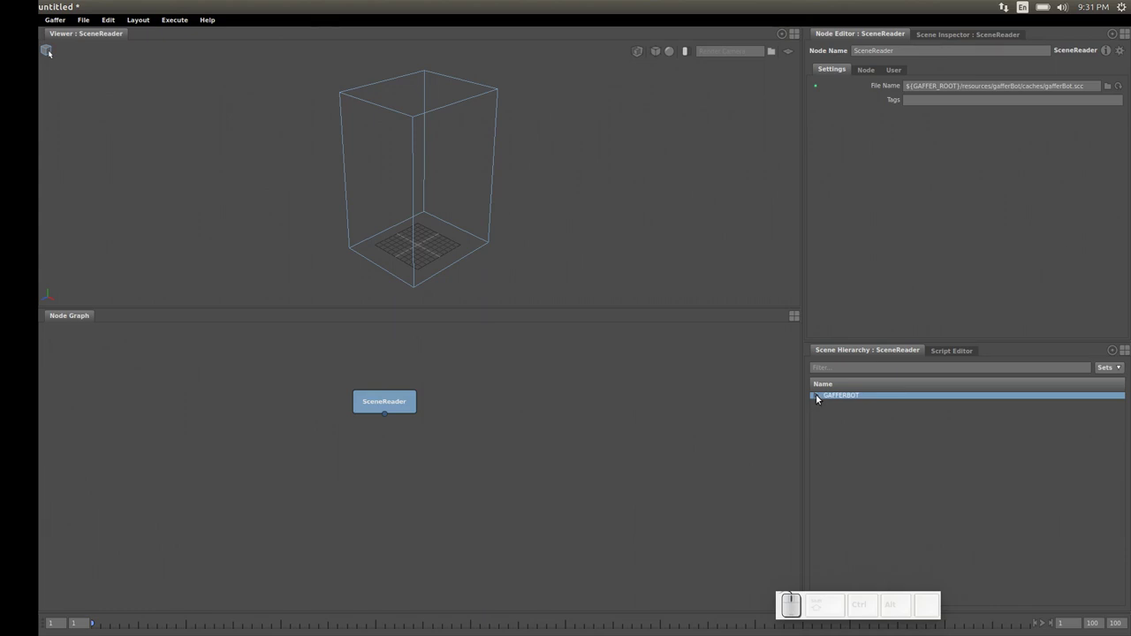
left_click(815, 395)
left_click(829, 402)
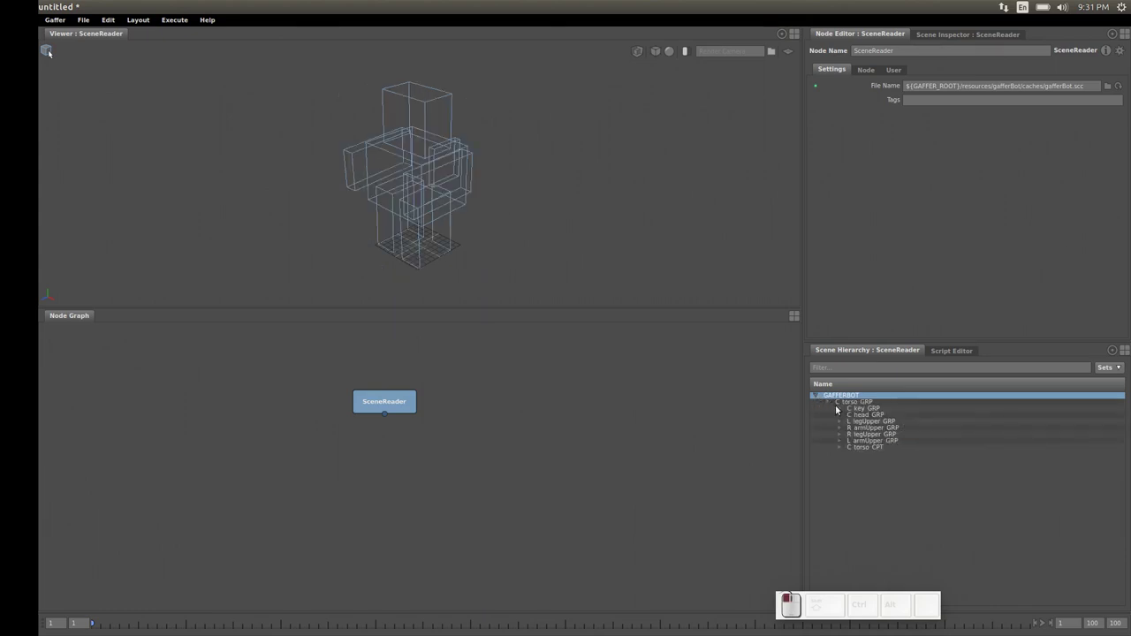
left_click(840, 409)
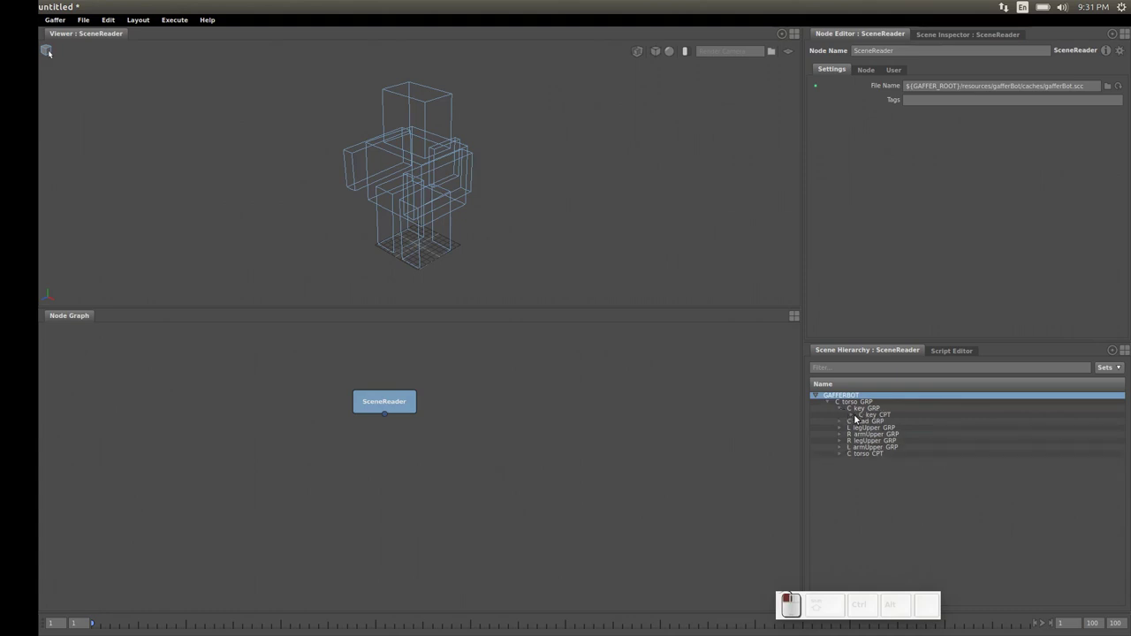
left_click(852, 416)
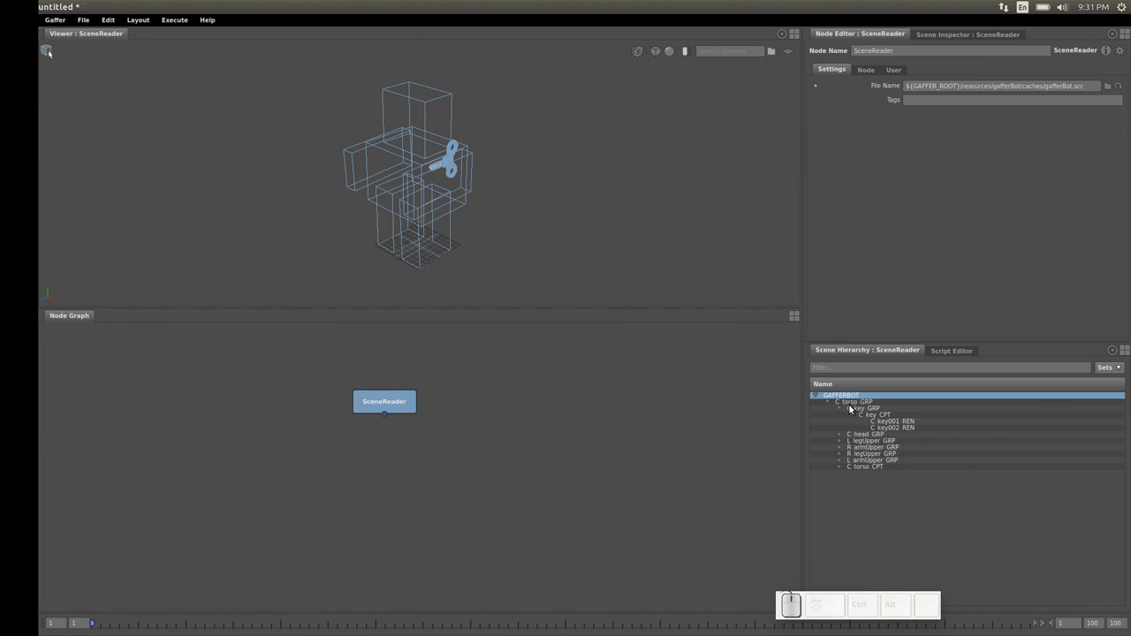
Collapse the GAFFERBOT hierarchy, expand all its levels at once to view the full robot, and collapse it again.
left_click(815, 396, "shift")
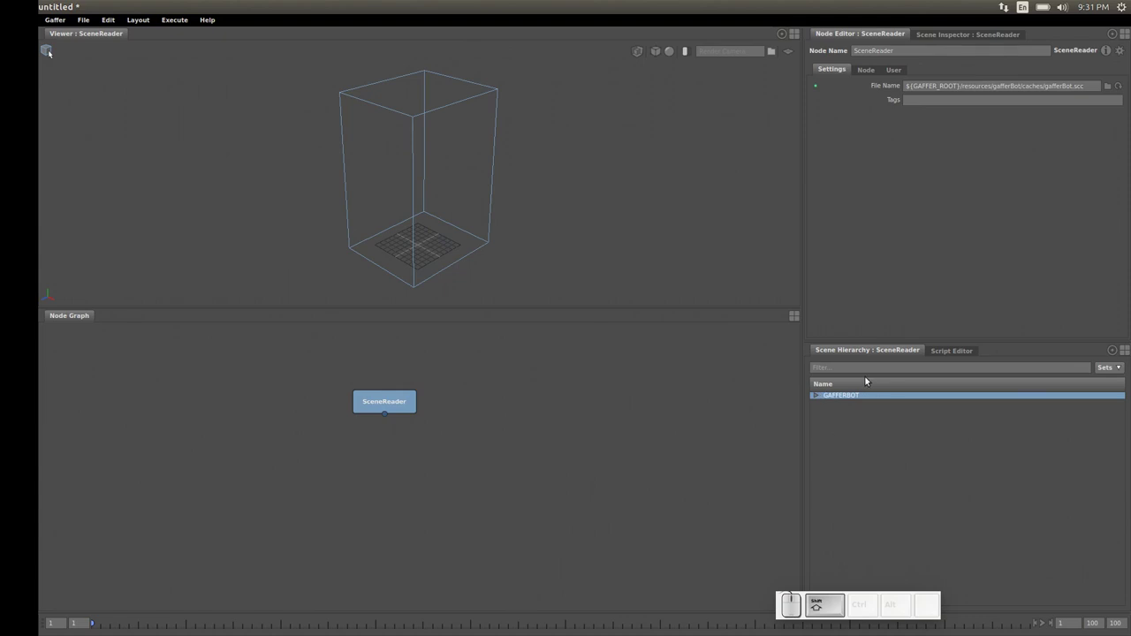
left_click(815, 394, "shift")
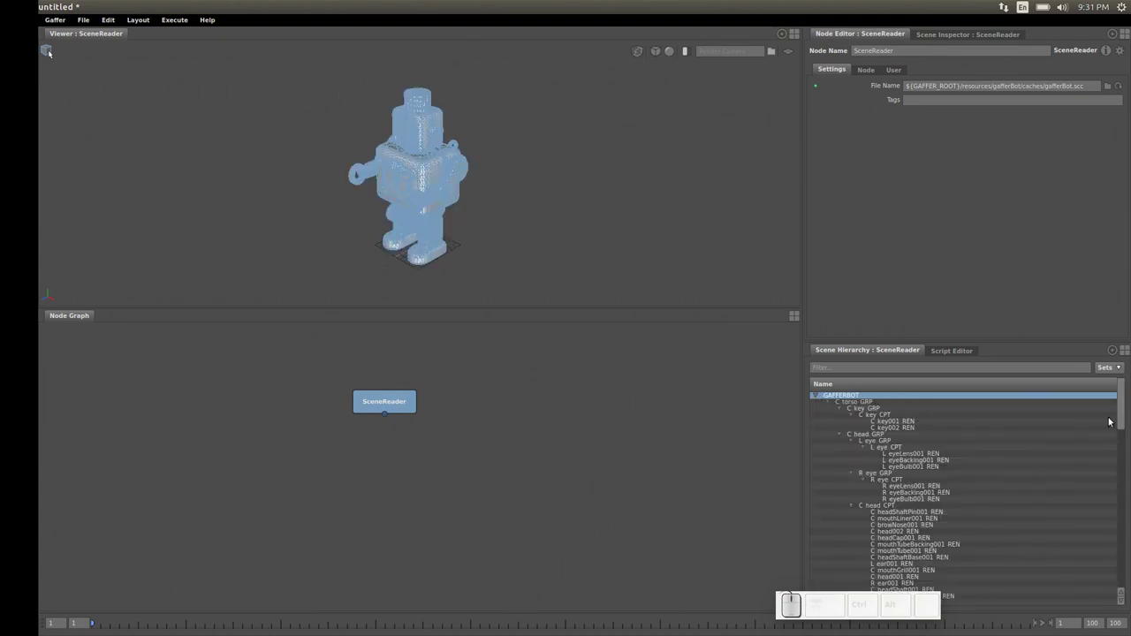
mouse_move(1120, 415)
left_mouse_down()
mouse_move(1088, 601)
mouse_move(1116, 441)
mouse_move(1107, 397)
left_mouse_up()
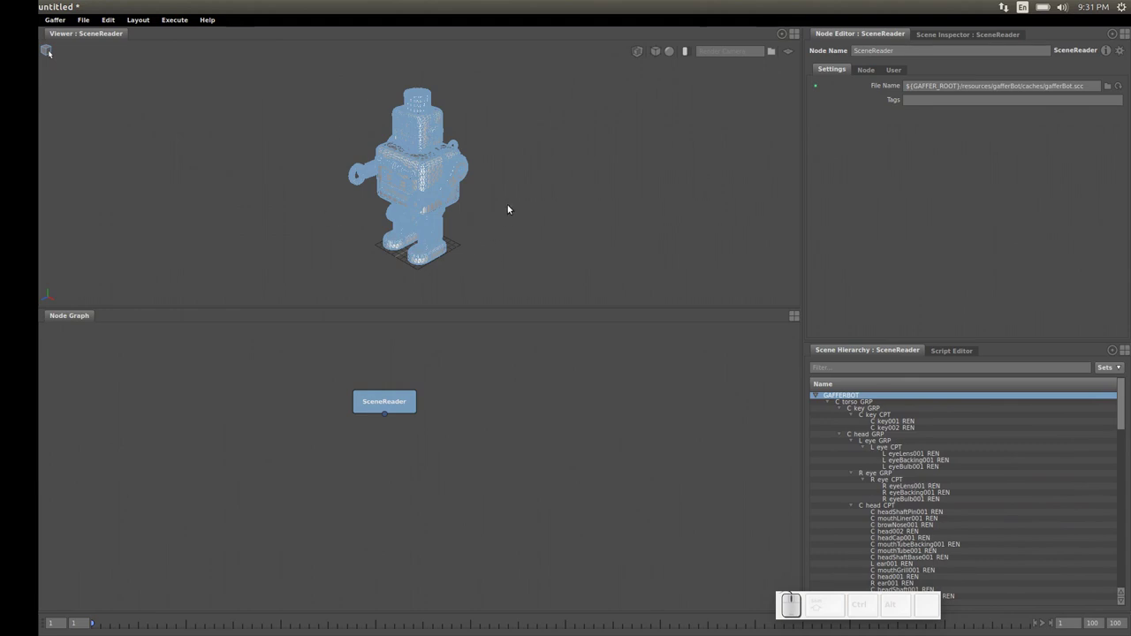
left_click(816, 398, "shift")
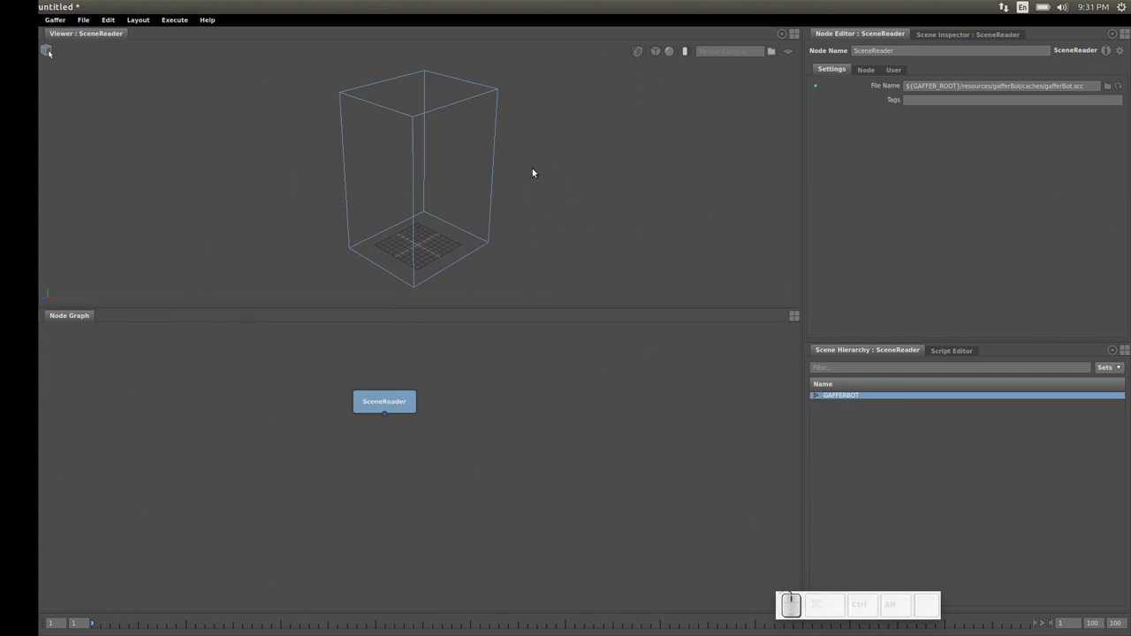
Select the robot's bounding box in the viewer and expand the selection level by level down to the full geometry.
left_click_drag(519, 169, 454, 197)
key("Down")
key("Down")
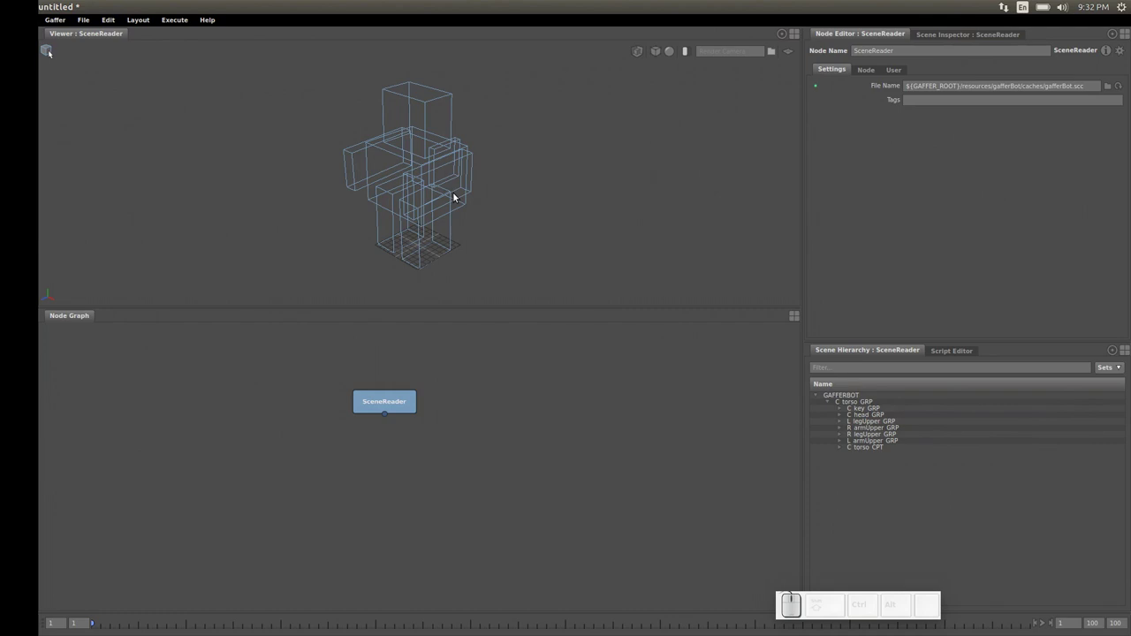
key("Down")
key("Down")
key("Down")
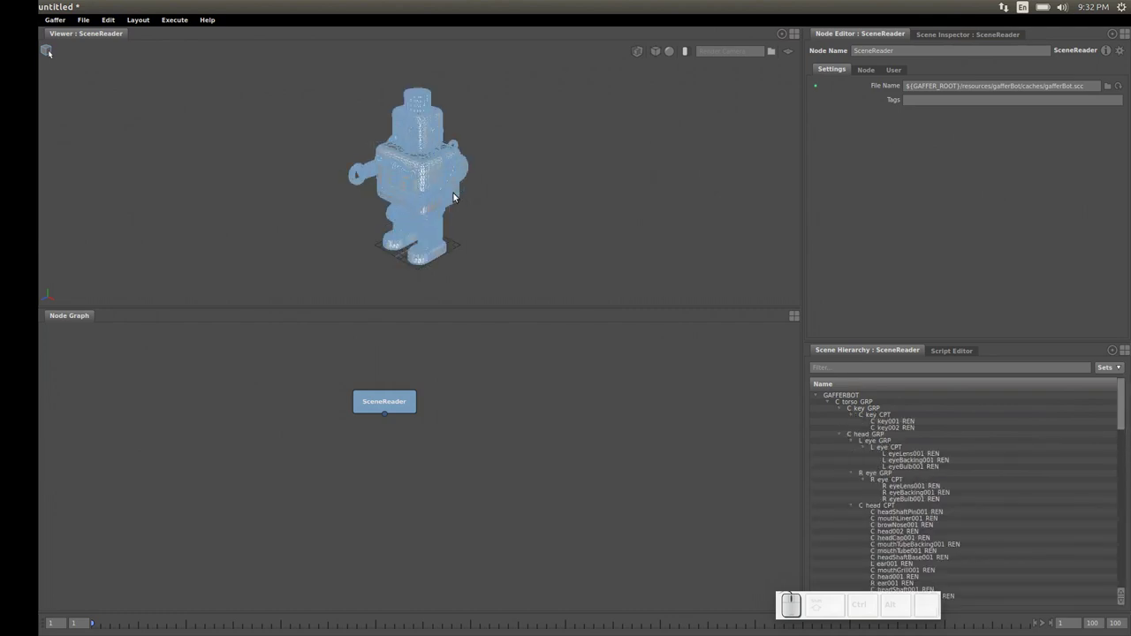
Collapse the expanded robot selection level by level back to its root bounding box.
key("Up")
key("Up")
key("Up")
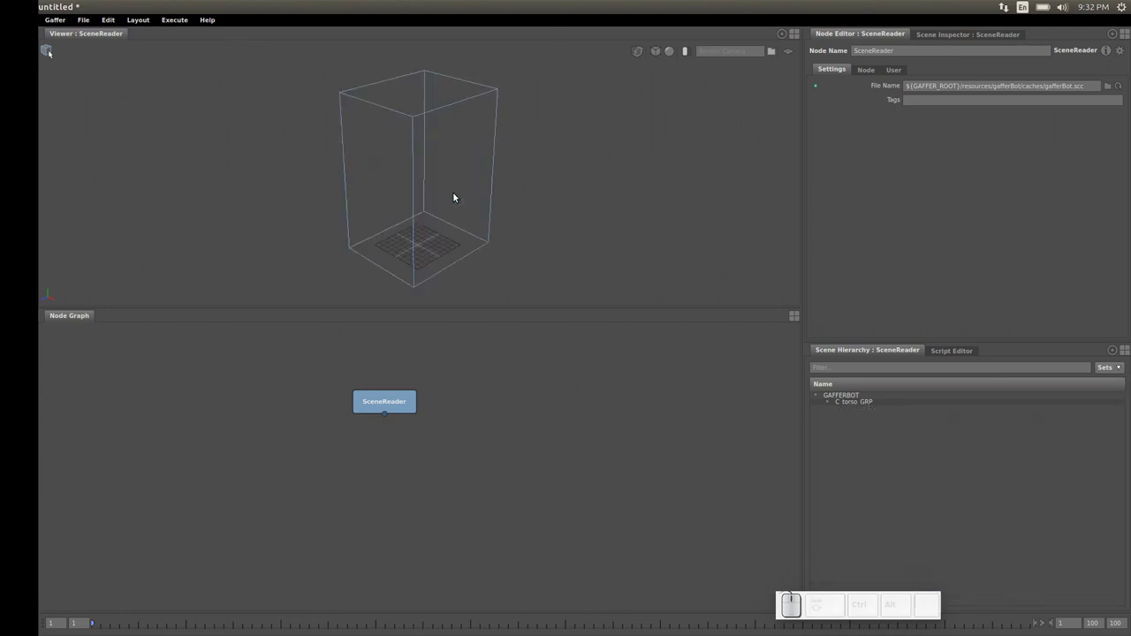
key("Up")
Try fully expanding the selected robot in a single operation and collapsing it back to its root, twice.
key("shift")
key("shift+Down")
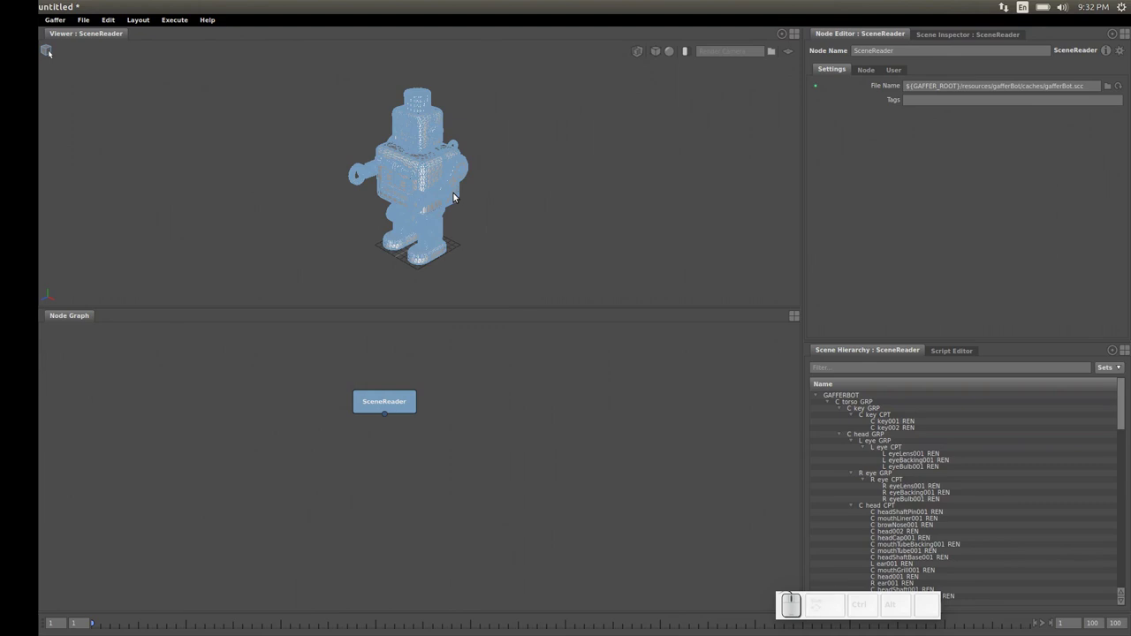
key("shift+Up")
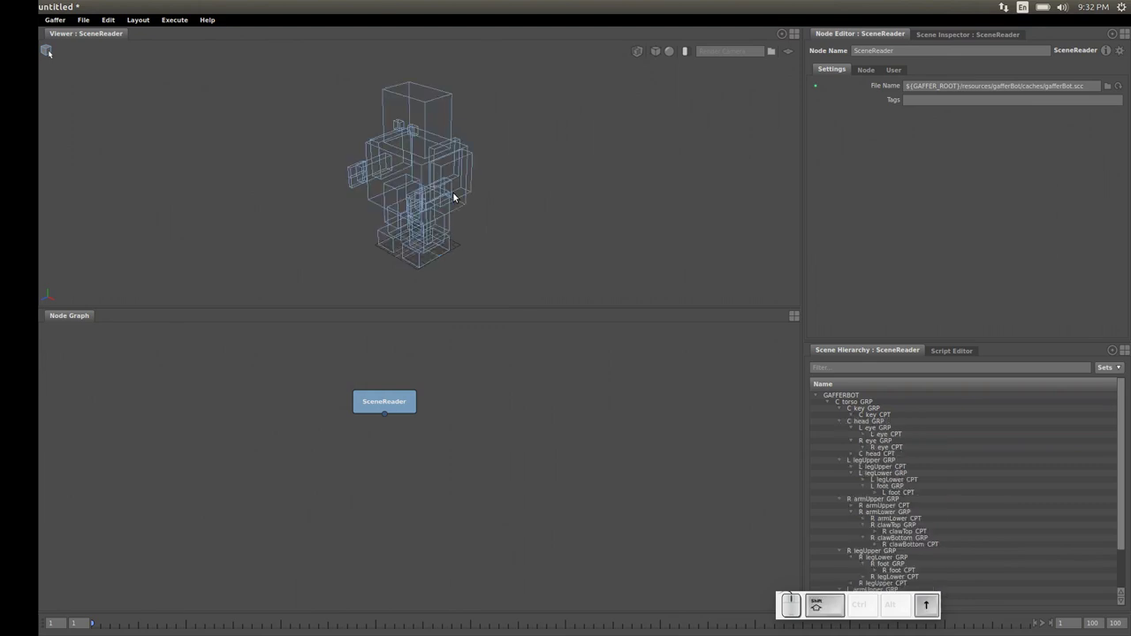
key("shift+Up")
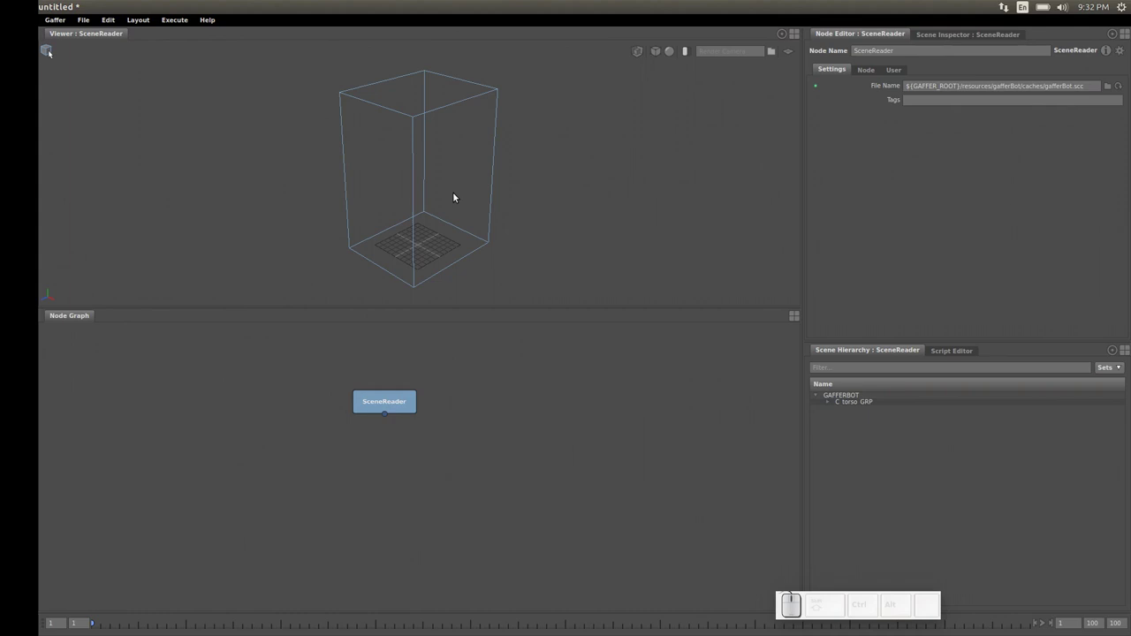
key("shift+Down")
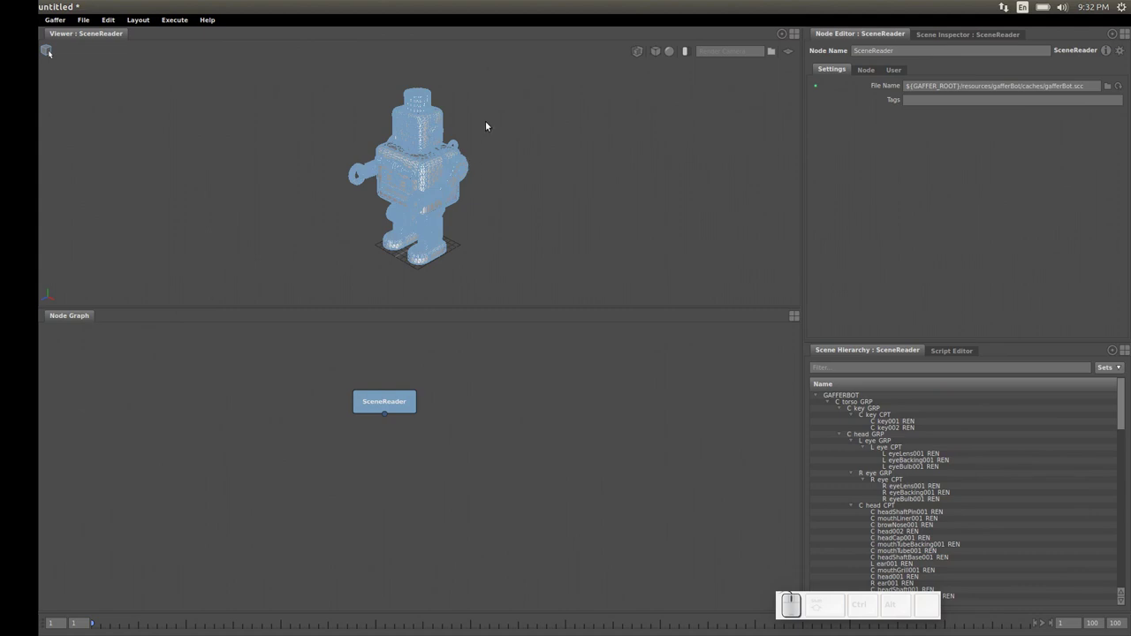
key("shift+Up")
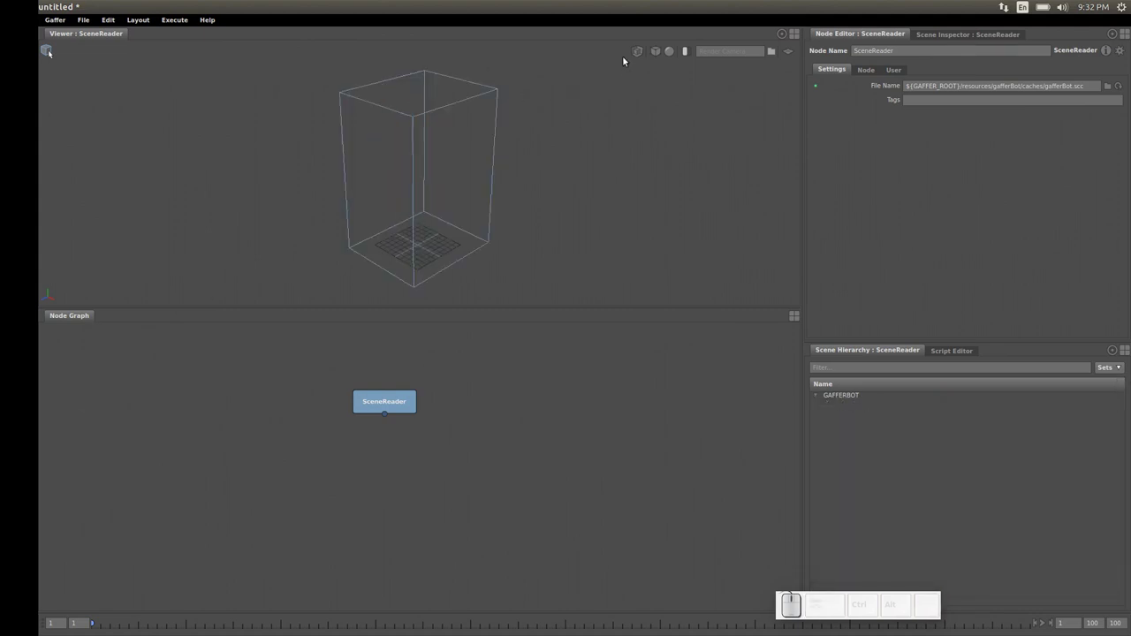
Show the complete robot geometry with Expand All and view it closer from the front.
left_click(638, 50)
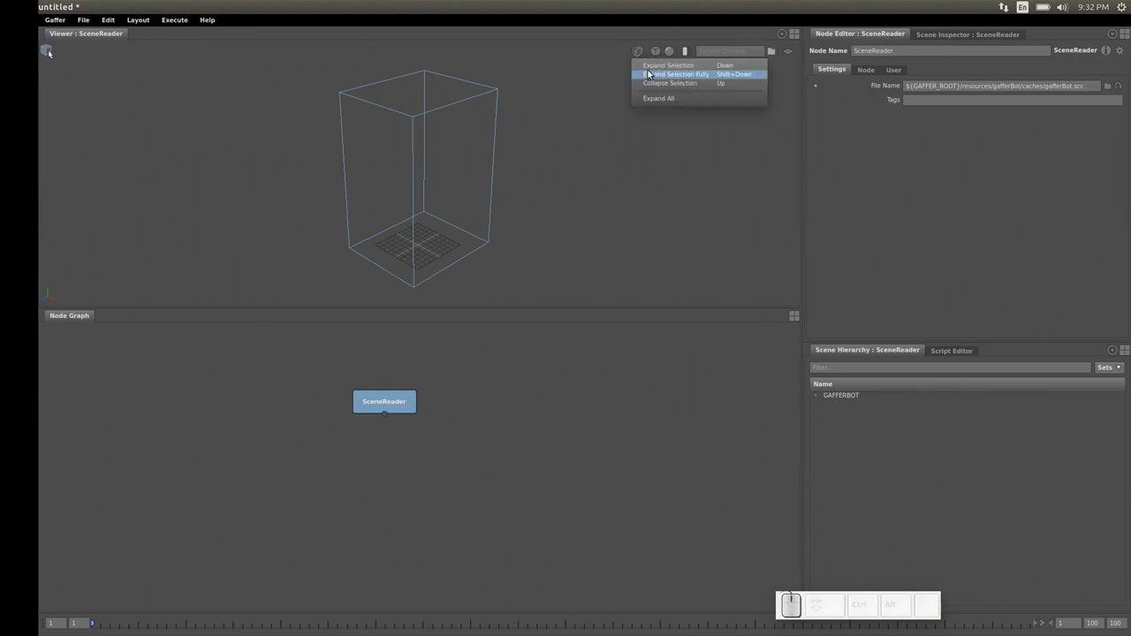
left_click(657, 99)
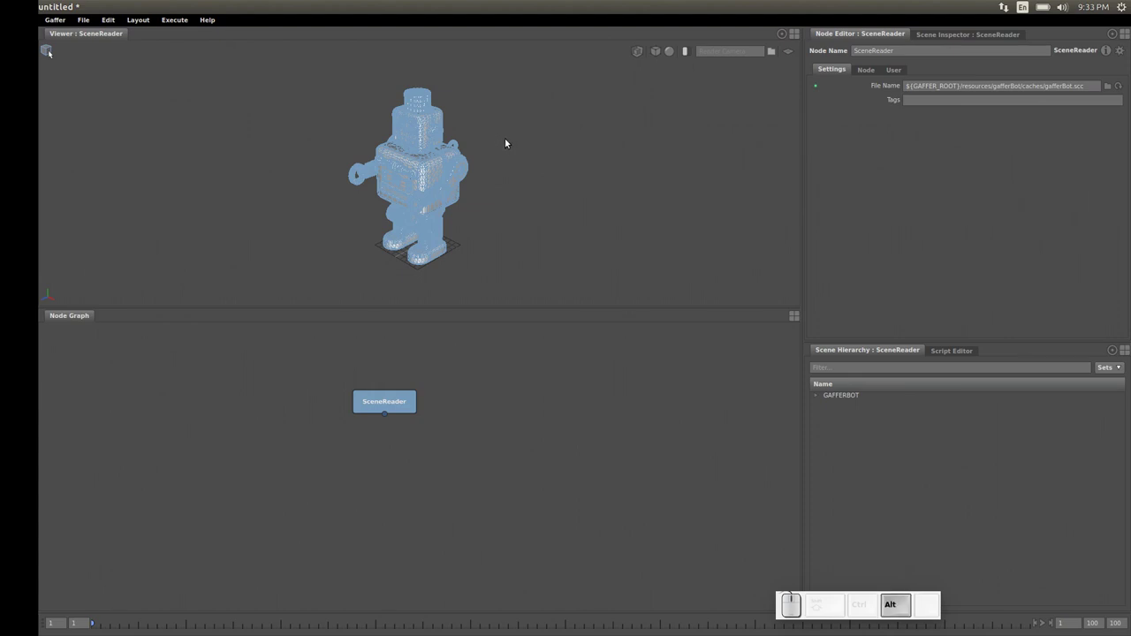
mouse_move(503, 140)
left_mouse_down("alt")
mouse_move(481, 133)
mouse_move(606, 118)
mouse_move(503, 123)
mouse_move(442, 165)
mouse_move(571, 126)
mouse_move(557, 118)
left_mouse_up("alt")
mouse_move(445, 161)
left_mouse_down("alt")
mouse_move(570, 109)
mouse_move(466, 120)
mouse_move(451, 141)
mouse_move(505, 124)
mouse_move(411, 137)
mouse_move(555, 115)
mouse_move(449, 127)
mouse_move(621, 138)
mouse_move(481, 124)
mouse_move(418, 136)
mouse_move(497, 136)
mouse_move(452, 161)
left_mouse_up("alt")
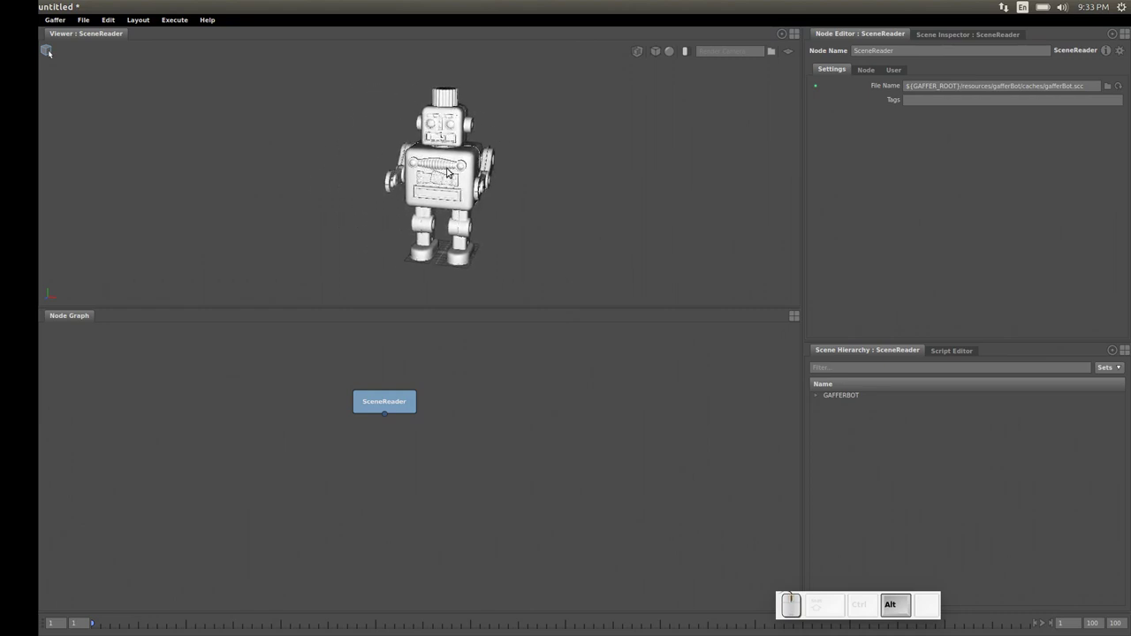
mouse_move(446, 175)
right_mouse_down("alt")
mouse_move(597, 116)
mouse_move(664, 109)
mouse_move(422, 174)
mouse_move(602, 122)
mouse_move(564, 126)
mouse_move(441, 177)
right_mouse_up("alt")
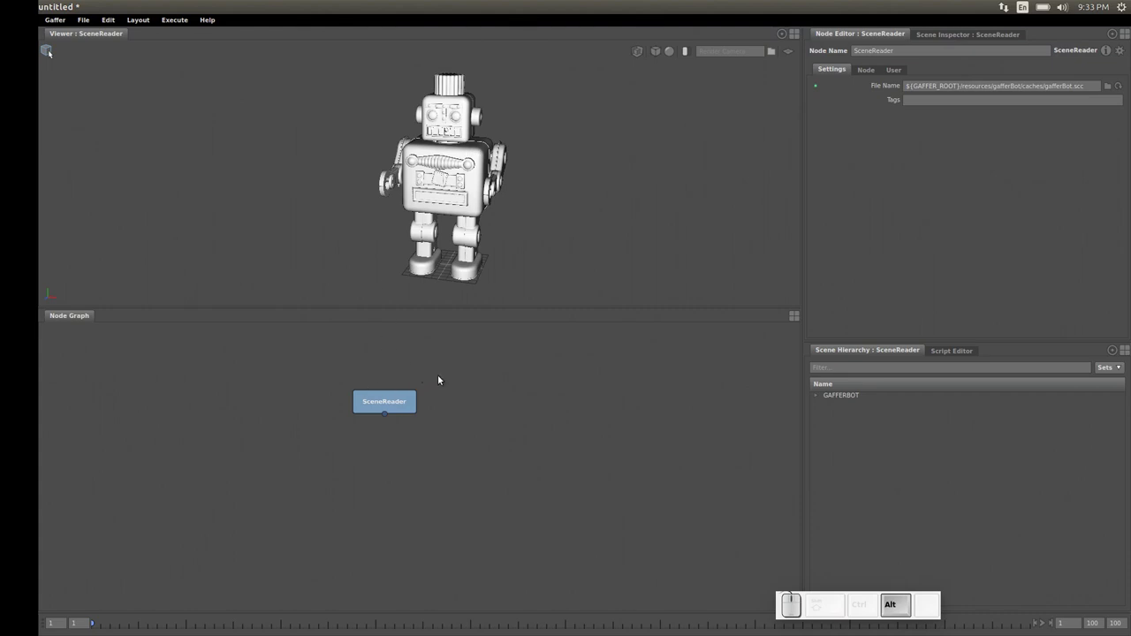
Pan and zoom the node graph, frame the SceneReader node with nothing selected, and select the node again.
middle_click_drag(439, 371, 475, 418, "alt")
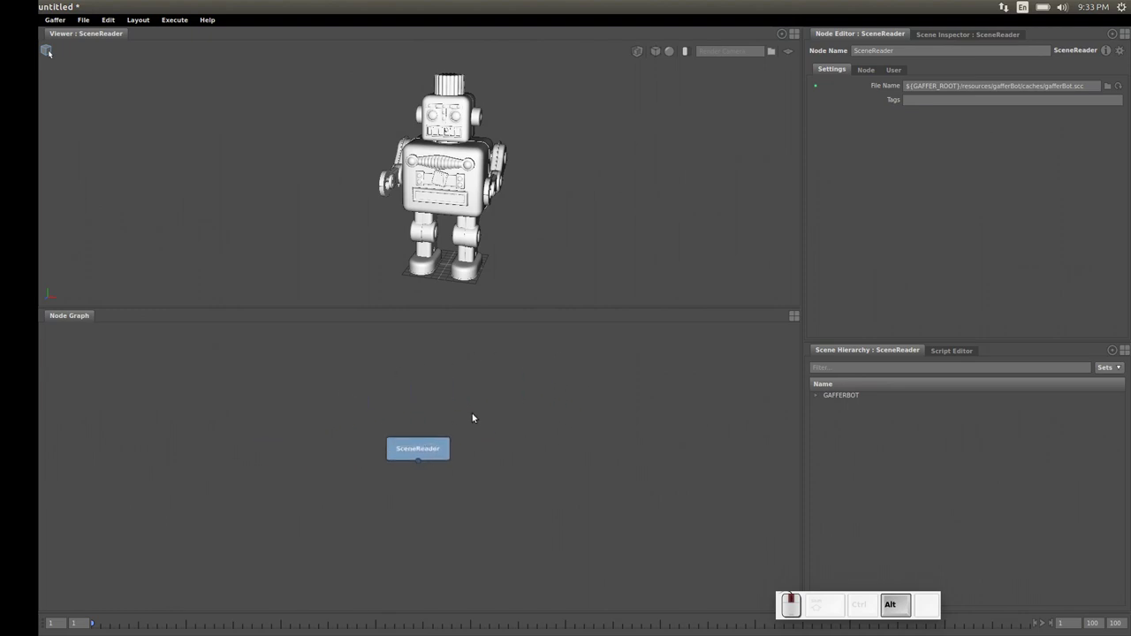
right_click_drag(424, 420, 510, 382, "alt")
left_click(505, 383)
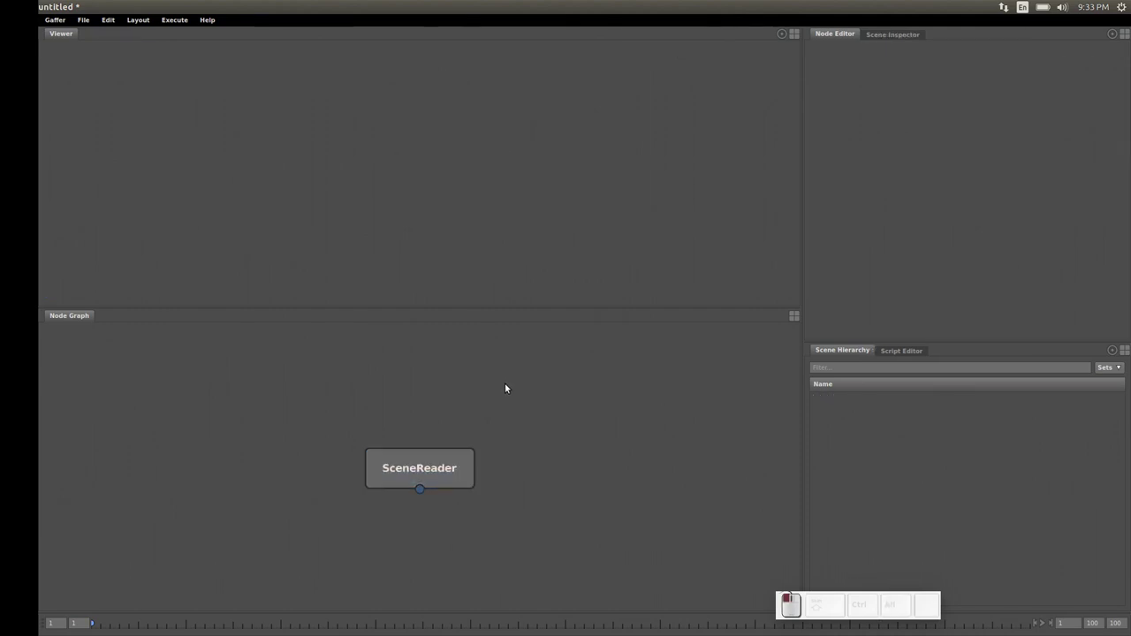
key("f")
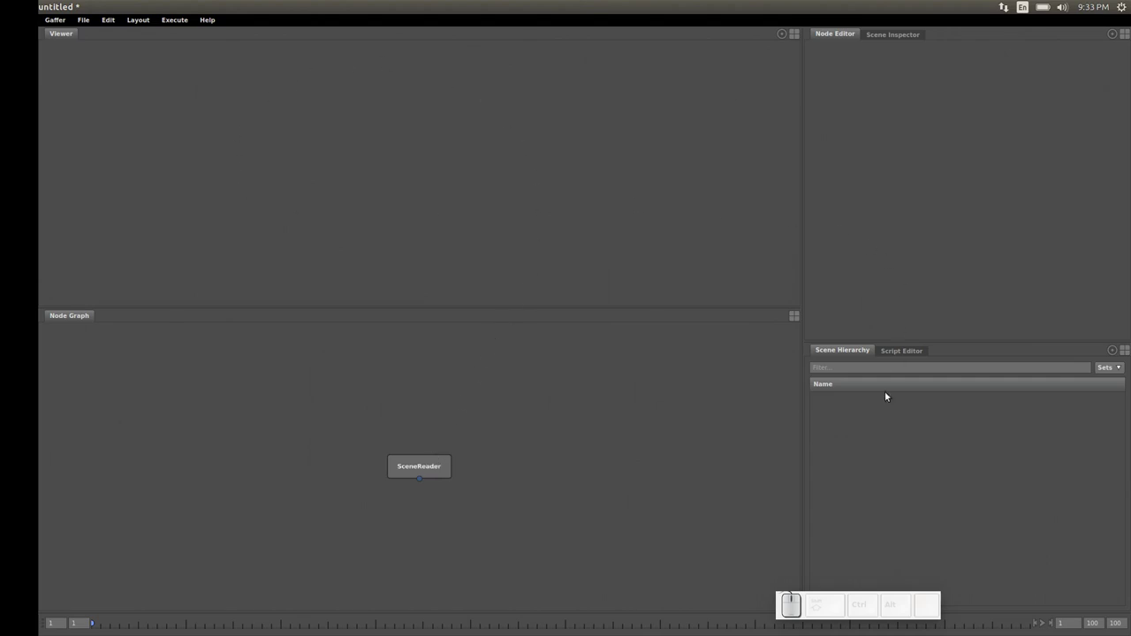
left_click(431, 469)
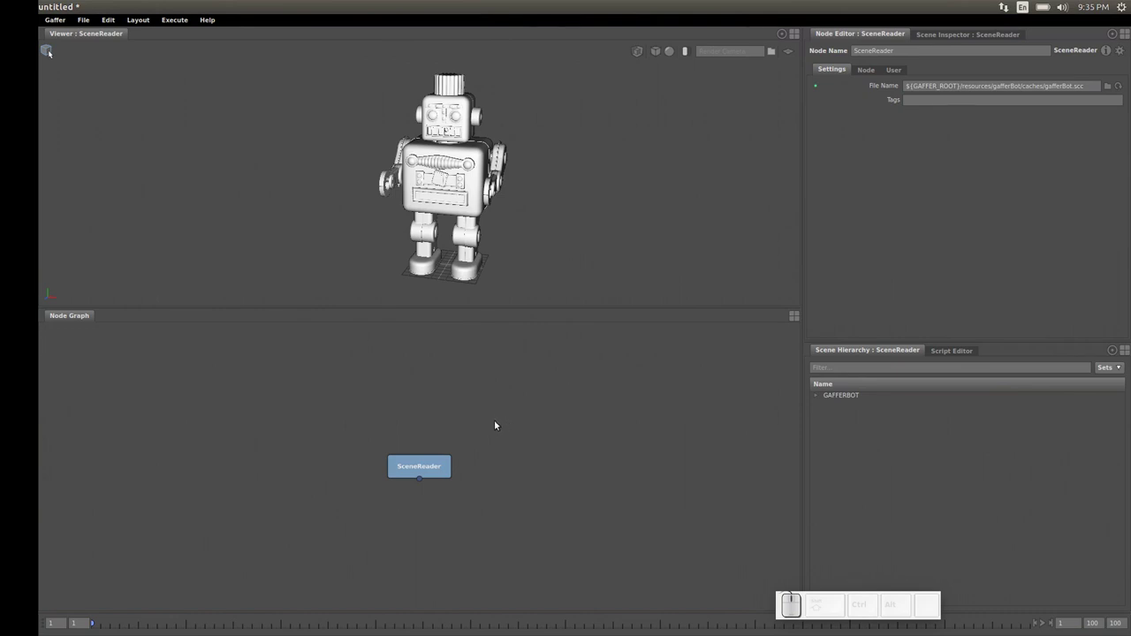
Add a Camera node to the node graph beside the SceneReader node, unconnected to it.
left_click_drag(504, 431, 436, 412, "alt")
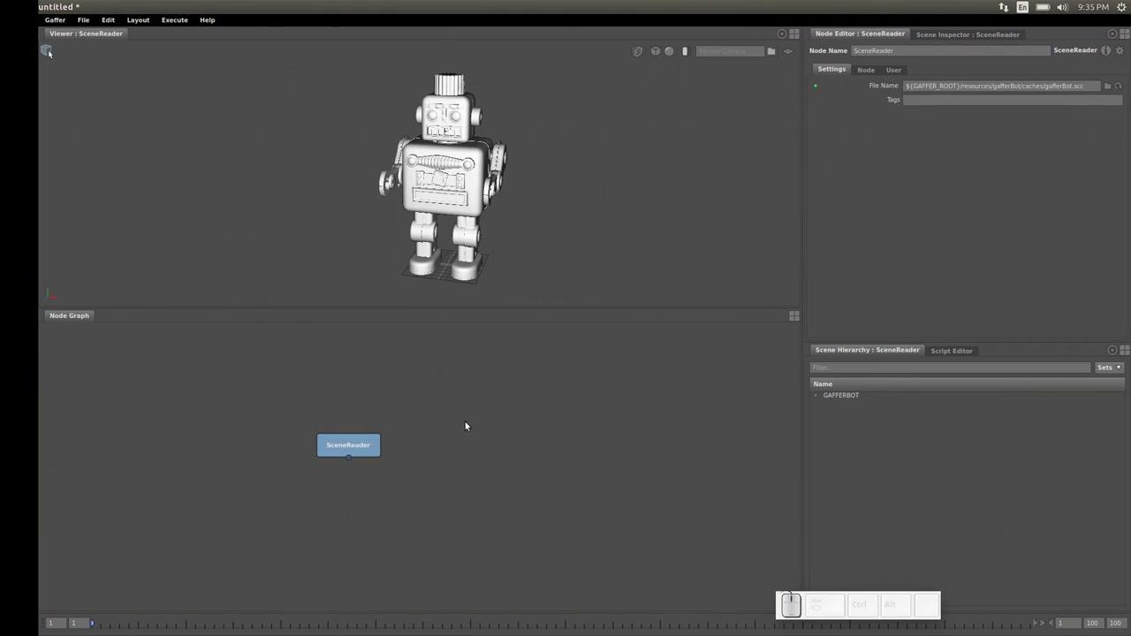
left_click(472, 425)
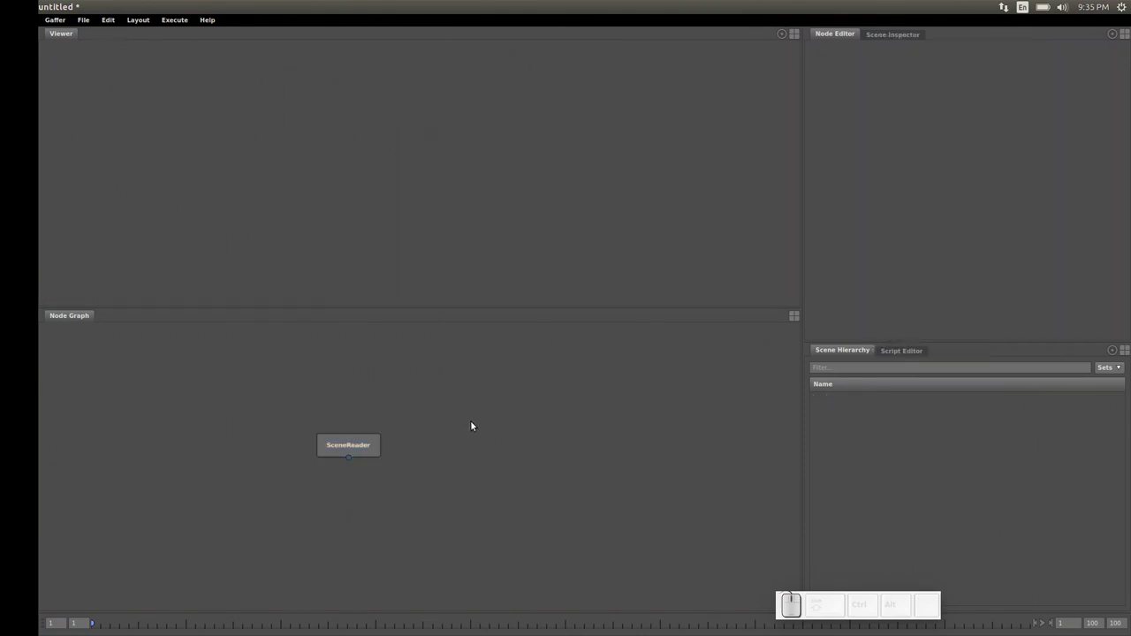
key("Tab")
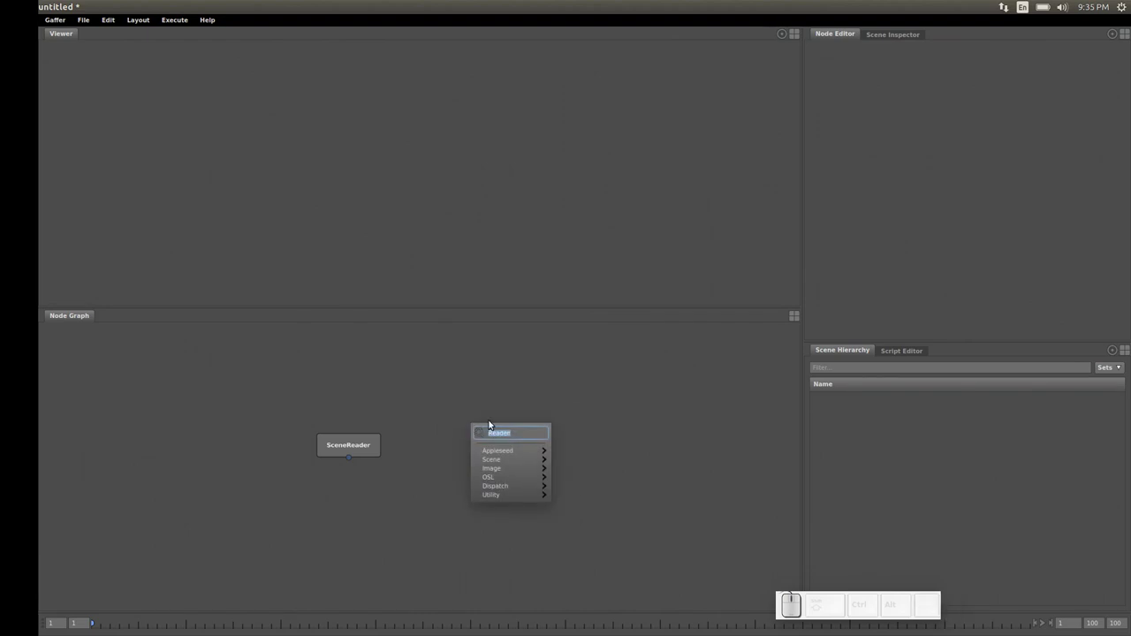
type("cam")
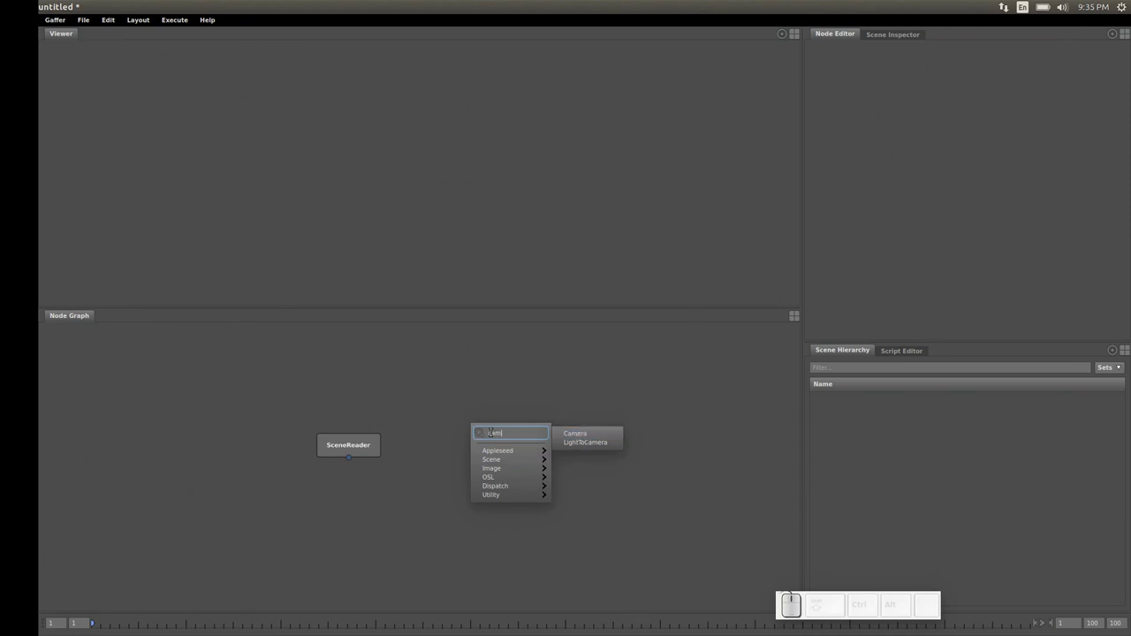
left_click(582, 436)
left_click_drag(487, 427, 479, 443)
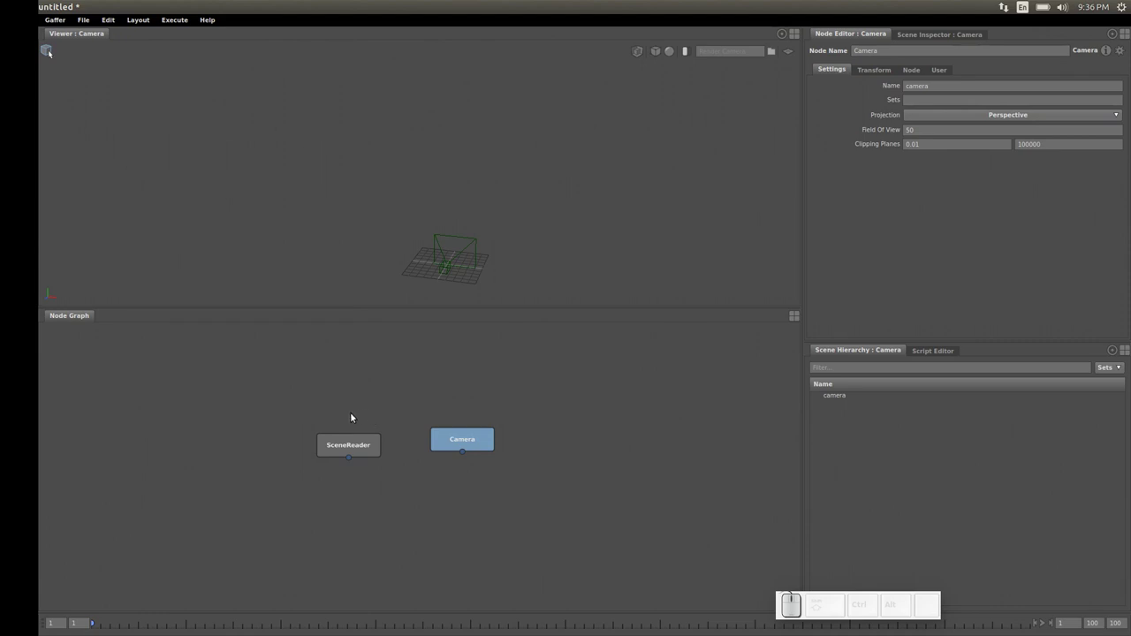
Line up the SceneReader node level with the Camera node, view the camera's scene on its own, and clear the selection.
left_click_drag(361, 445, 359, 440)
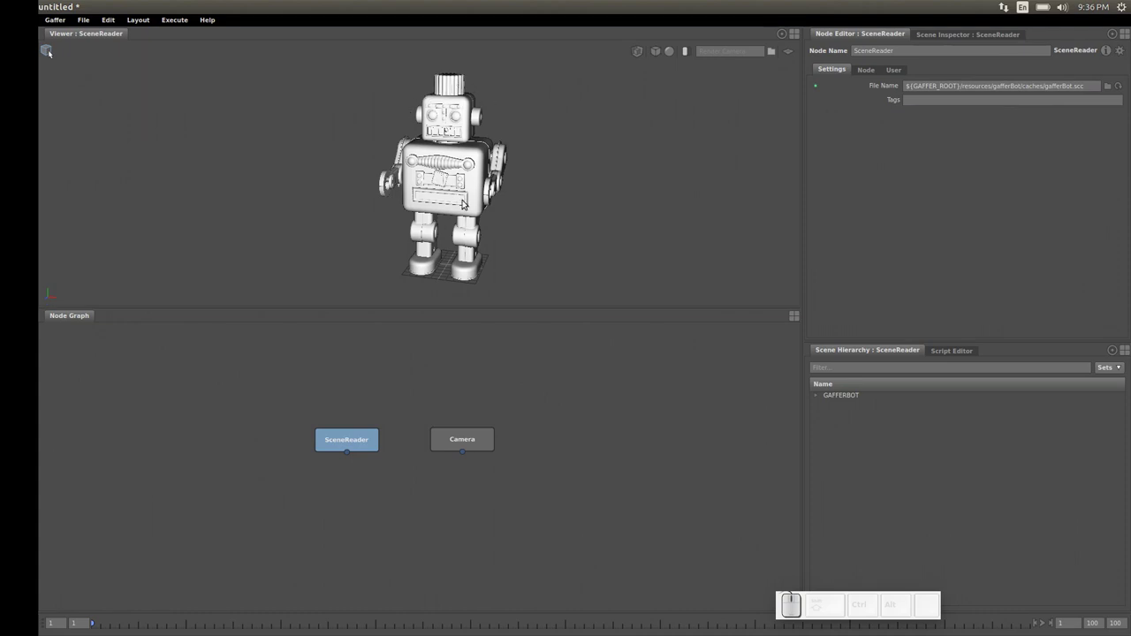
left_click(453, 443)
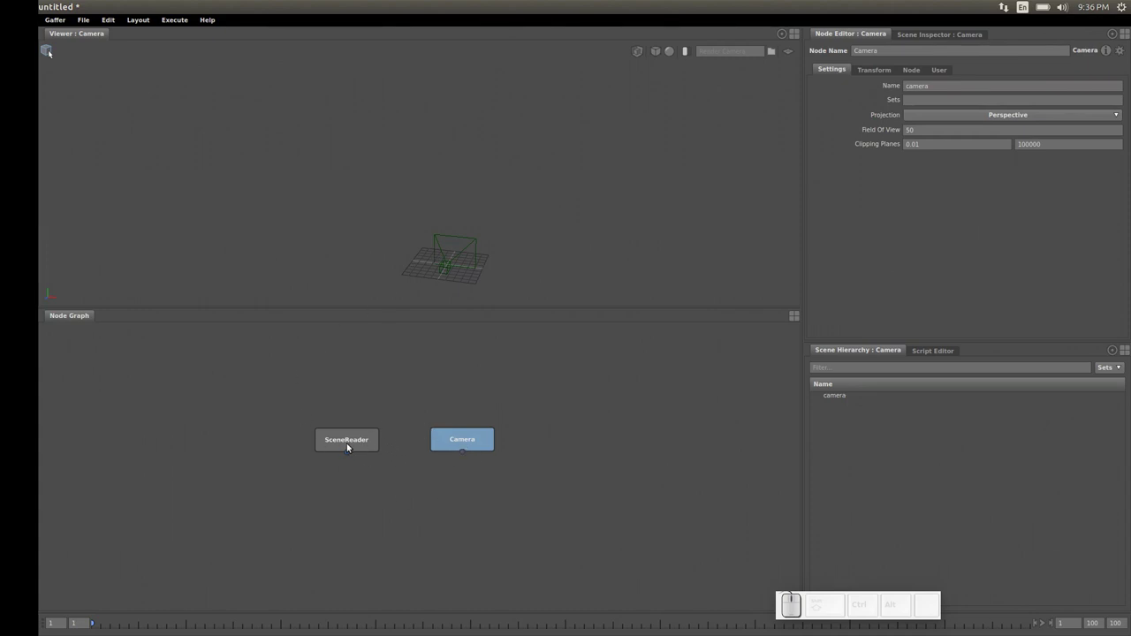
left_click(388, 504)
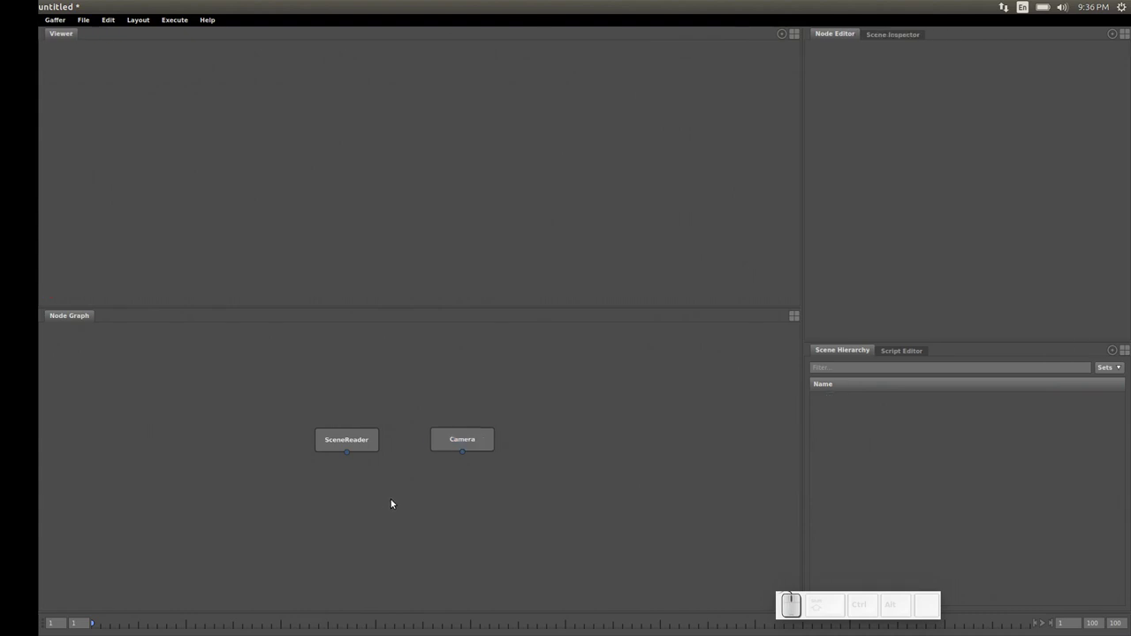
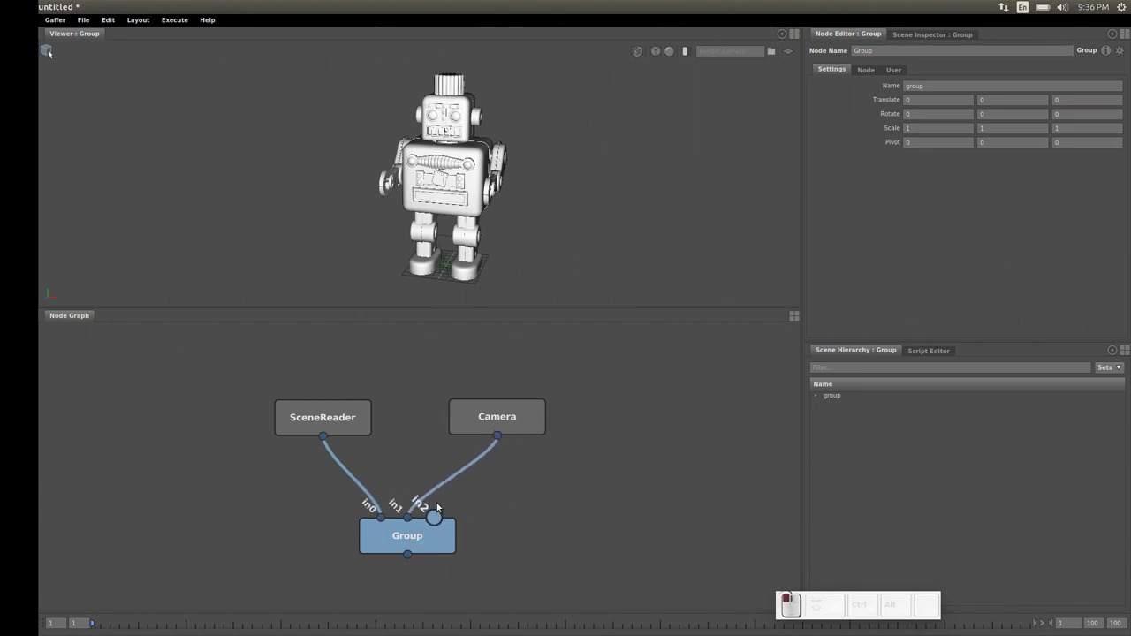
Examine the grouped scene around the robot's feet, select the camera there, and view the whole robot from the side.
left_click_drag(459, 259, 519, 249, "alt")
right_click_drag(519, 249, 412, 167, "alt")
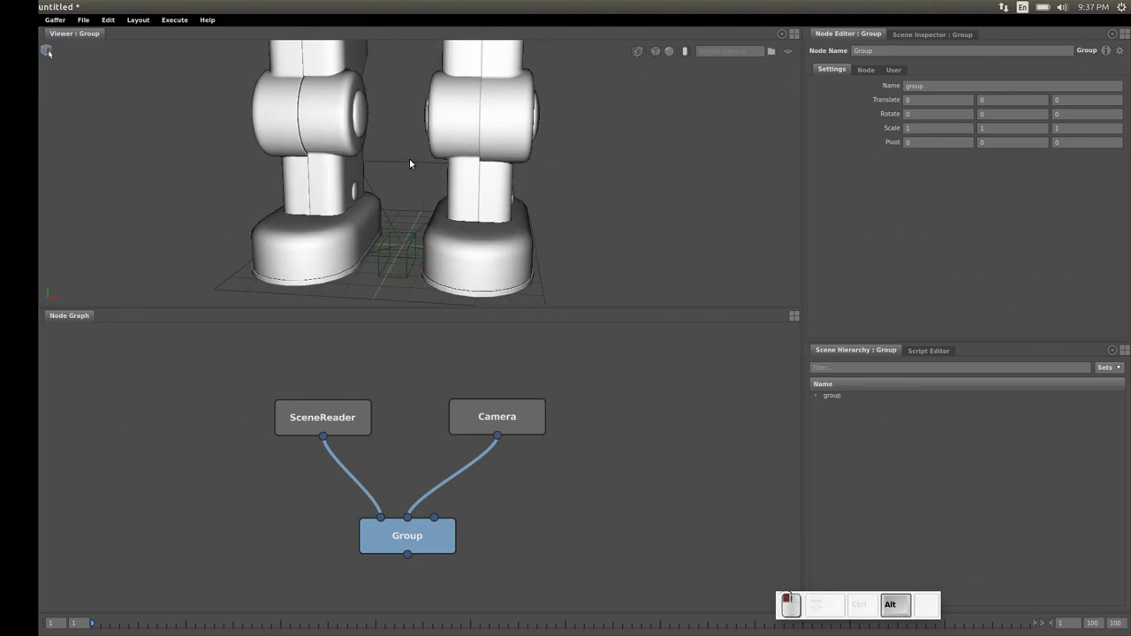
left_click(412, 159)
right_click_drag(548, 253, 522, 239, "alt")
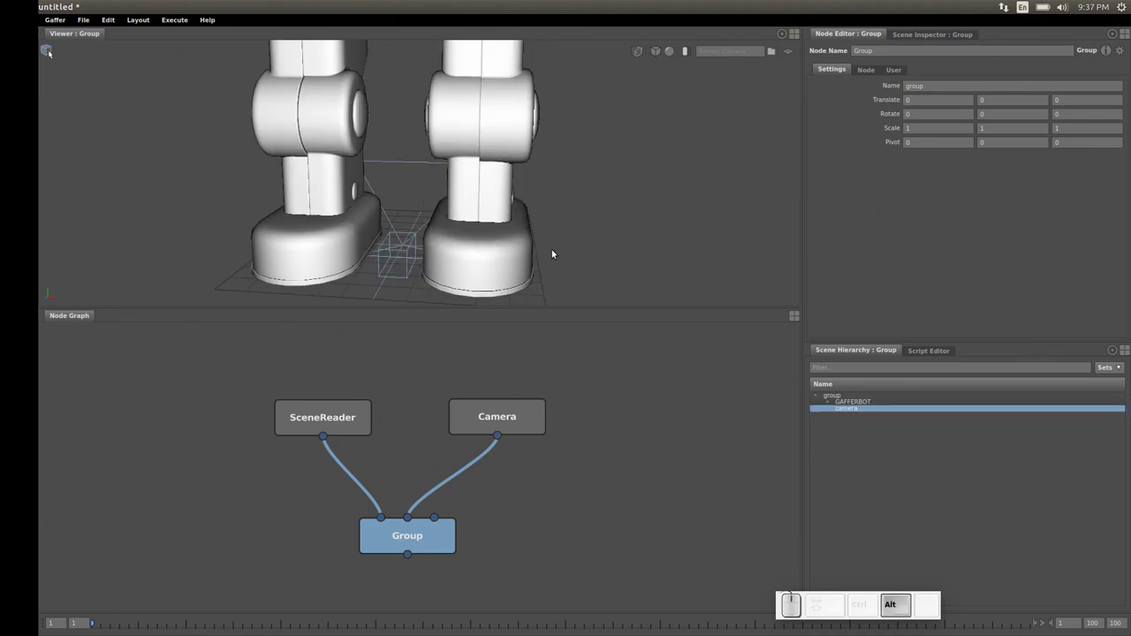
left_click_drag(521, 239, 441, 270, "alt")
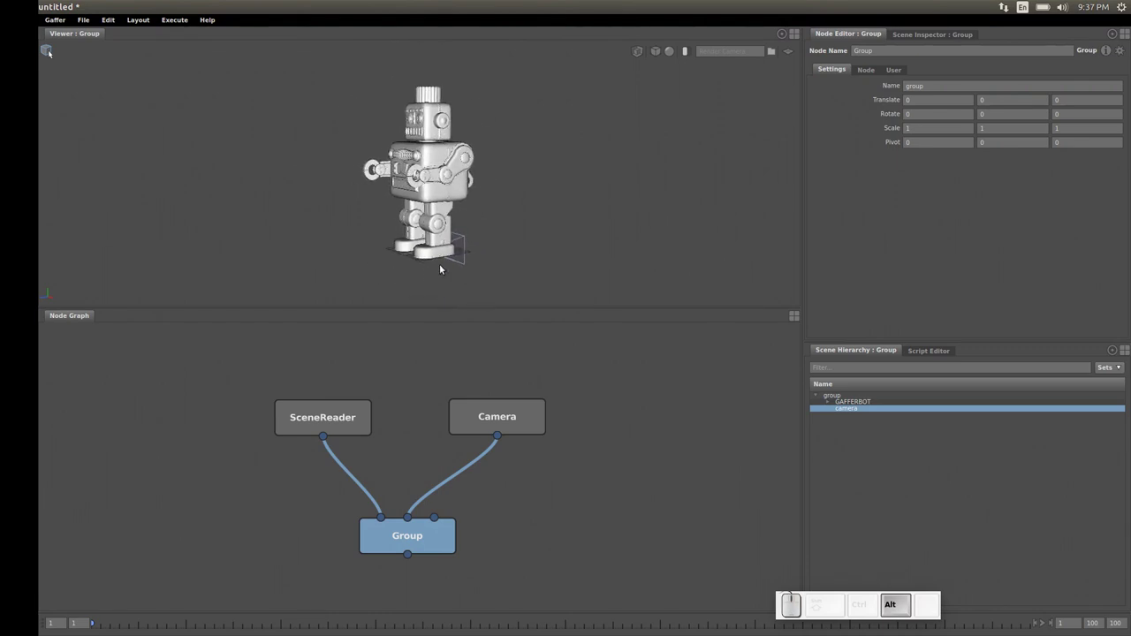
Set the Camera node's translation to 19, 13, 31 and its Y rotation to 30.
left_click(500, 418)
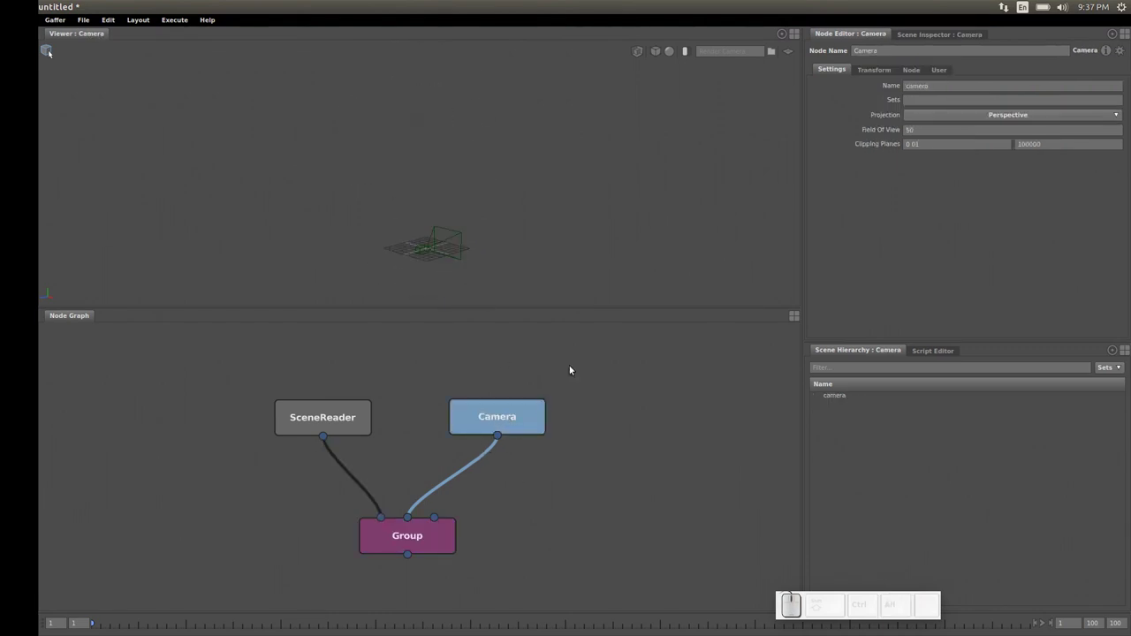
left_click(874, 70)
left_click(884, 88)
type("19")
key("Tab")
type("13")
key("Tab")
type("31")
key("Tab")
key("Tab")
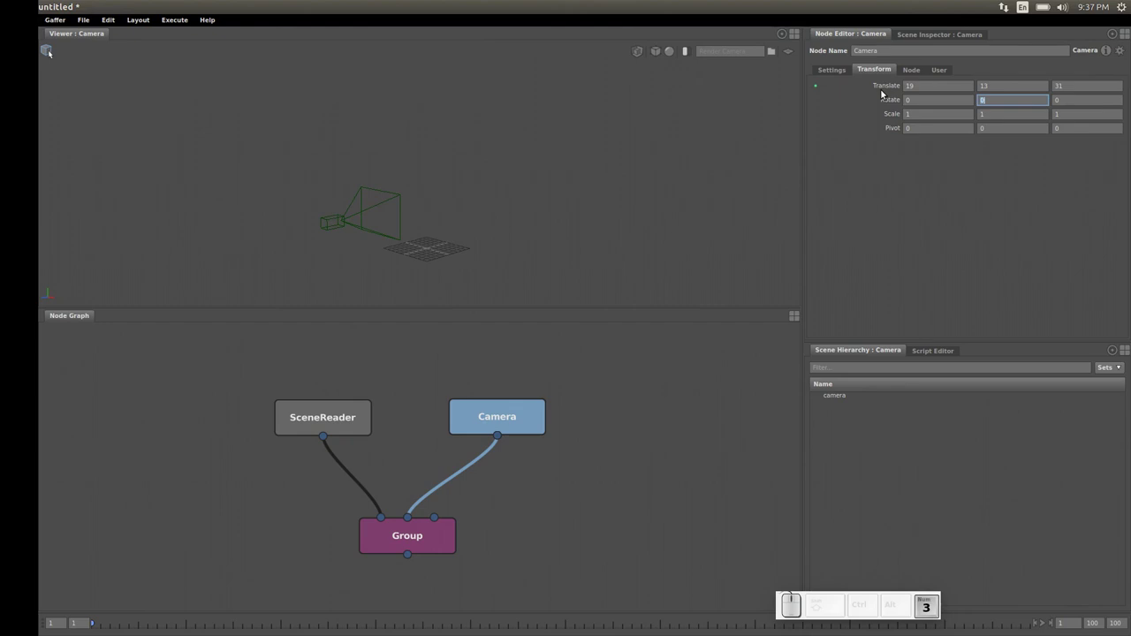
type("30")
key("Return")
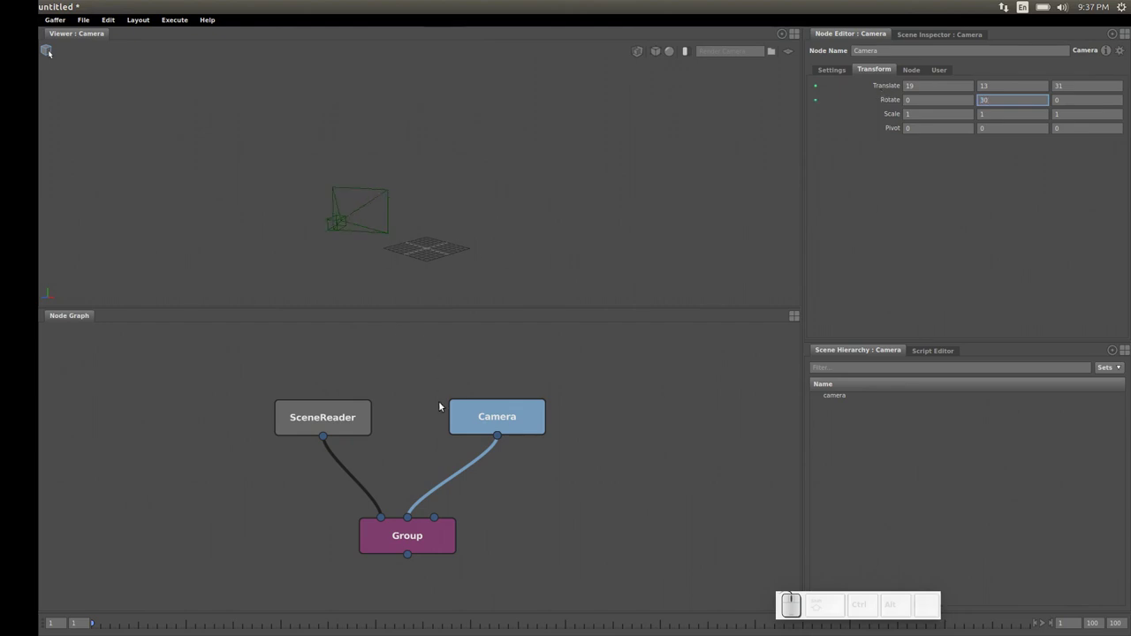
View the Group node's scene from the side and look through /group/camera in the viewer.
left_click(427, 526)
left_click_drag(364, 228, 527, 114, "alt")
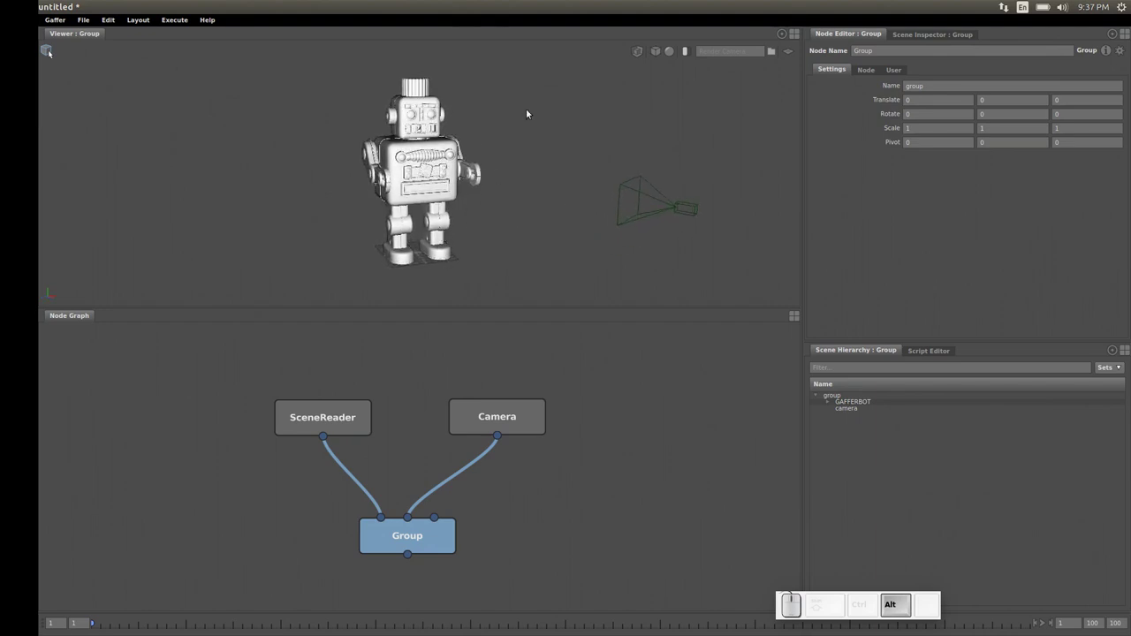
left_click(685, 52)
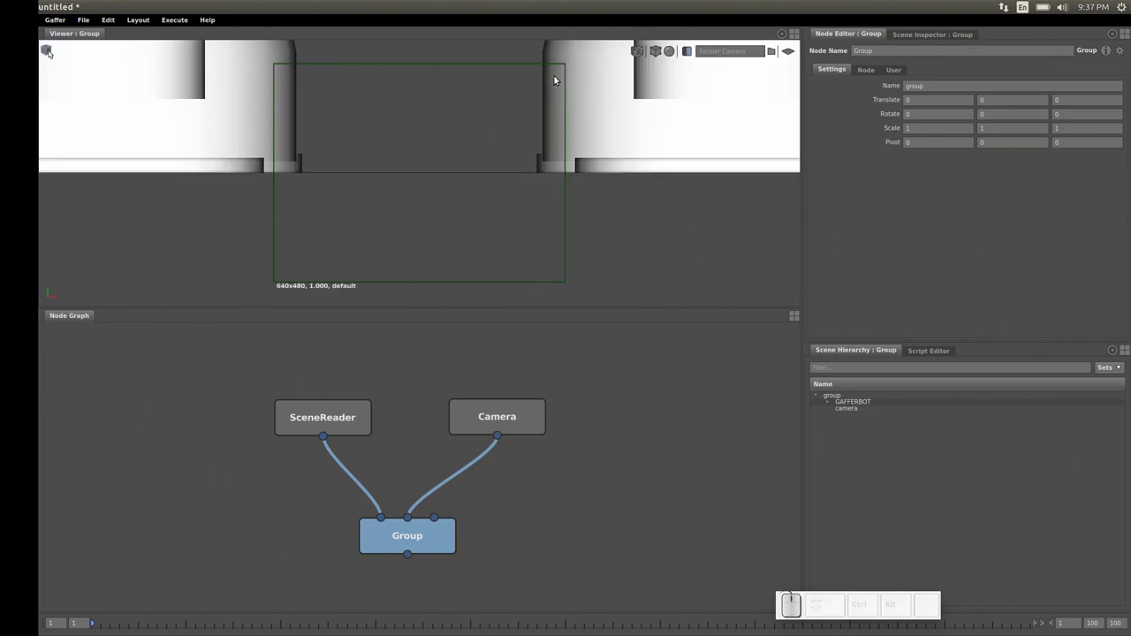
left_click(773, 51)
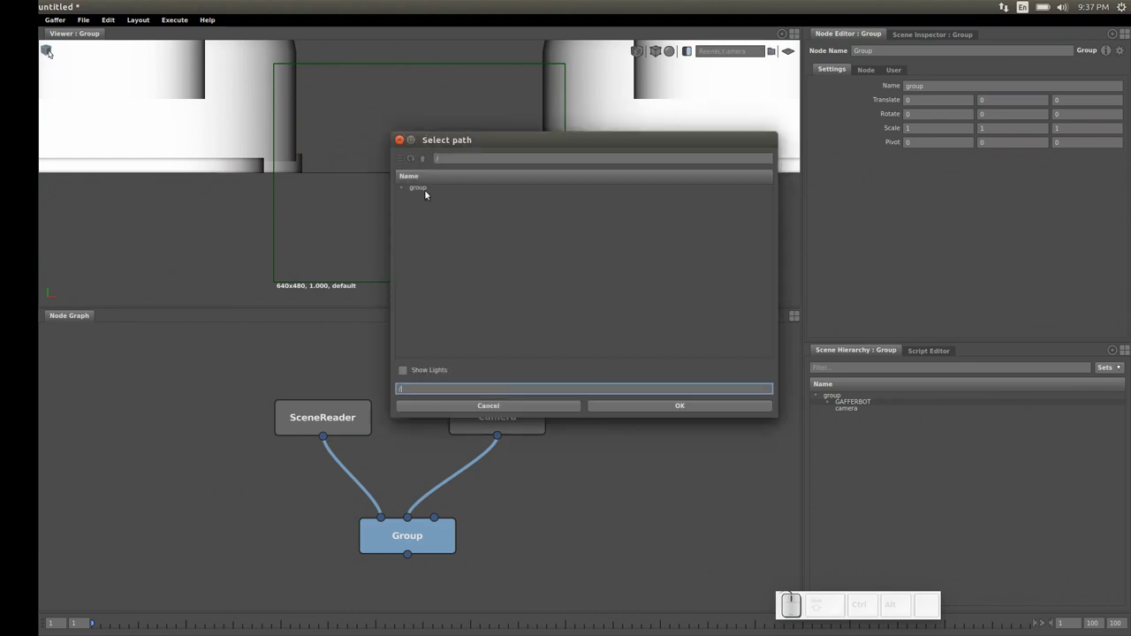
left_click(402, 189)
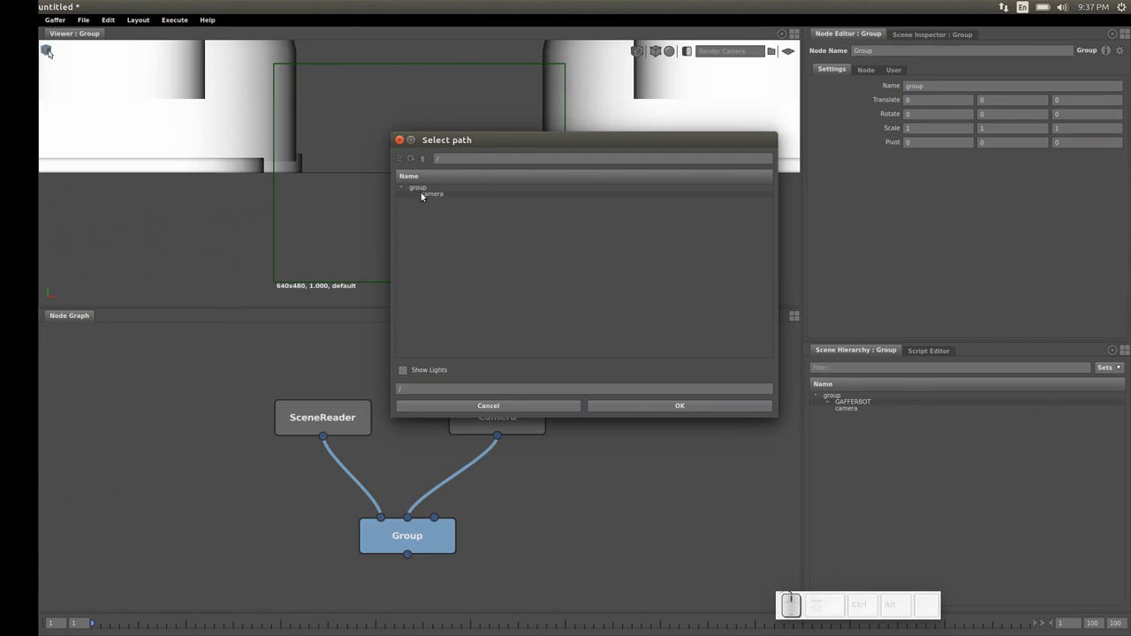
left_click(431, 196)
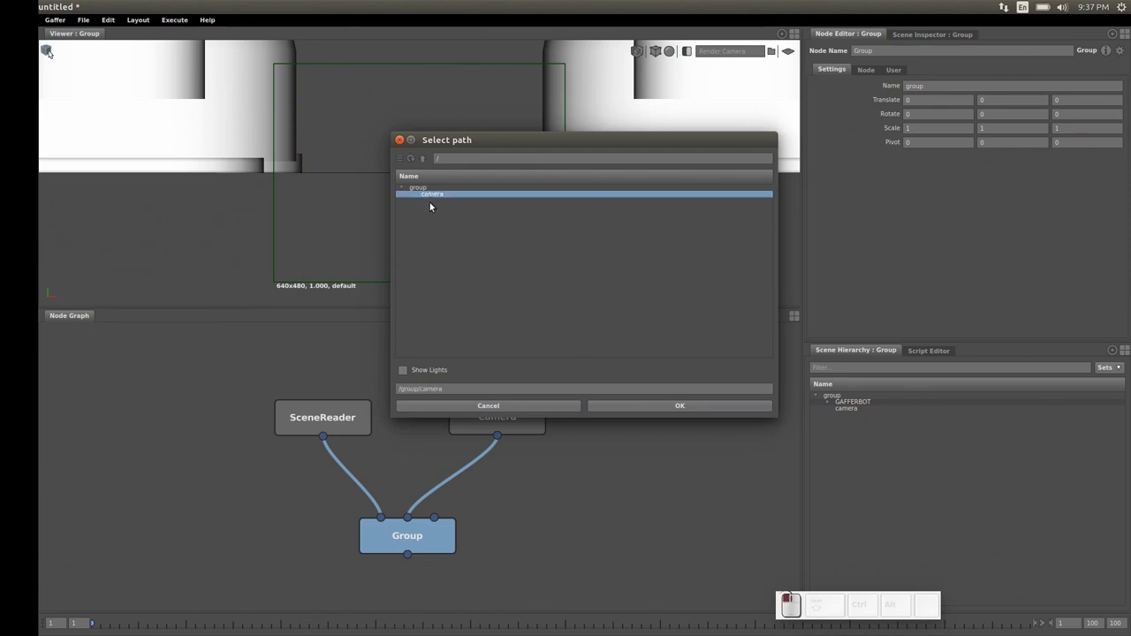
left_click(648, 406)
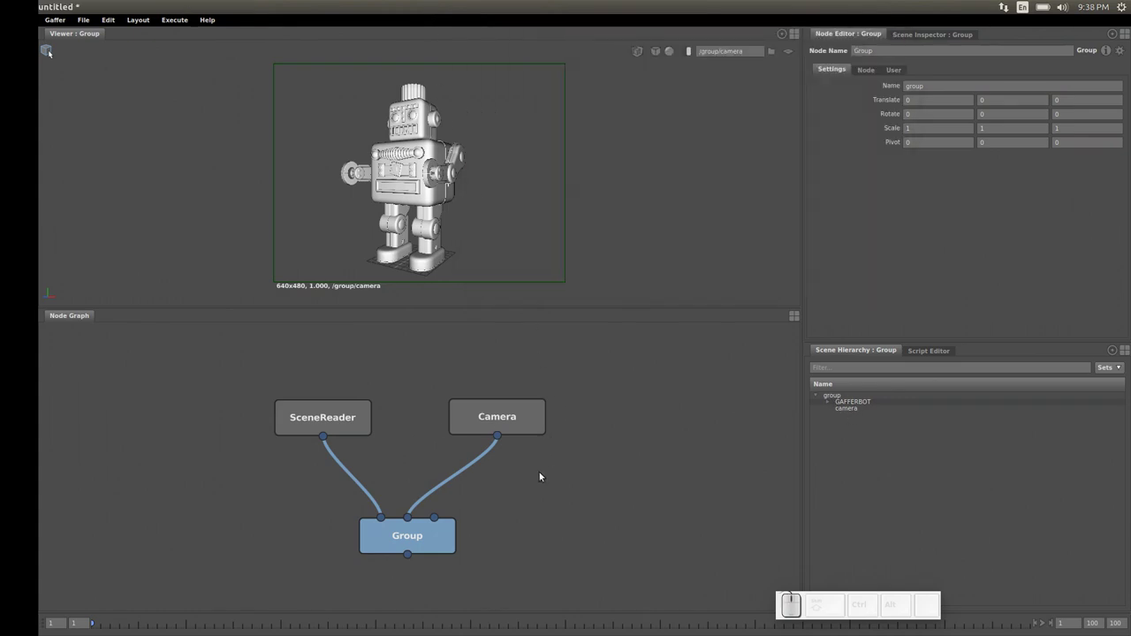
Append an AppleseedOptions node and a StandardOptions node in sequence below the Group node.
right_click_drag(504, 504, 474, 447, "alt")
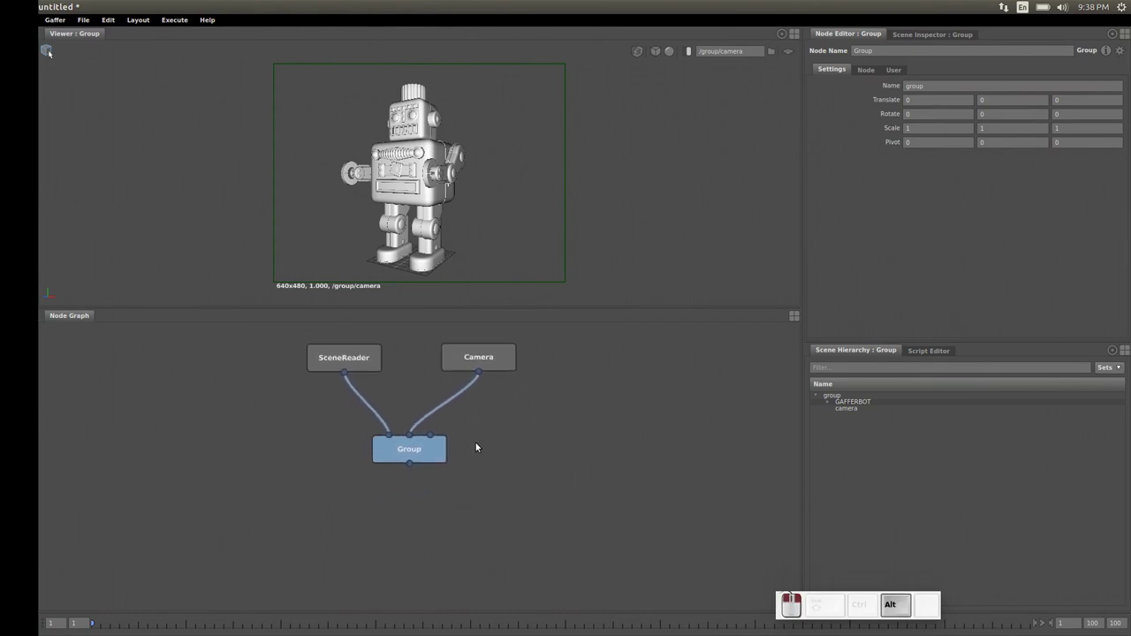
key("Tab")
type("apple")
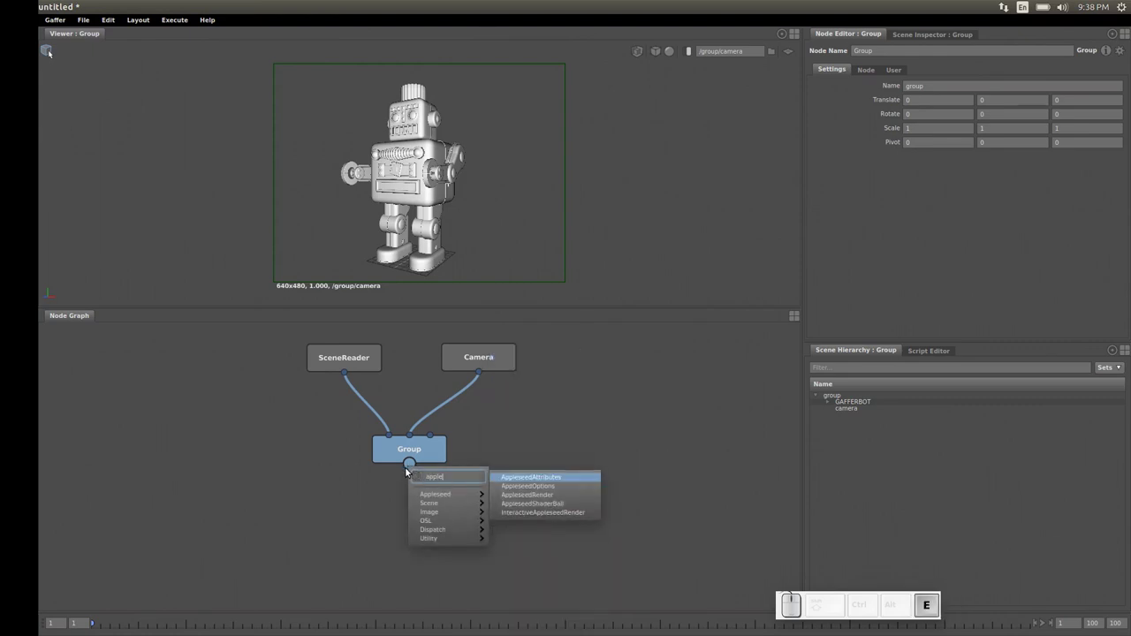
left_click(539, 486)
middle_click_drag(440, 500, 403, 483, "alt")
key("Tab")
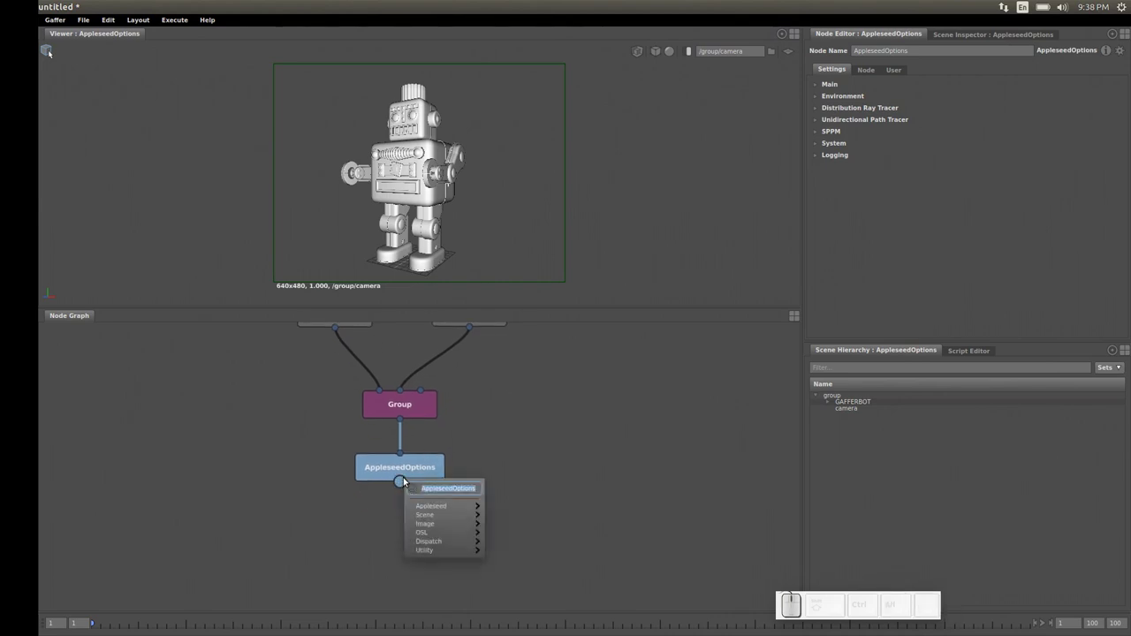
type("optio")
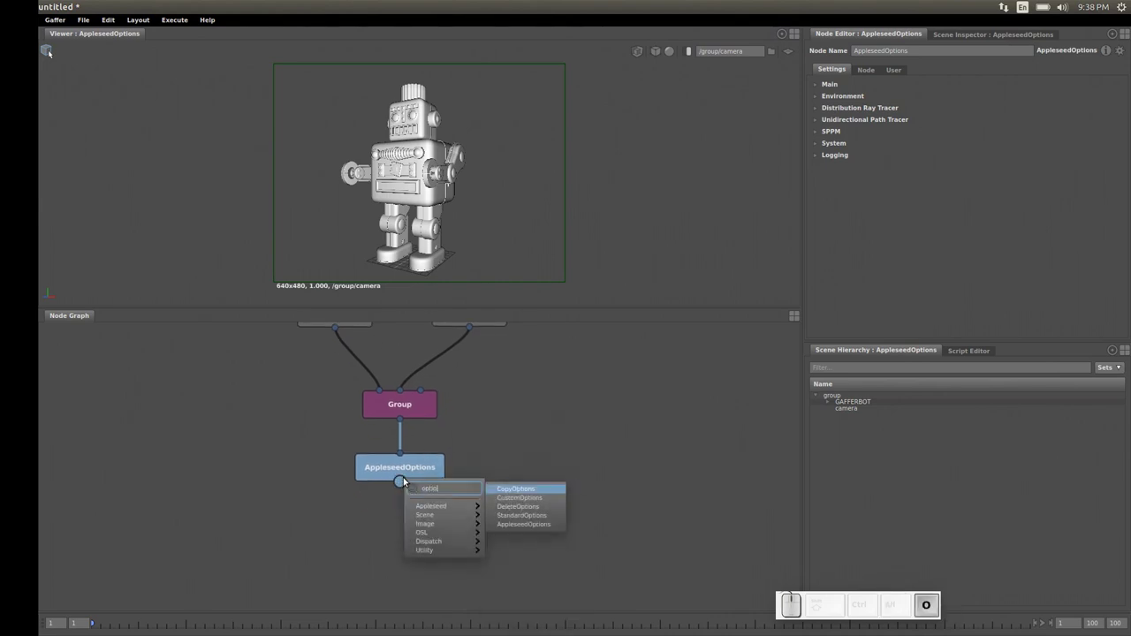
left_click(525, 515)
Append an Outputs node and an InteractiveAppleseedRender node in sequence below StandardOptions.
key("Tab")
type("outo")
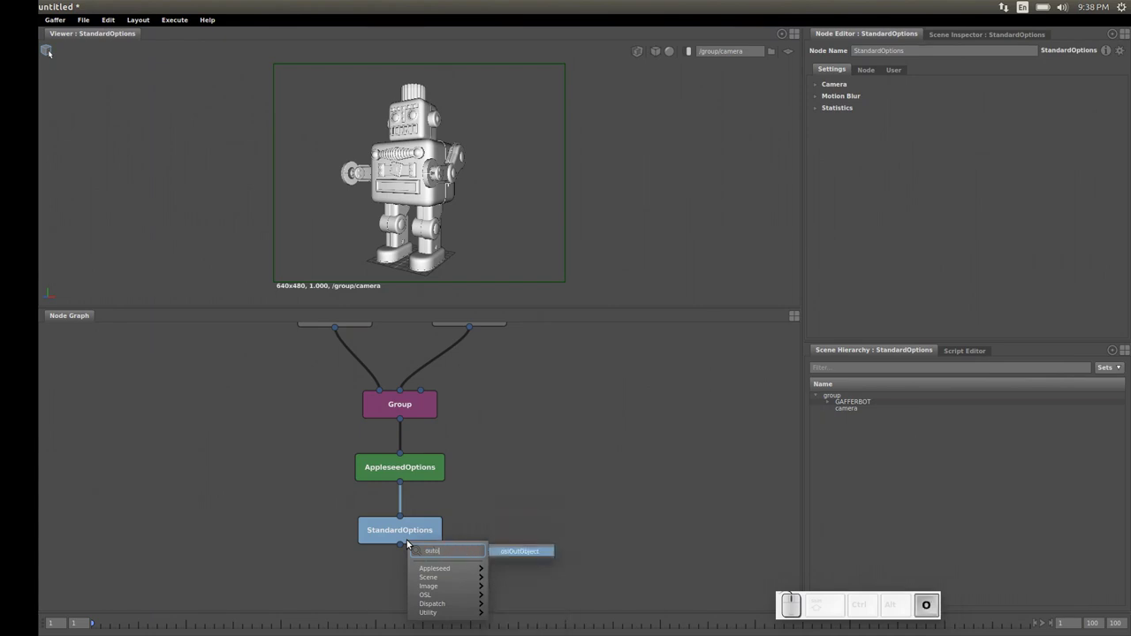
key("BackSpace")
type("p")
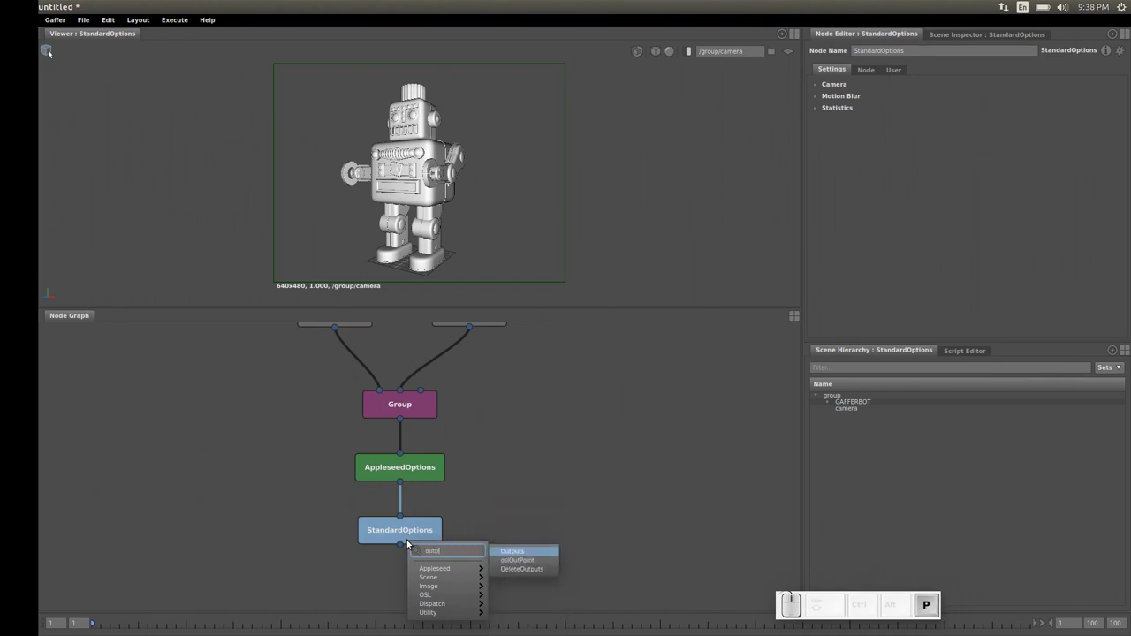
left_click(516, 551)
left_click_drag(438, 537, 462, 434, "alt")
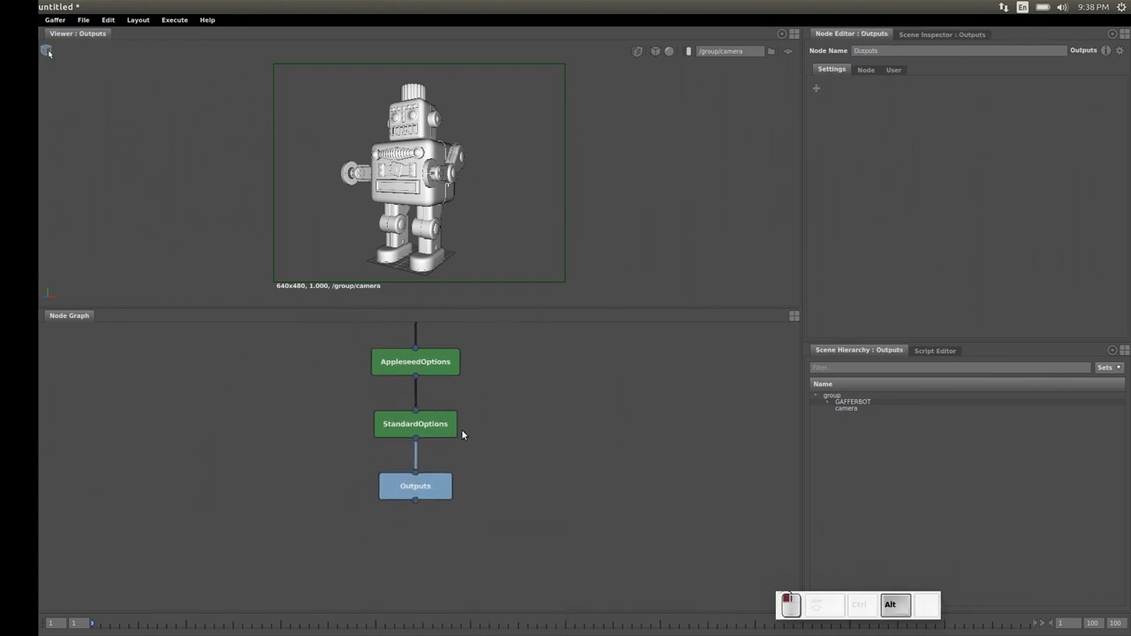
key("Tab")
type("inter")
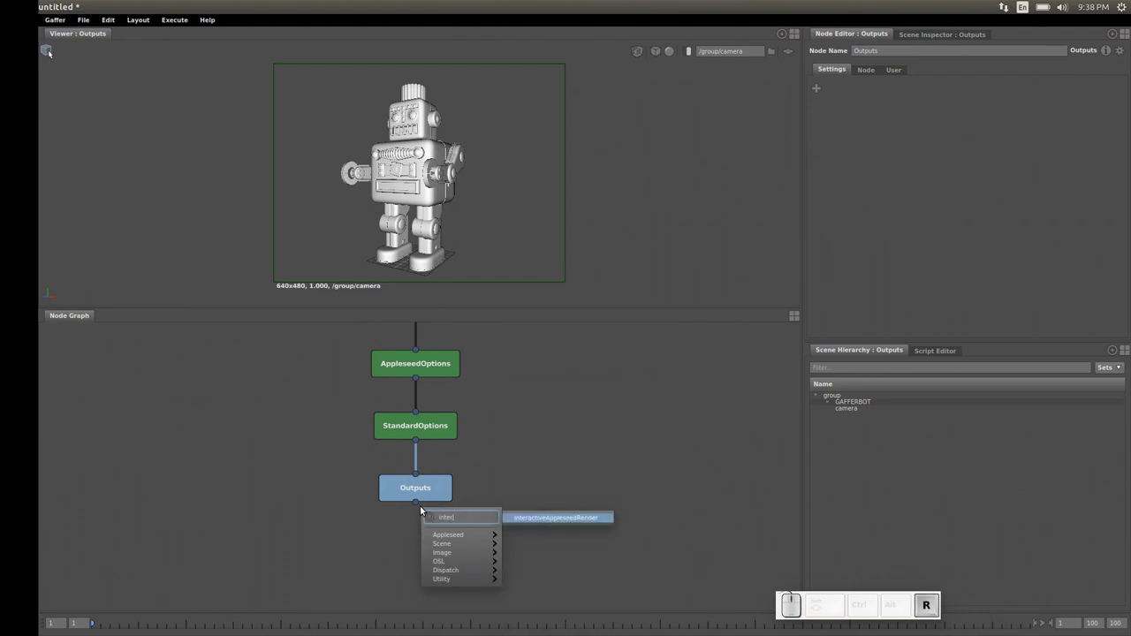
left_click(556, 518)
Add an unconnected Display node and place it beside the InteractiveAppleseedRender node.
left_click_drag(502, 497, 424, 532, "alt")
left_click(454, 540)
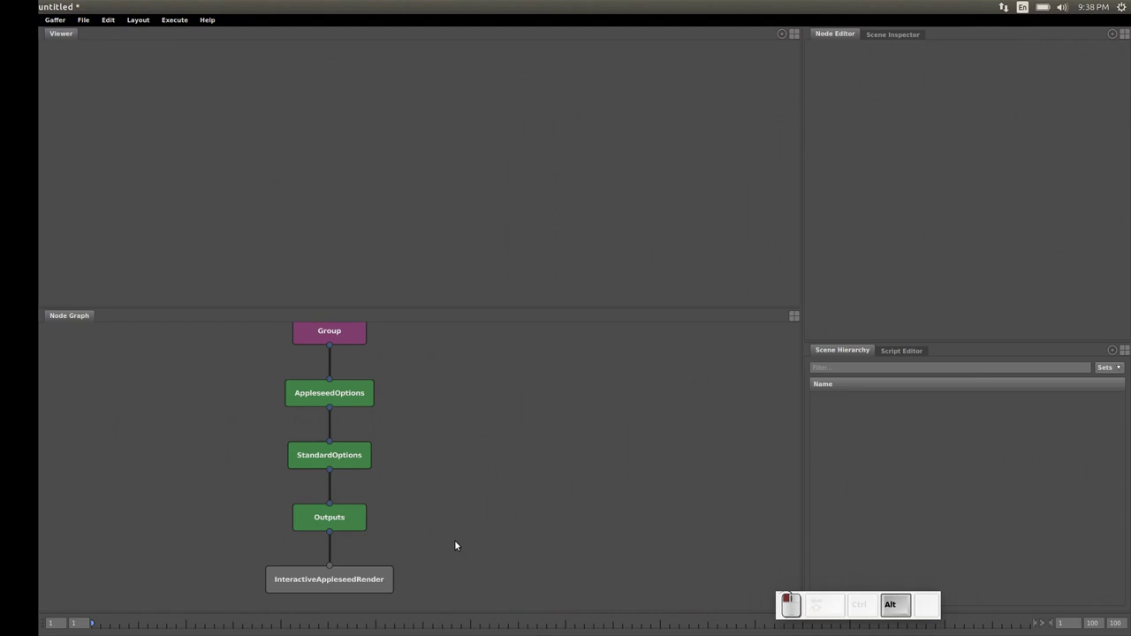
key("Tab")
type("disp")
key("Return")
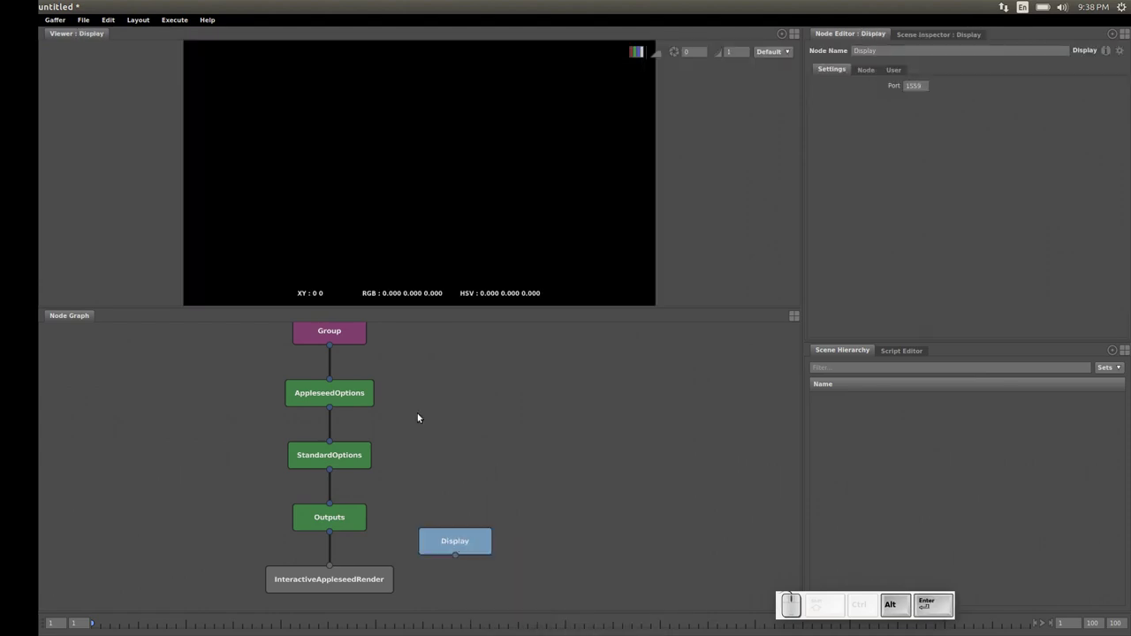
mouse_move(452, 543)
left_mouse_down()
mouse_move(457, 583)
mouse_move(450, 527)
left_mouse_up()
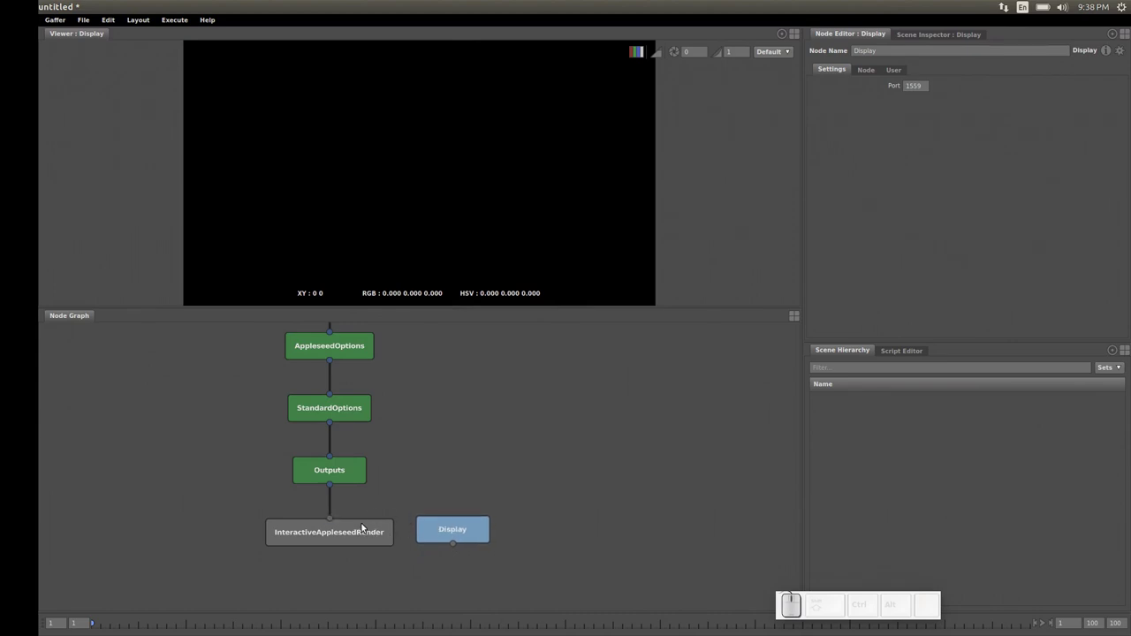
Set the StandardOptions node's camera to /group/camera, and clear the viewer's look-through path so it uses the render camera.
left_click_drag(397, 487, 416, 507, "alt")
right_click_drag(389, 412, 386, 416, "alt")
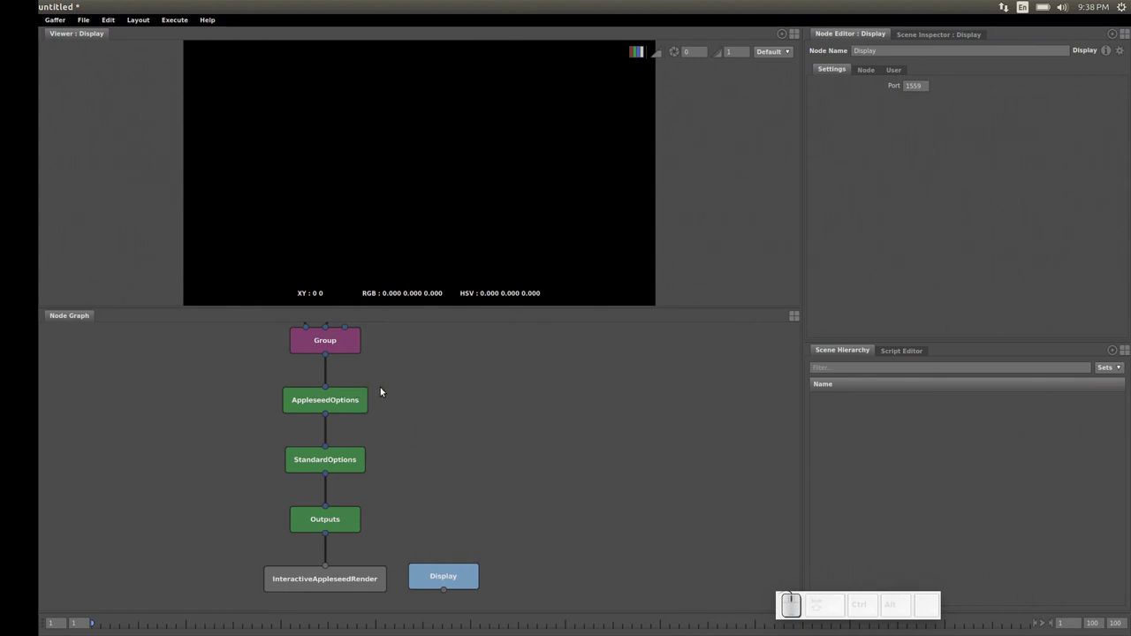
left_click(311, 465)
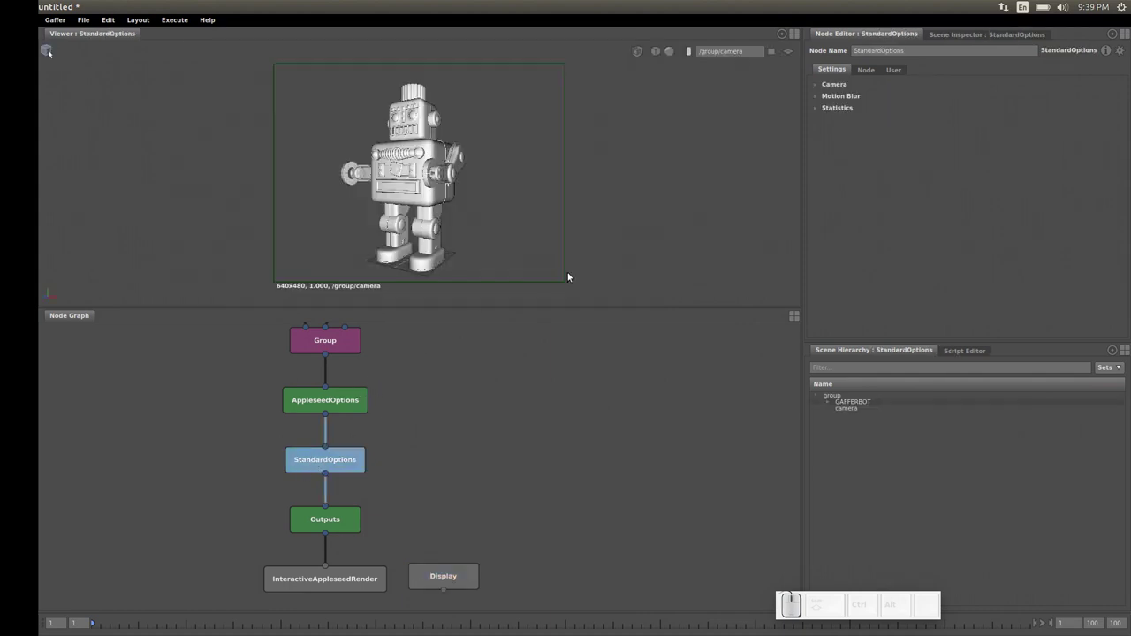
left_click(816, 86)
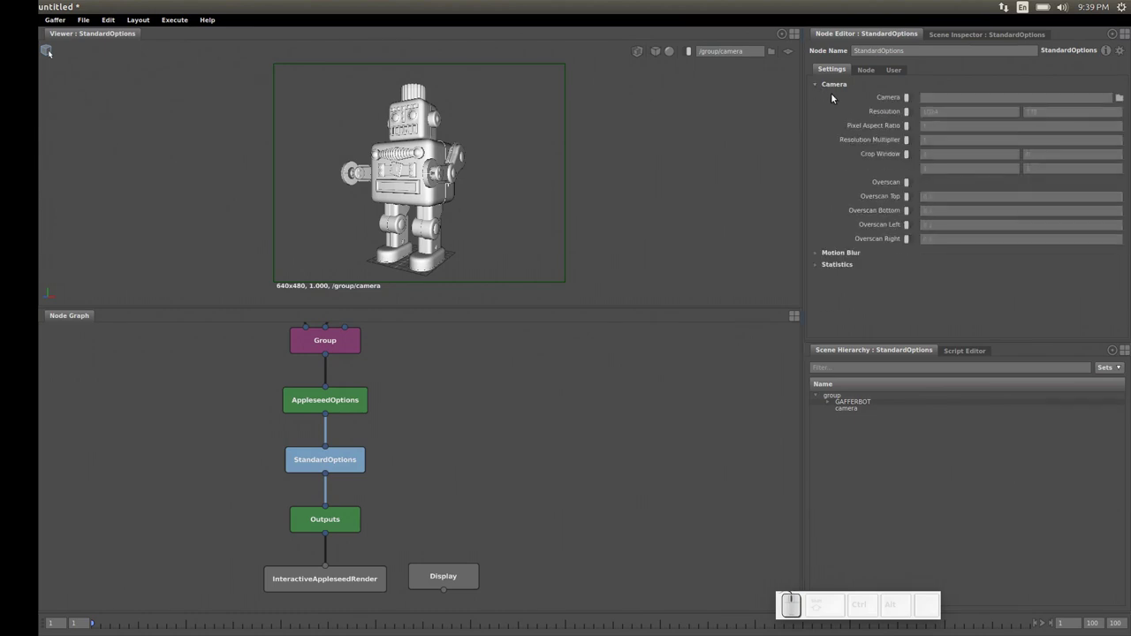
left_click(906, 99)
left_click(1118, 98)
left_click(404, 188)
left_click(437, 199)
left_click(687, 406)
left_click_drag(750, 51, 702, 42)
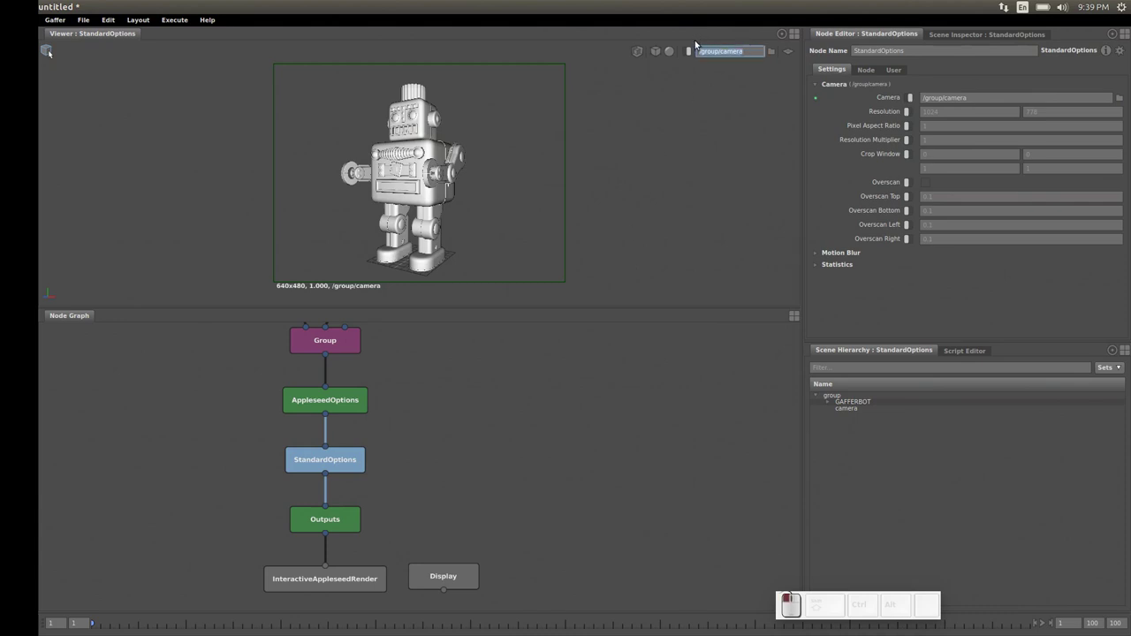
key("BackSpace")
Add an Interactive/Beauty output to the Outputs node.
left_click(332, 525)
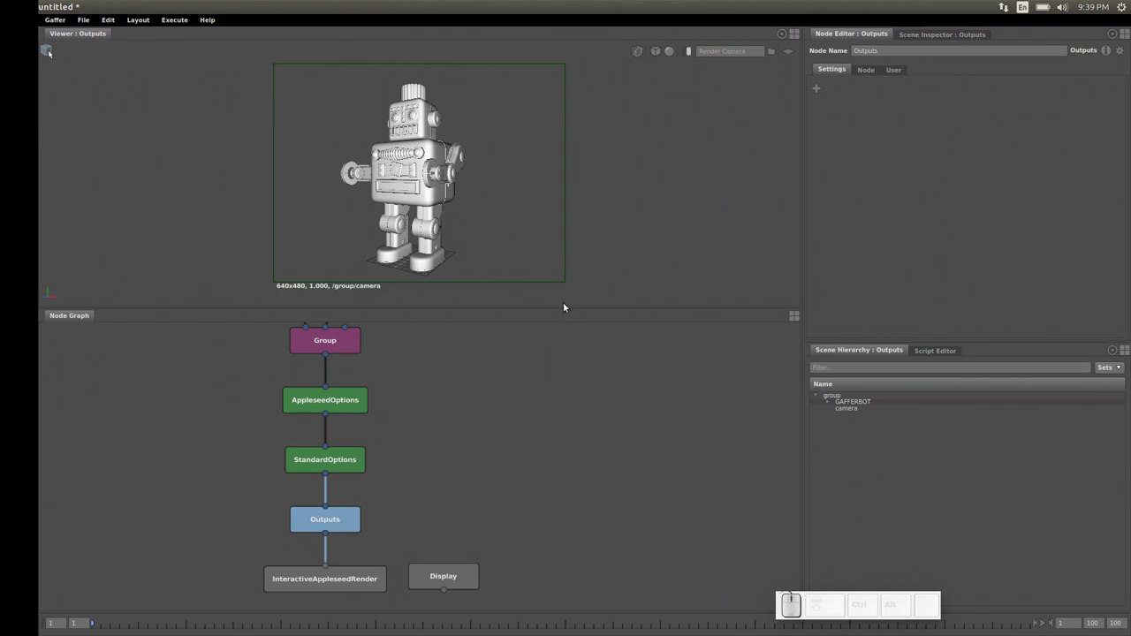
left_click(816, 88)
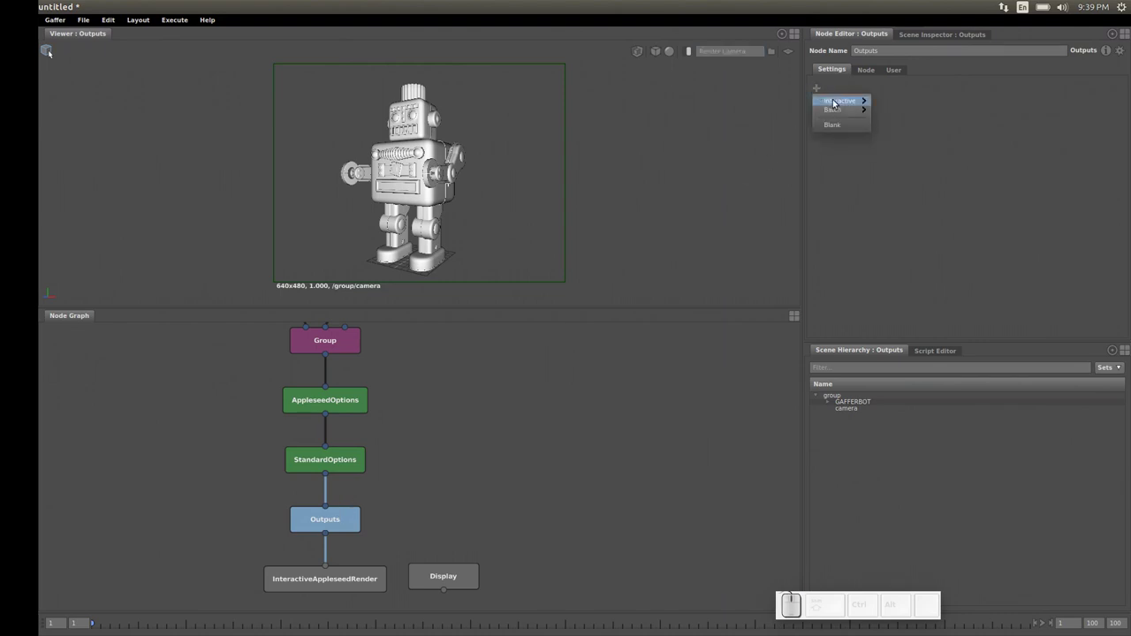
mouse_move(836, 104)
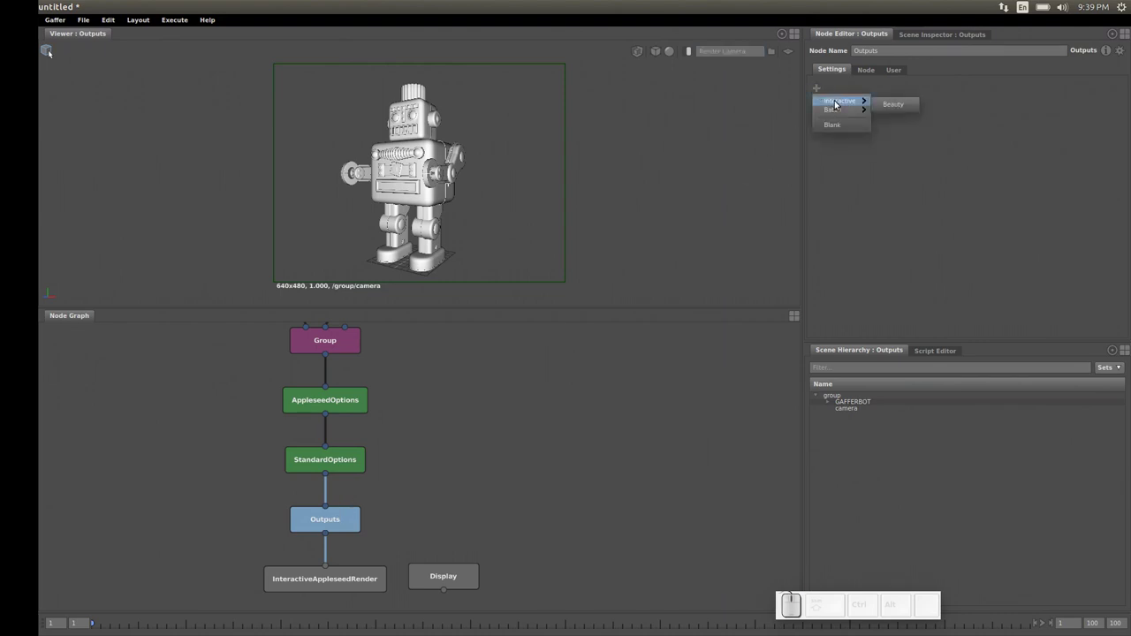
left_click(893, 105)
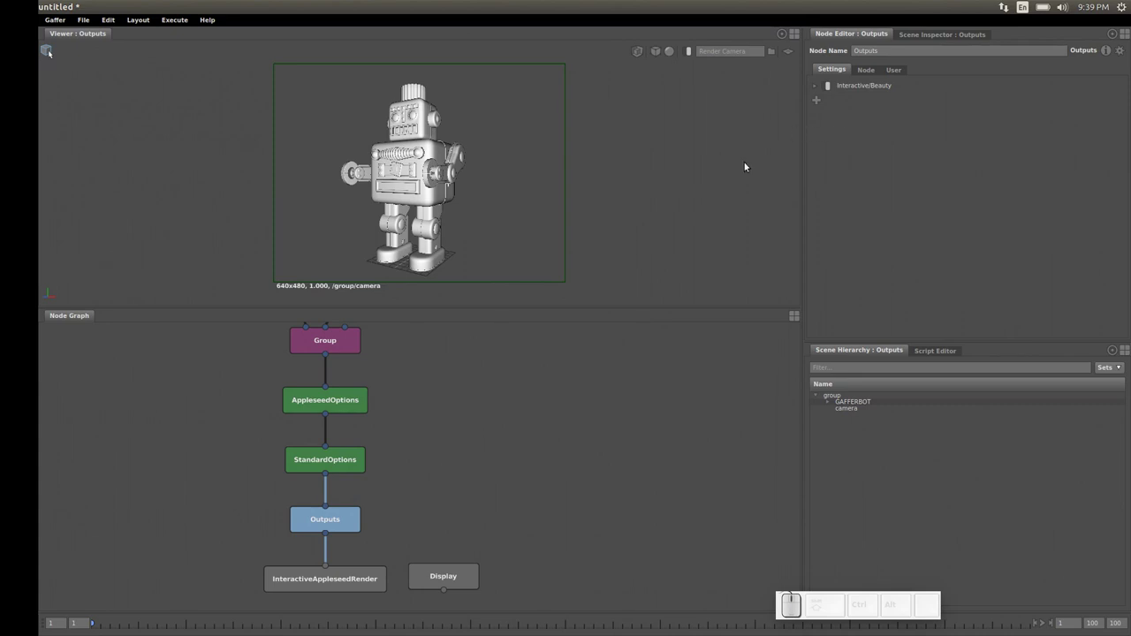
Start the InteractiveAppleseedRender node's render and frame the Display node's image in the viewer.
left_click(342, 582)
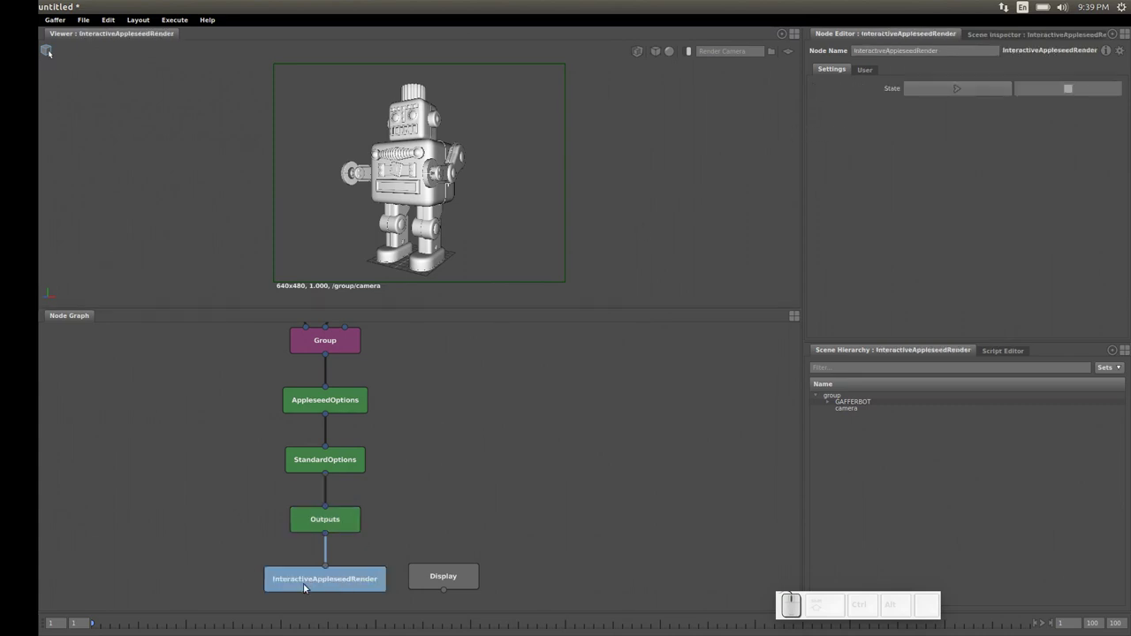
left_click(958, 89)
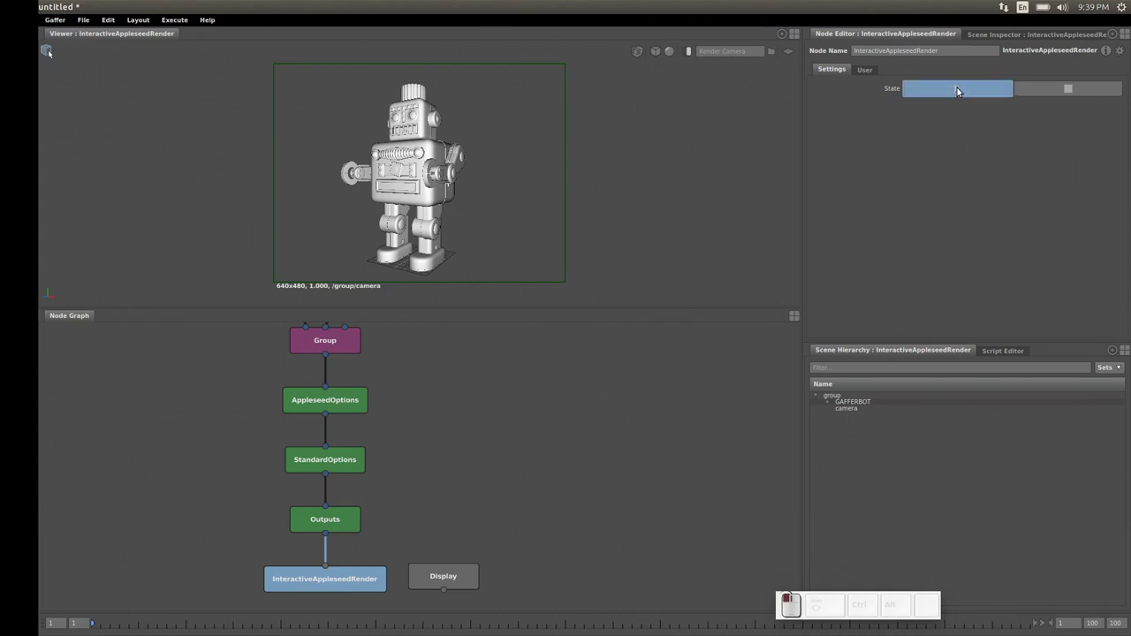
left_click(447, 578)
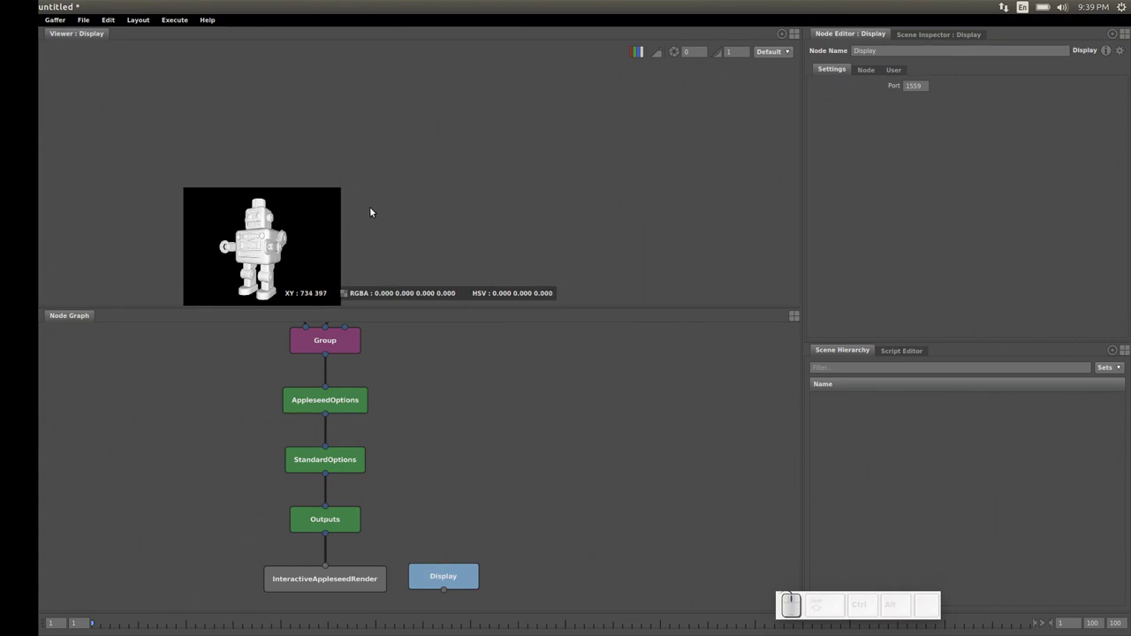
key("f")
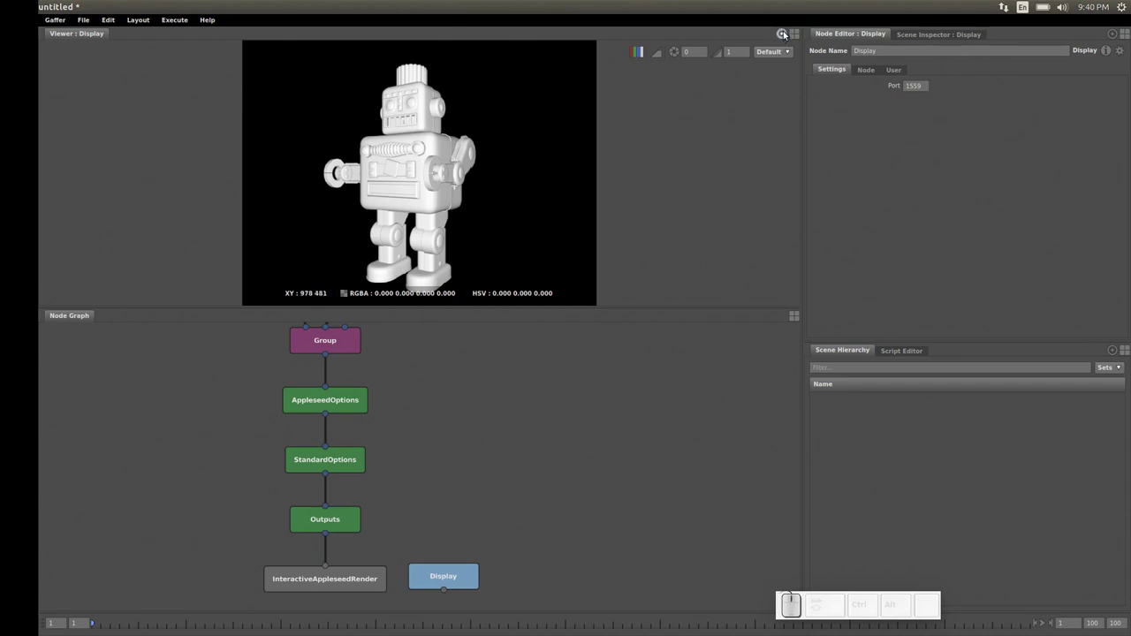
Pin the viewer to the Display node and add a second viewer of about equal width to its left.
left_click(559, 454)
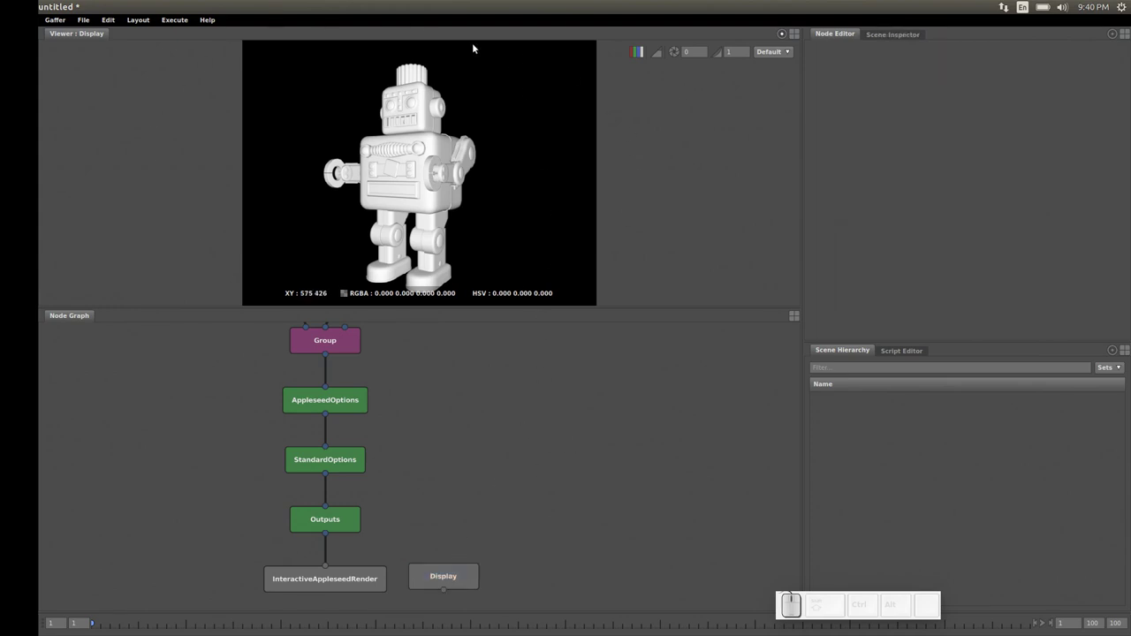
left_click(794, 34)
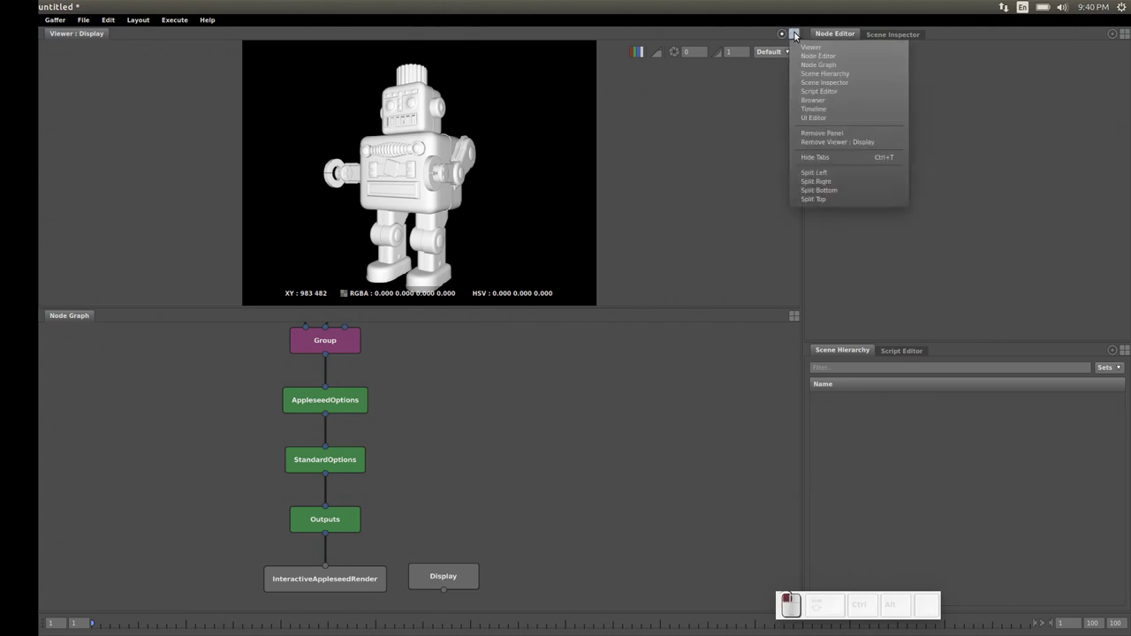
left_click(812, 172)
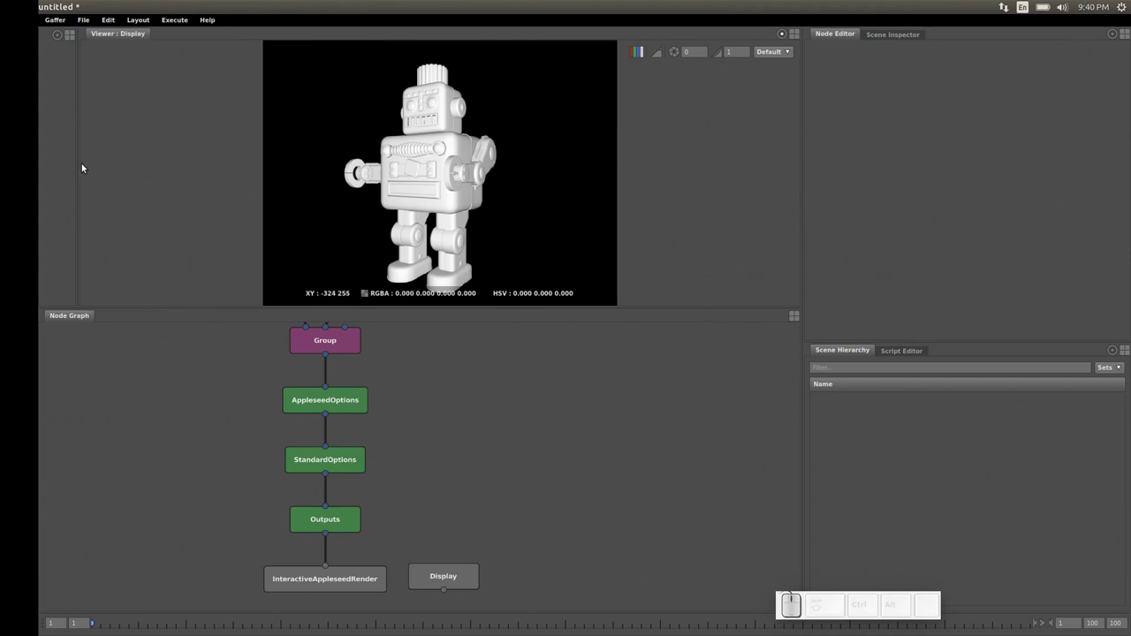
left_click_drag(78, 165, 424, 152)
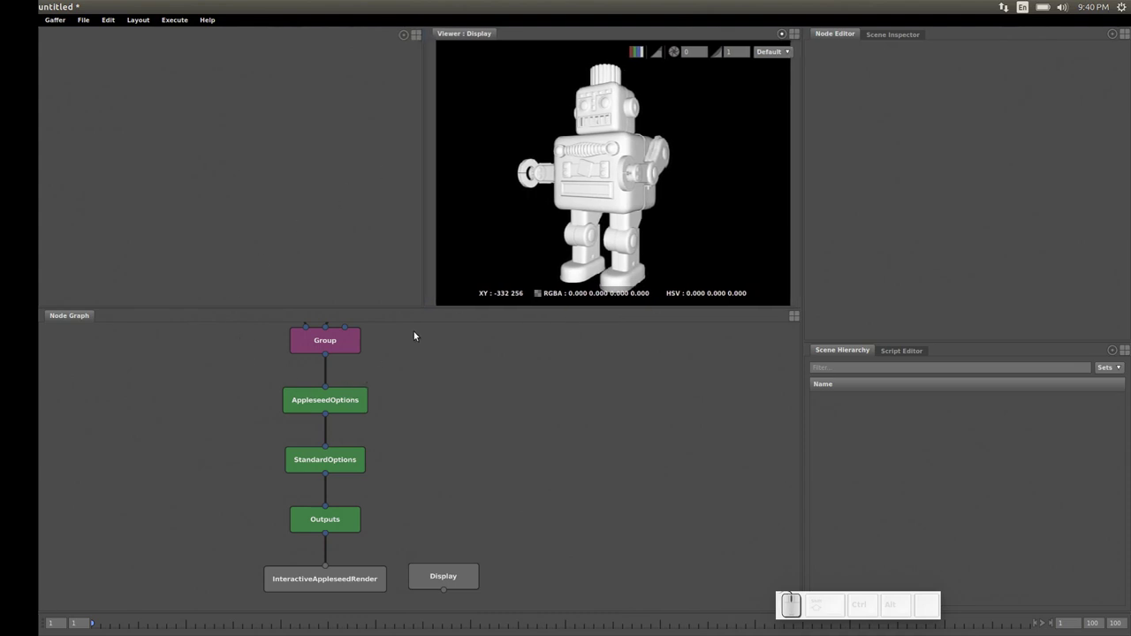
left_click(417, 36)
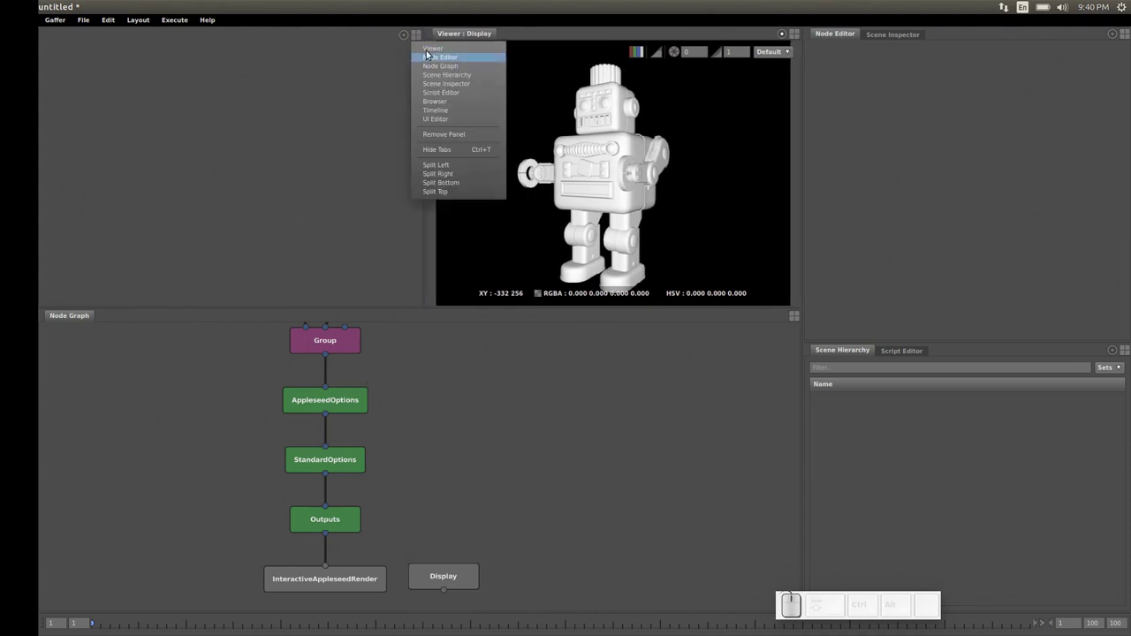
left_click(432, 52)
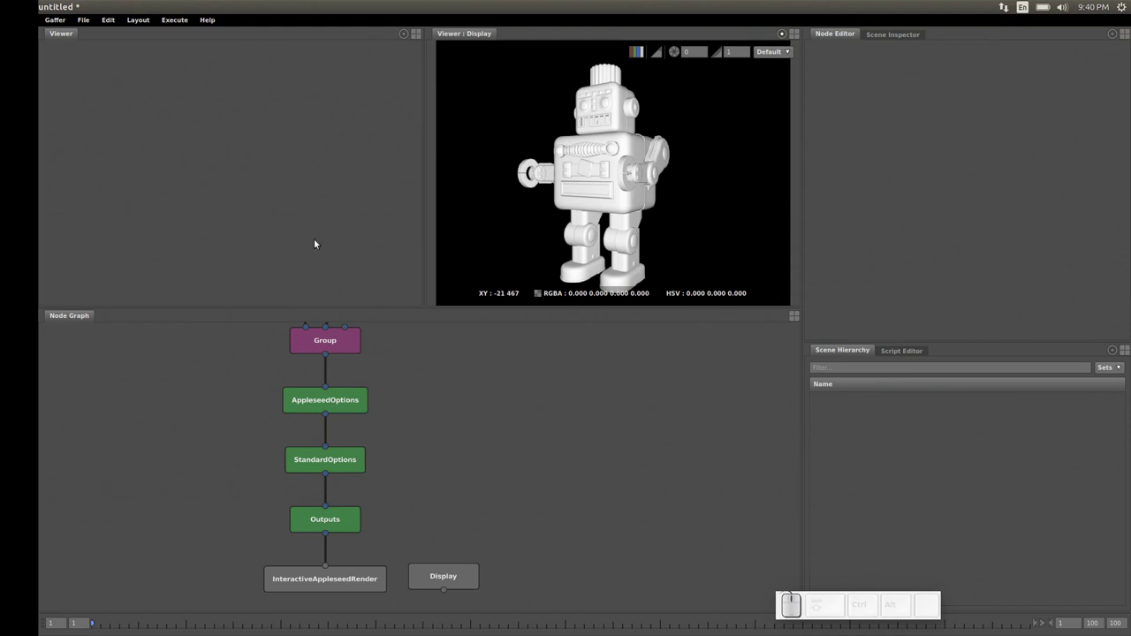
Pin the new viewer and the Scene Hierarchy to the InteractiveAppleseedRender node.
left_click(294, 584)
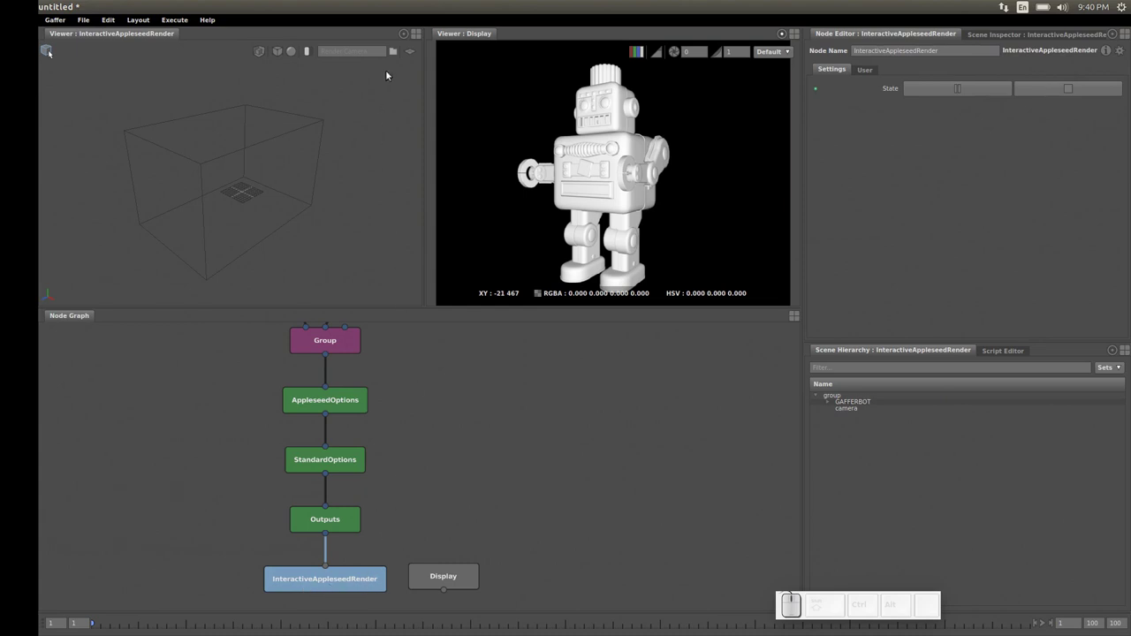
left_click(404, 34)
left_click(1112, 350)
Expand all scene locations in the new viewer and look through the render camera.
left_click(259, 52)
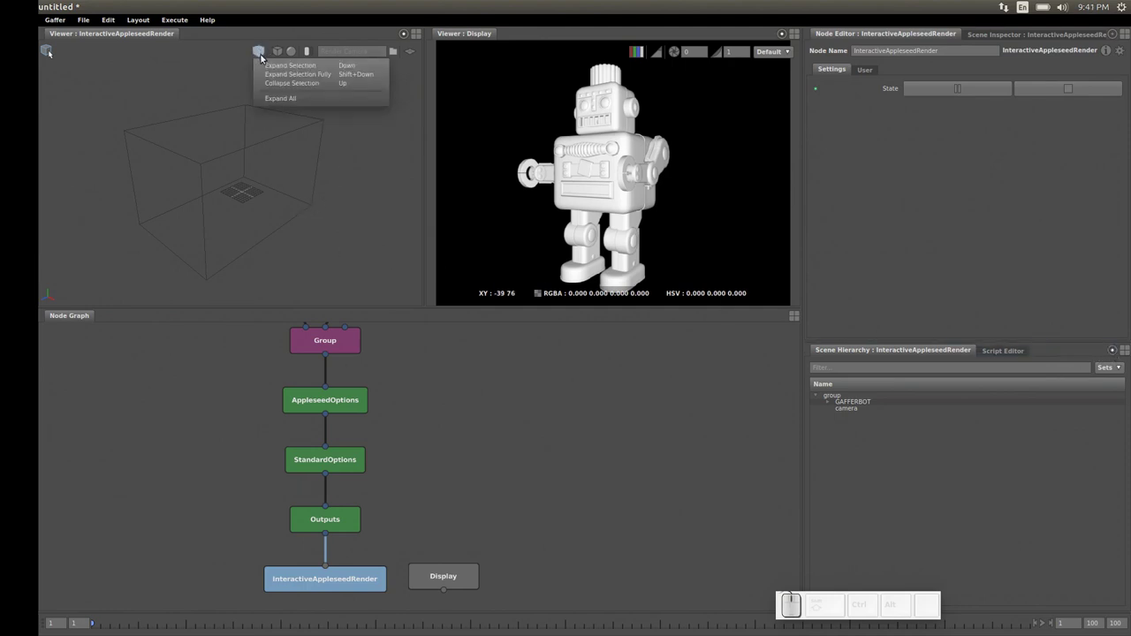
left_click(271, 104)
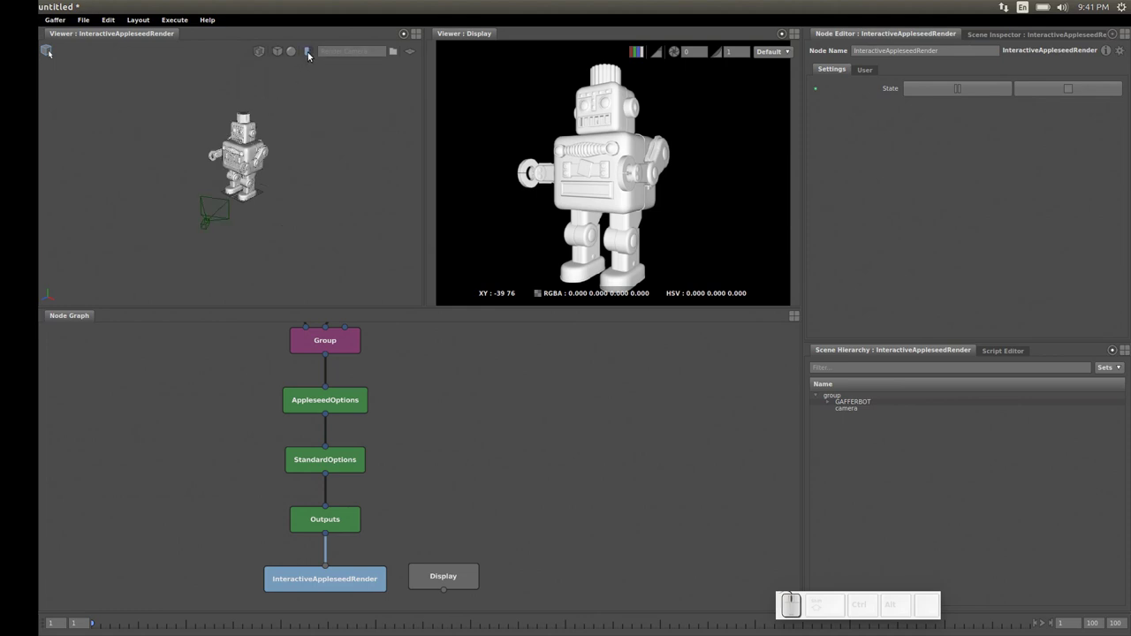
left_click(308, 53)
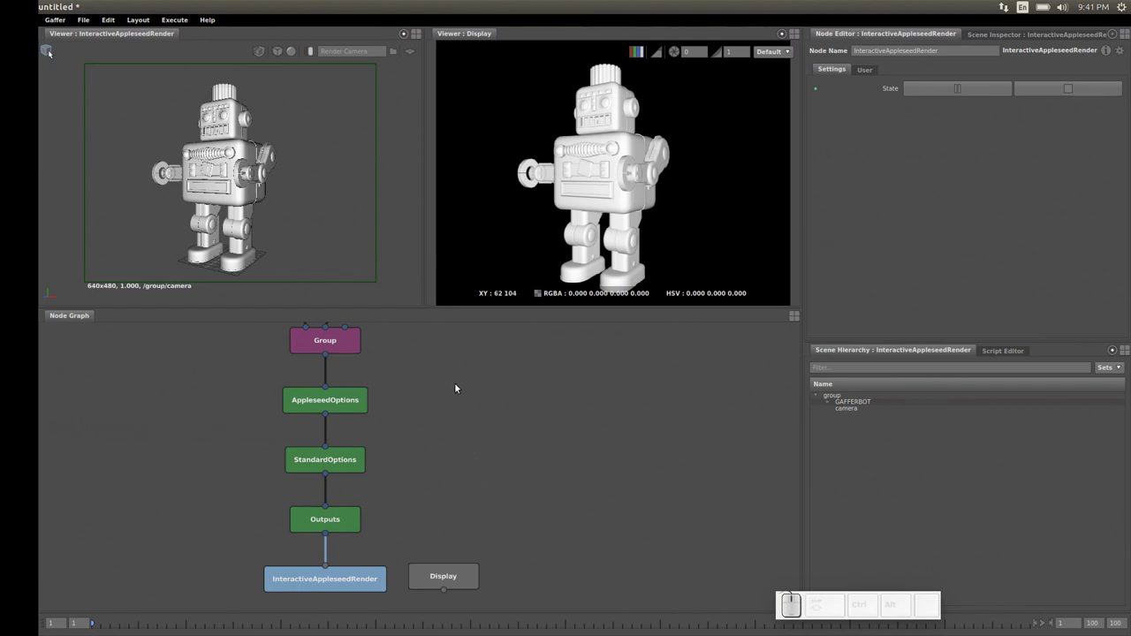
Add an Appleseed Physical Sky environment light beside the Camera node and connect it to the Group node's free input.
mouse_move(449, 368)
right_mouse_down("alt")
mouse_move(450, 424)
mouse_move(433, 408)
mouse_move(444, 381)
right_mouse_up("alt")
left_click_drag(444, 381, 386, 450, "alt")
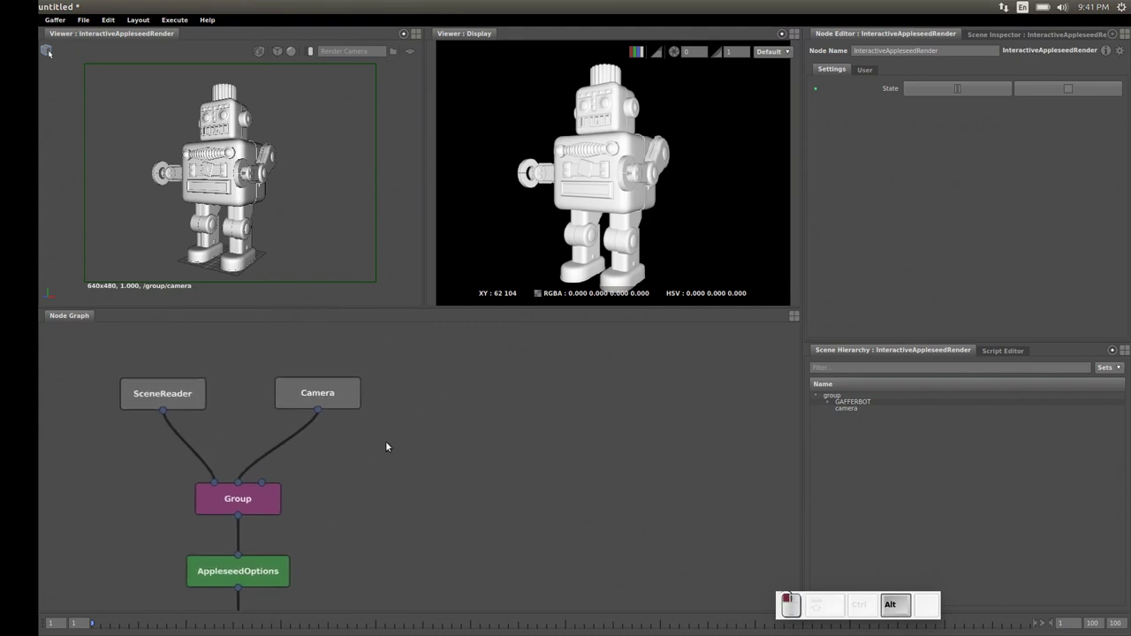
left_click(464, 394, "alt")
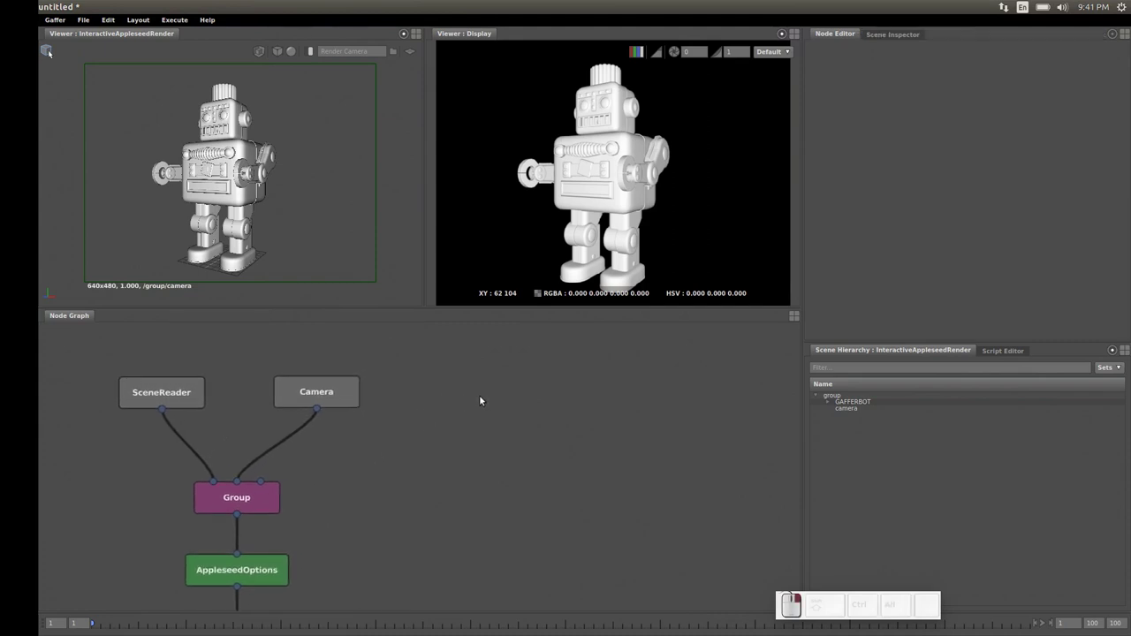
right_click(481, 402)
mouse_move(514, 429)
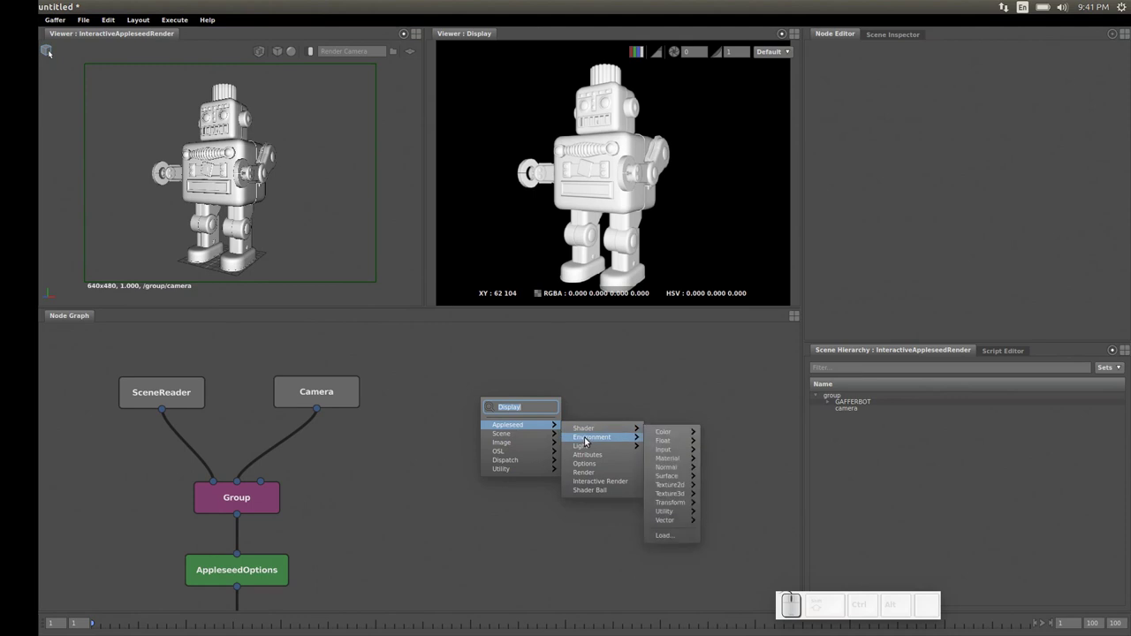
mouse_move(605, 445)
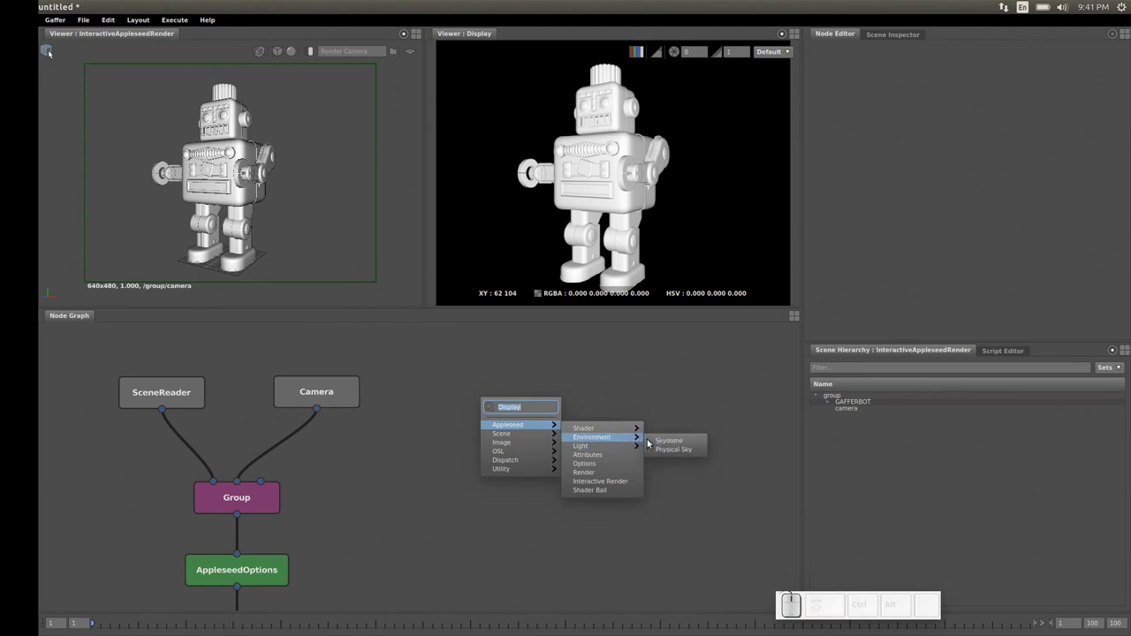
left_click(676, 450)
left_click_drag(491, 402, 250, 481)
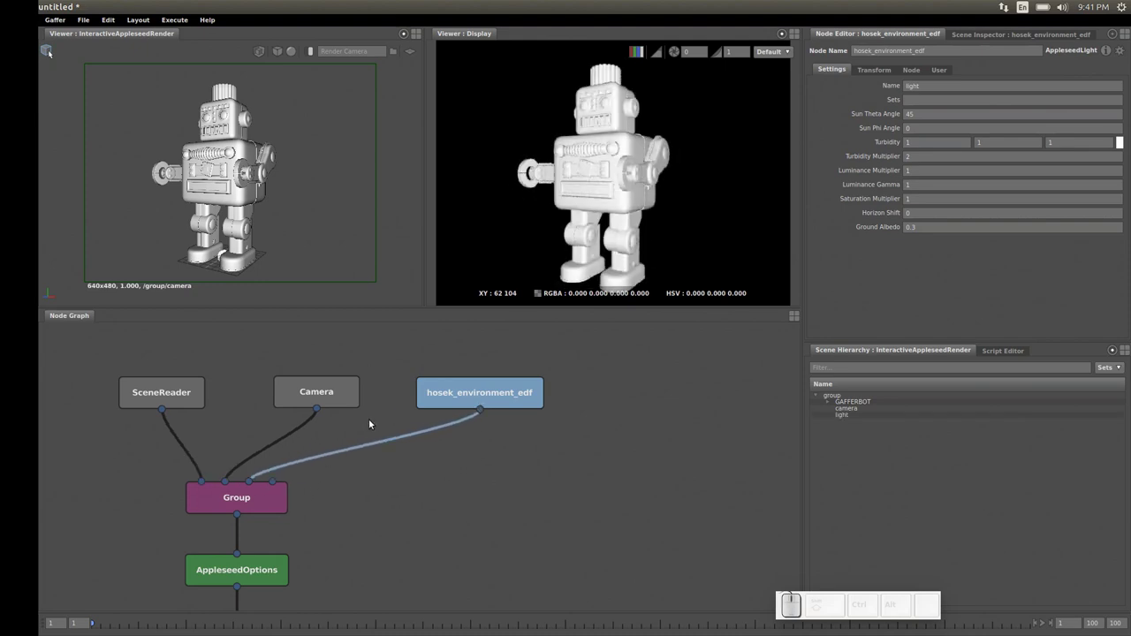
Set the sky light's Sun Phi Angle to 100 and its Luminance Multiplier to 2.5.
left_click(901, 129)
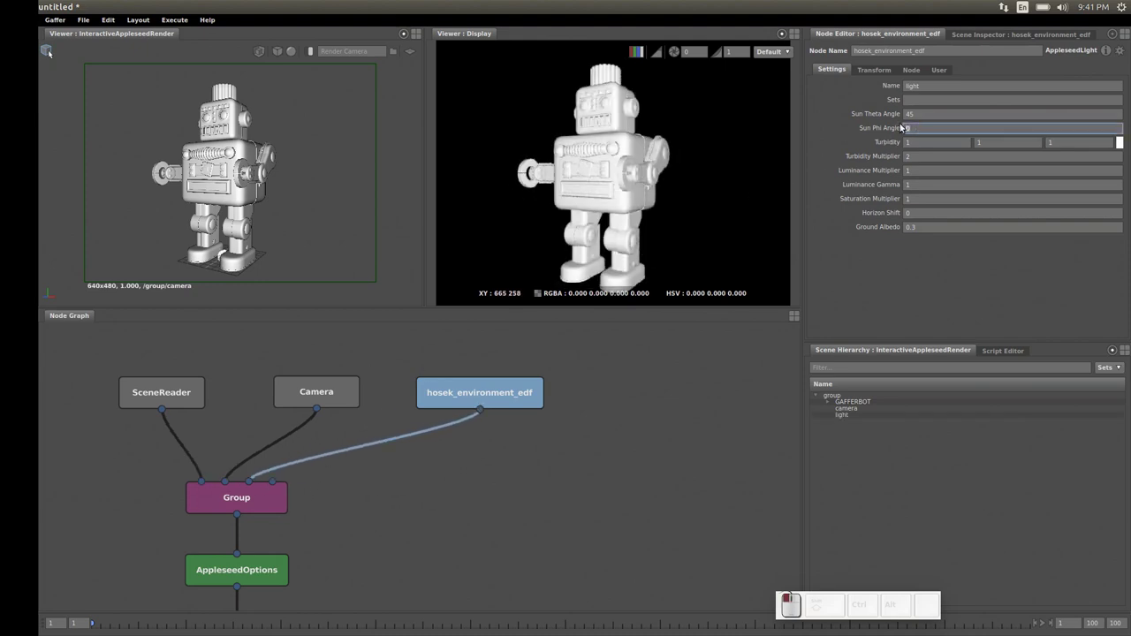
type("100")
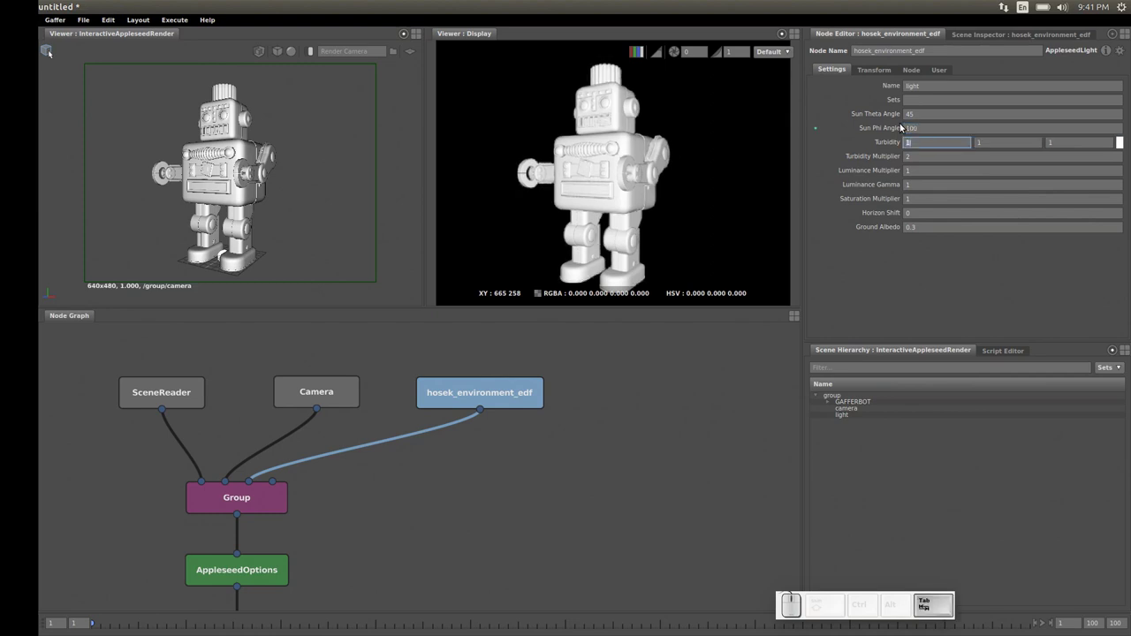
left_click(908, 169)
type("2.5")
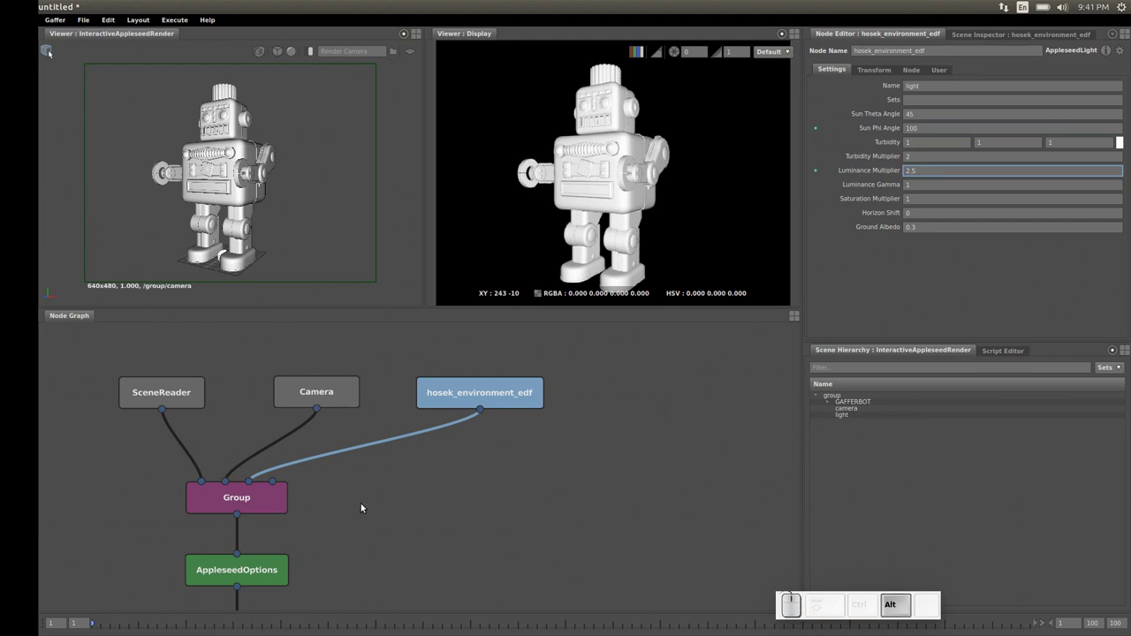
Set the AppleseedOptions node's Environment Light to /group/light, then deselect the node and frame the whole node graph.
left_click_drag(360, 503, 386, 446, "alt")
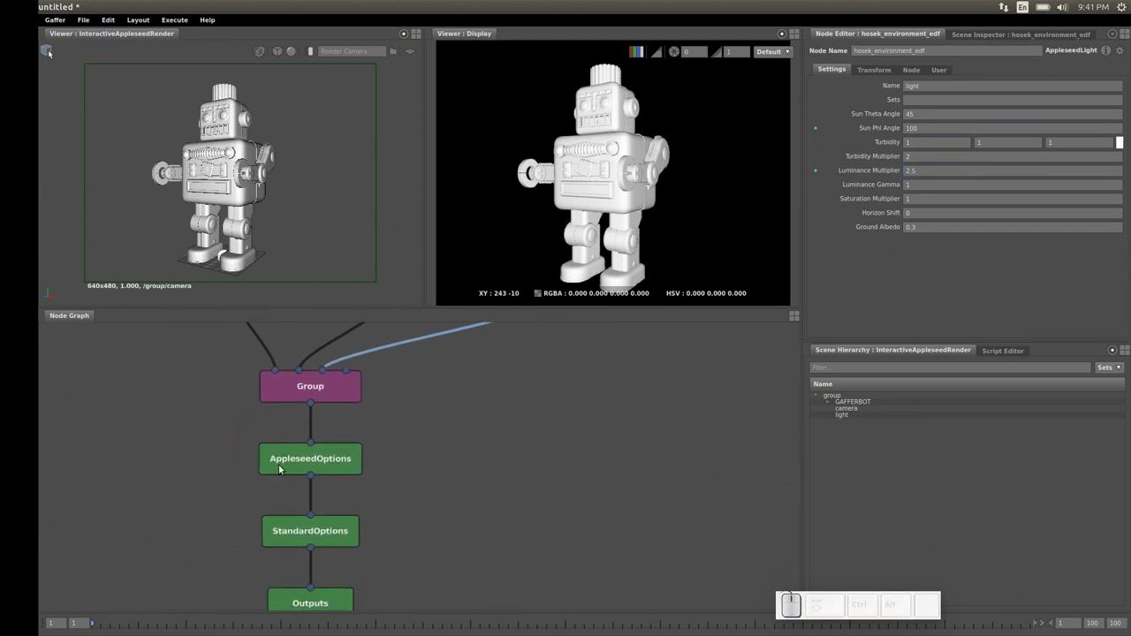
left_click(333, 460)
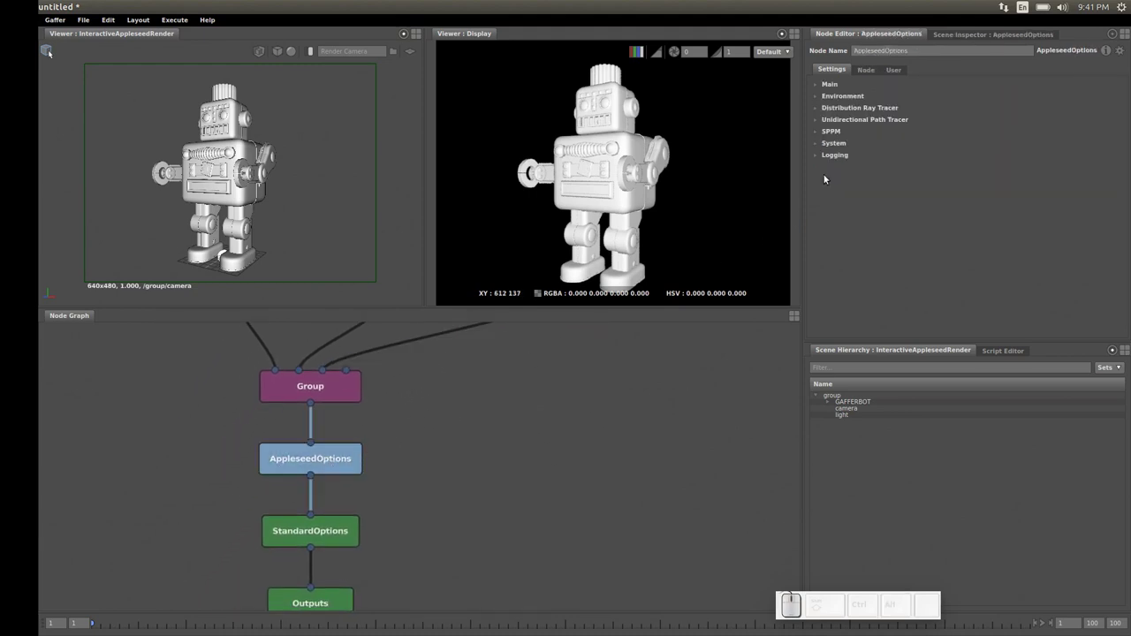
left_click(818, 98)
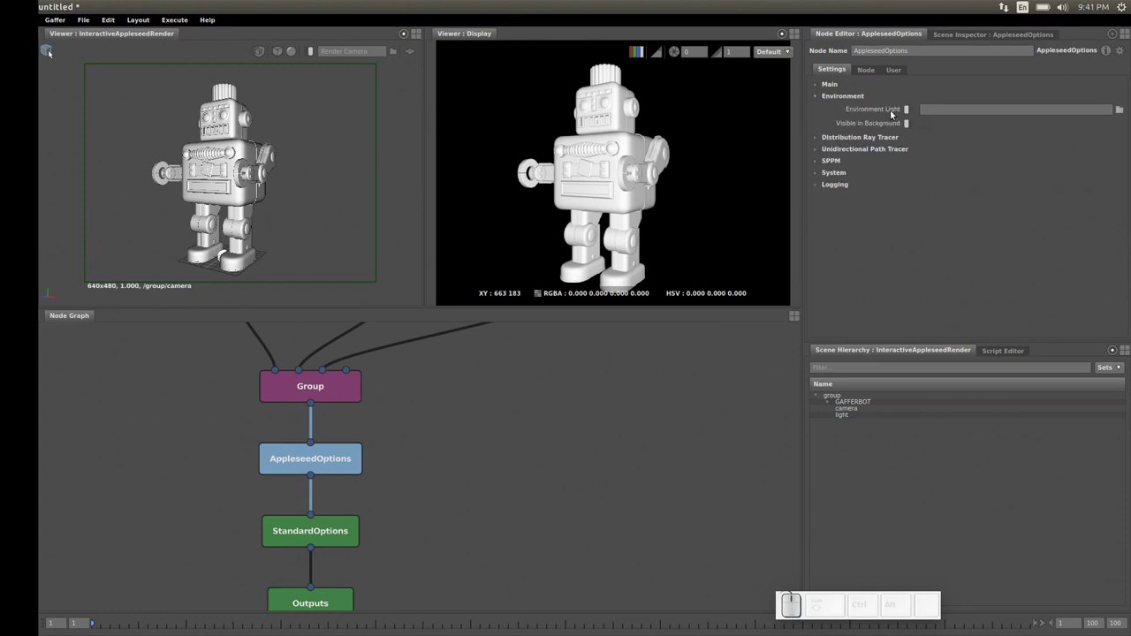
left_click(906, 109)
left_click(1118, 109)
left_click(402, 188)
left_click(428, 195)
left_click(672, 406)
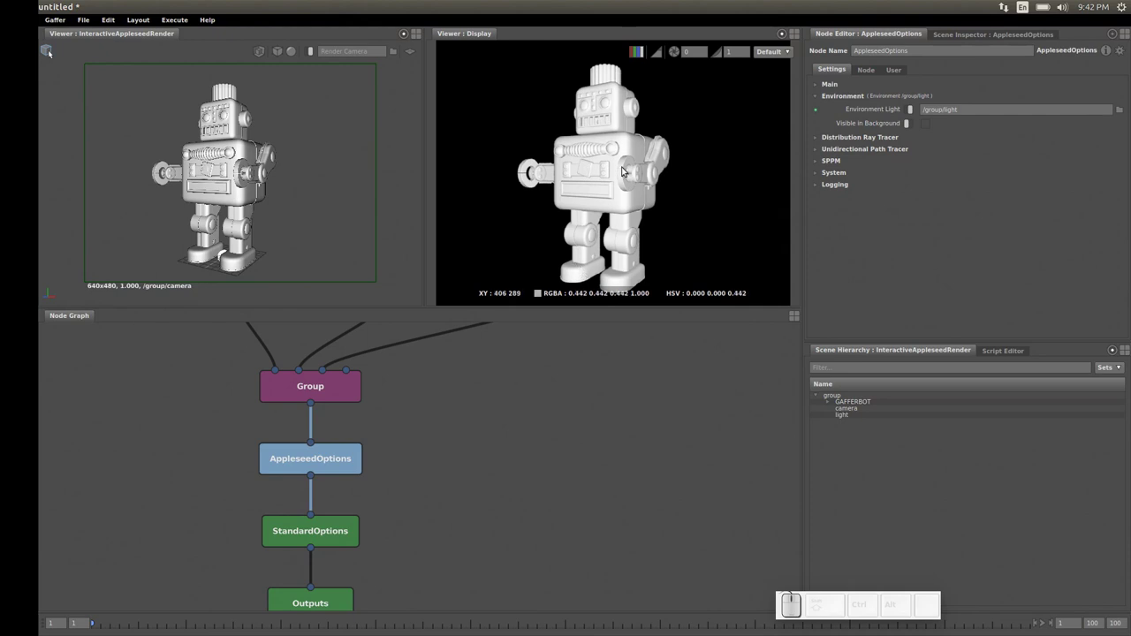
left_click(579, 390)
key("f")
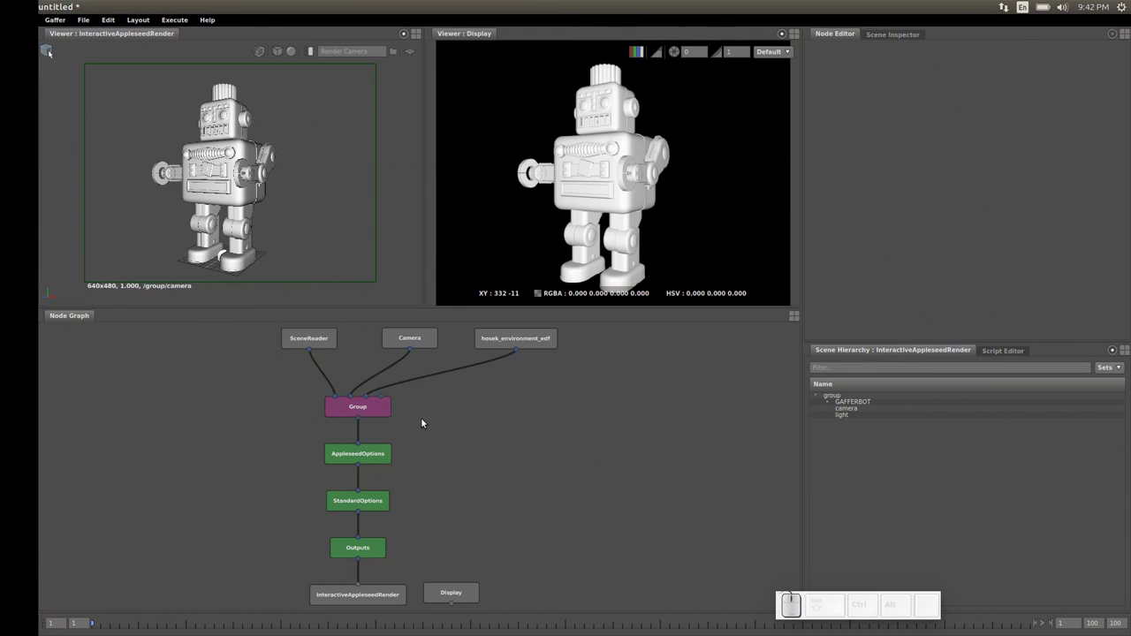
Select the Group node with all its upstream nodes and move them up, away from AppleseedOptions.
key("alt")
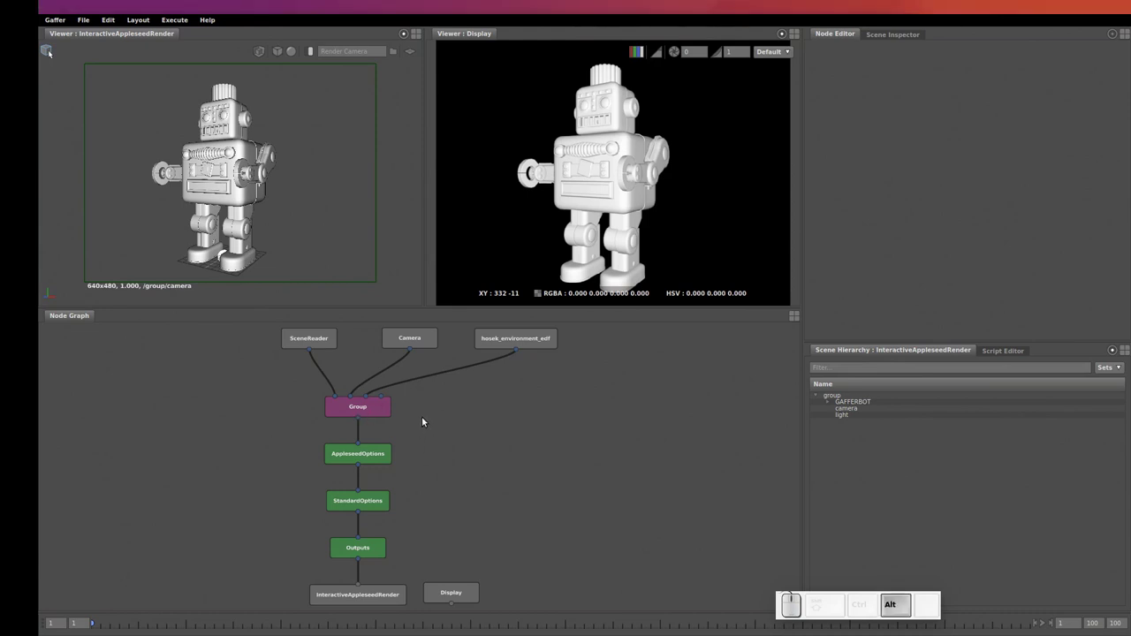
key("shift")
left_click(370, 406, "alt+shift")
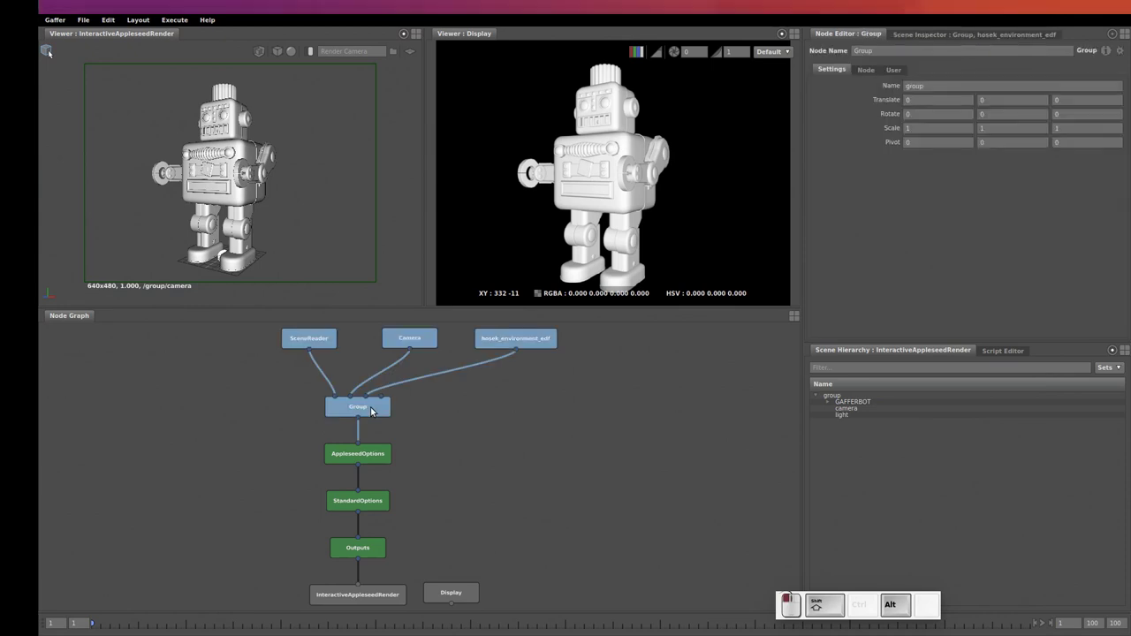
left_click_drag(371, 404, 369, 352)
Add a ShaderAssignment node and insert it into the connection between Group and AppleseedOptions.
left_click_drag(442, 432, 401, 434, "alt")
left_click(392, 452)
scroll(399, 444, "up", 2)
key("Tab")
type("shader")
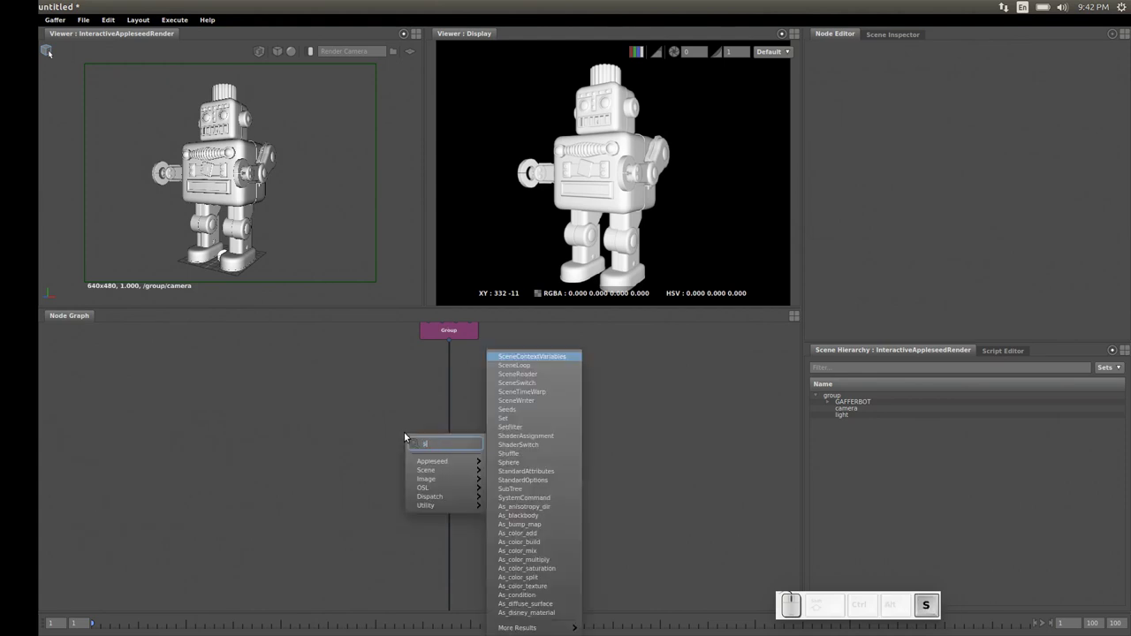
left_click(530, 444)
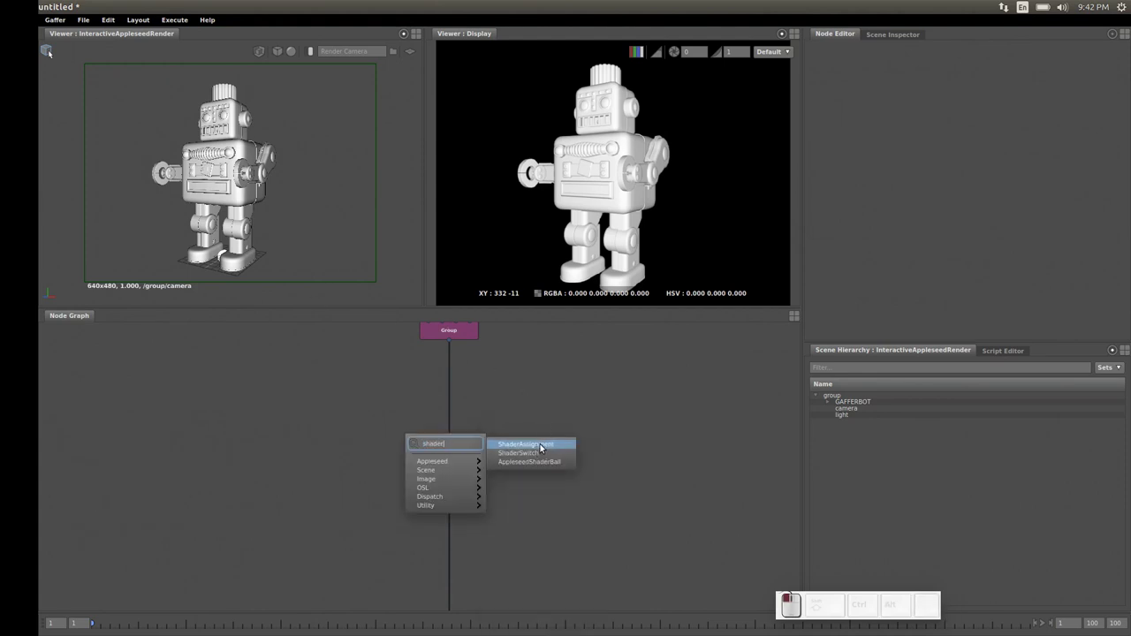
left_click_drag(424, 437, 453, 453)
Add an As_disney_material shader beside the ShaderAssignment node and connect its output to the assignment's shader input.
left_click_drag(322, 435, 349, 435, "alt")
key("Tab")
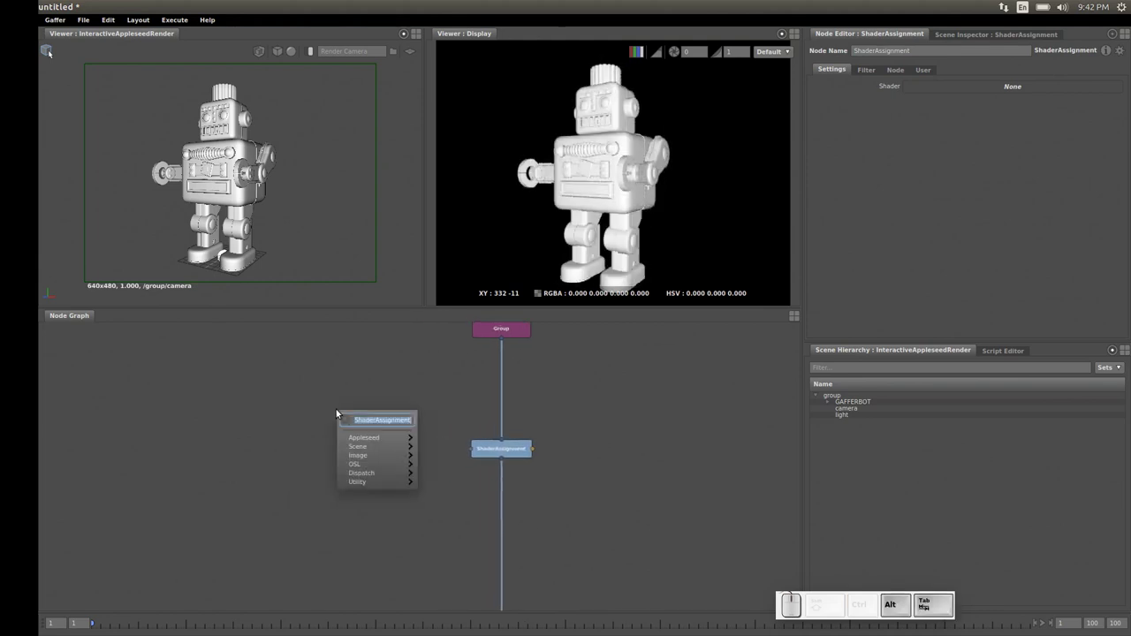
type("disn")
left_click(457, 438)
left_click_drag(355, 420, 471, 449)
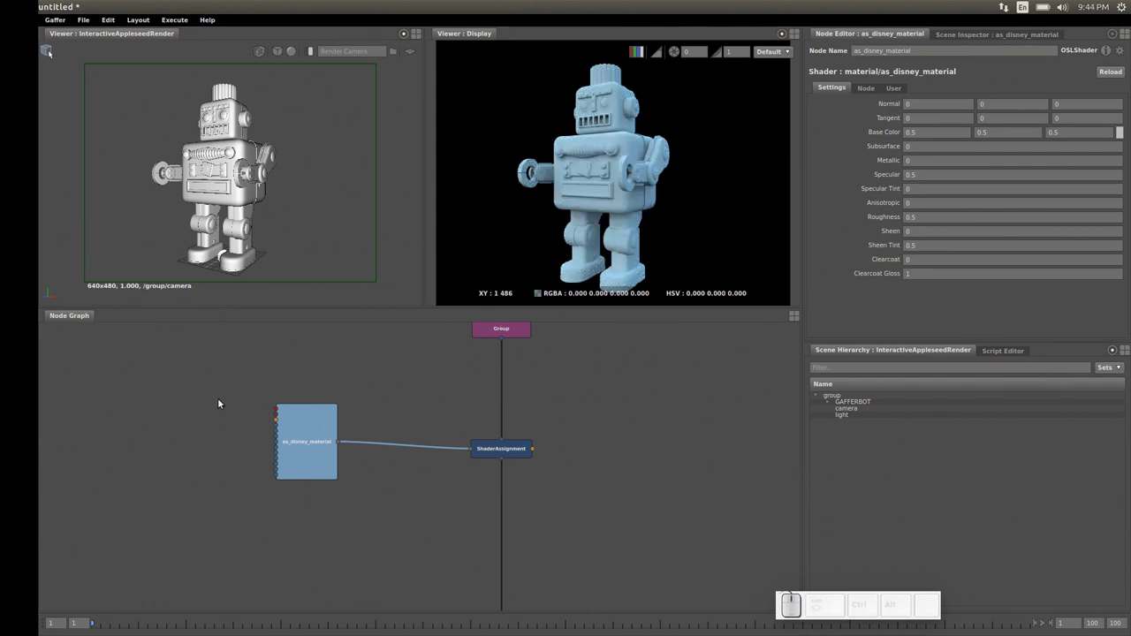
Add an Appleseed As_color_texture 2D texture shader and connect its color output to the disney material's Base Color input.
left_click_drag(204, 404, 511, 429, "alt")
left_click(279, 425)
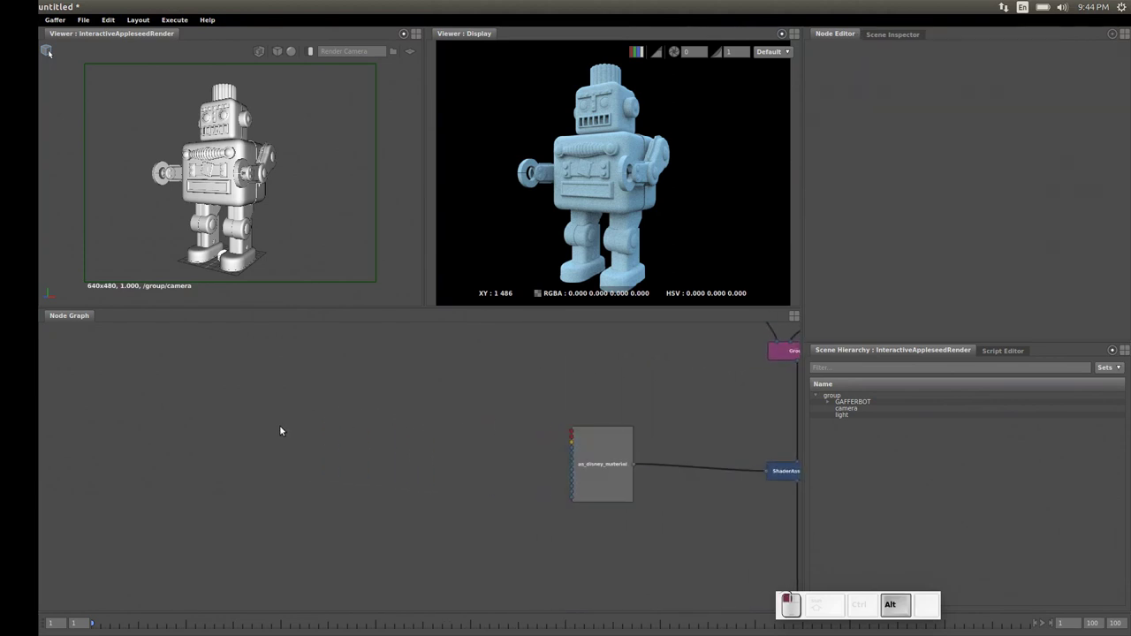
key("Tab")
mouse_move(323, 458)
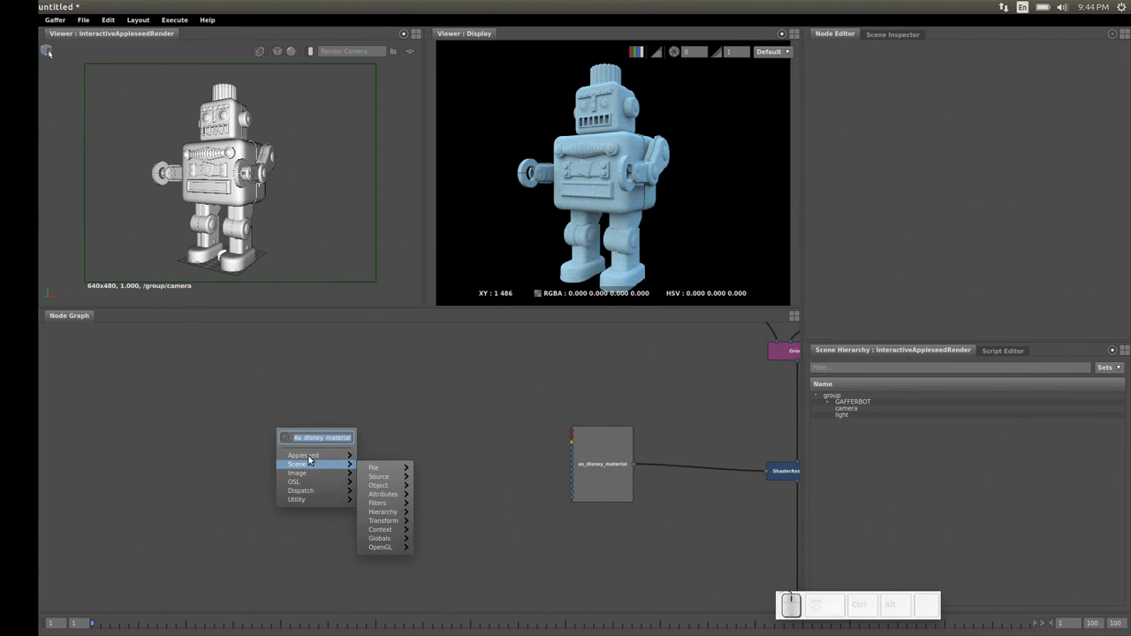
mouse_move(382, 459)
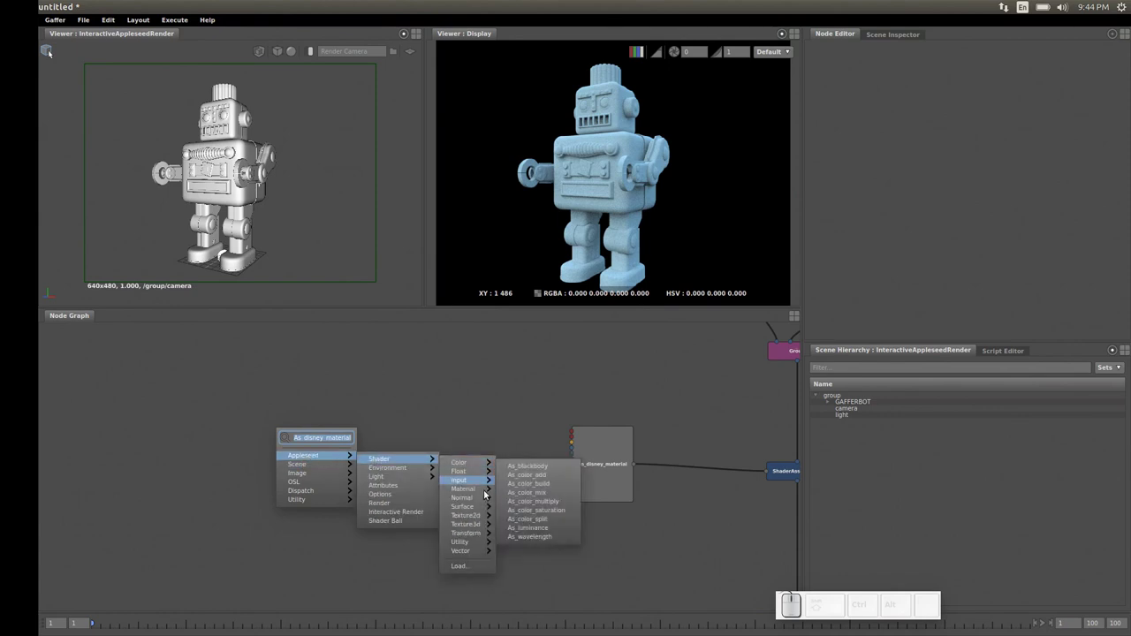
mouse_move(483, 518)
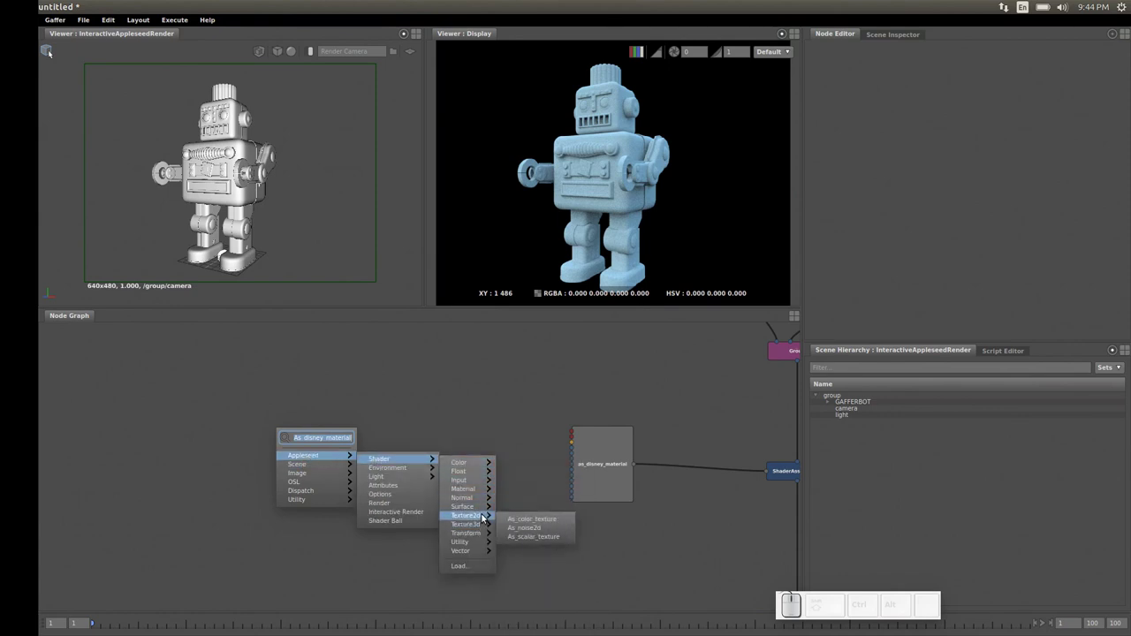
left_click(538, 524)
left_click_drag(291, 433, 571, 441)
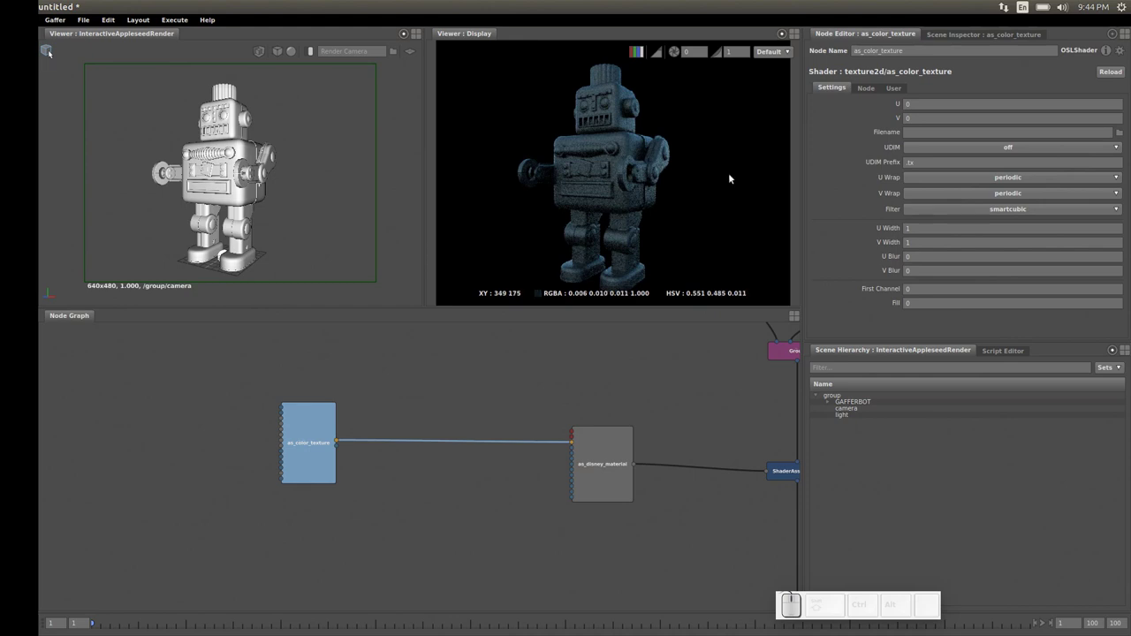
Set the color texture's Filename to ${GAFFER_ROOT}/resources/gafferBot/textures/base_COL/base_COL_ and its UDIM mode to mari, widening the settings area.
left_click_drag(801, 134, 789, 132)
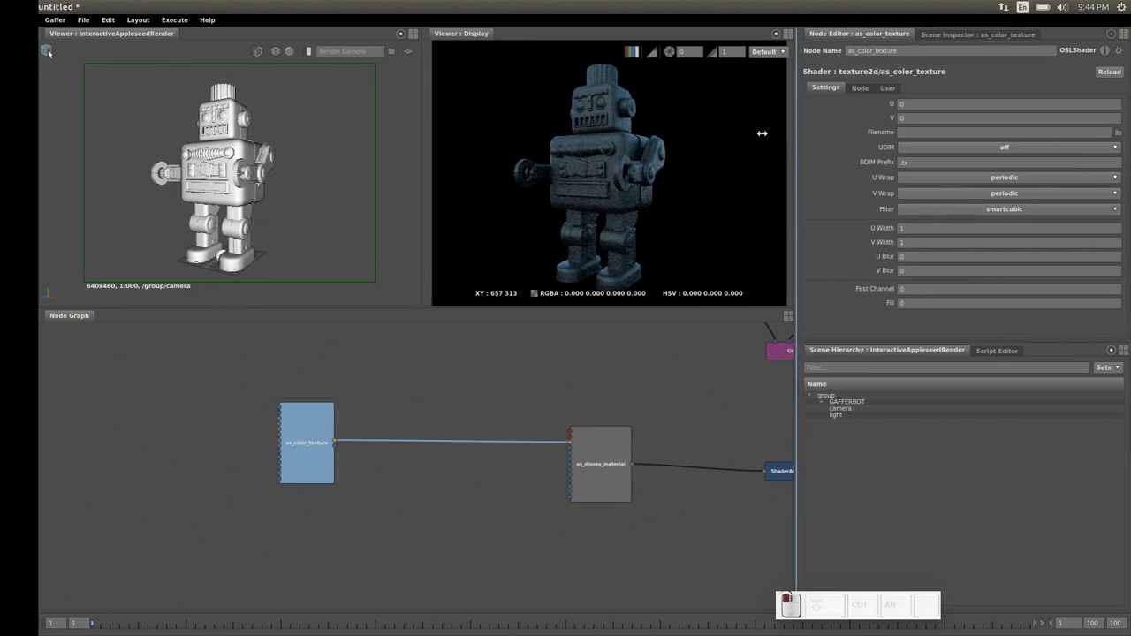
left_click(878, 131)
type("${GAFFER_ROOT}/resources/gafferBot/textures/base_COL/base_COL_")
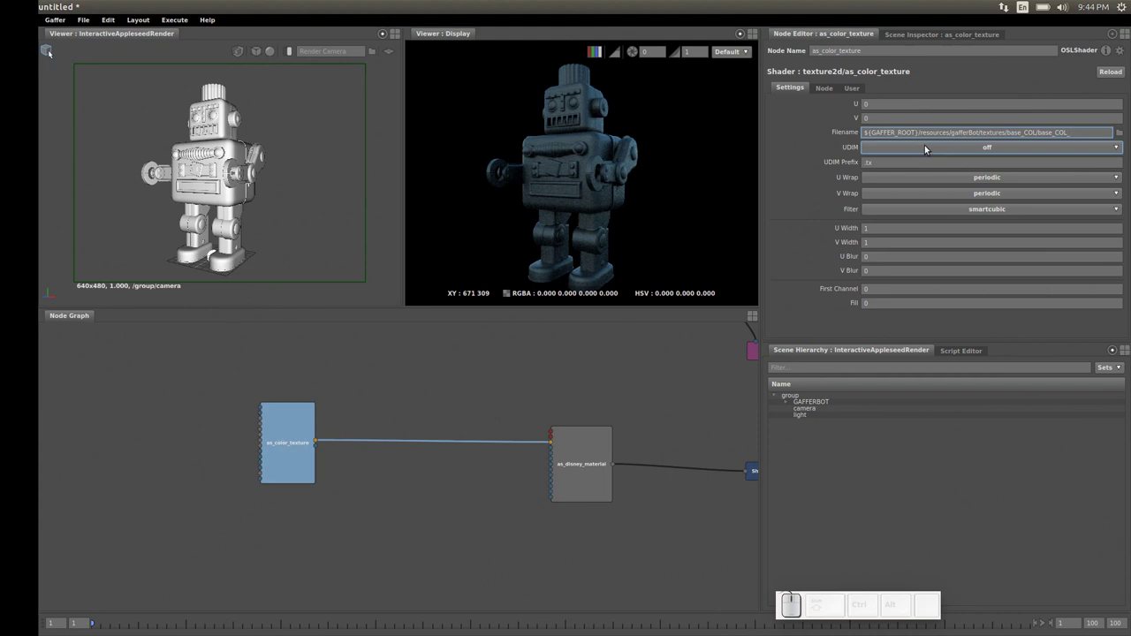
left_click(868, 147)
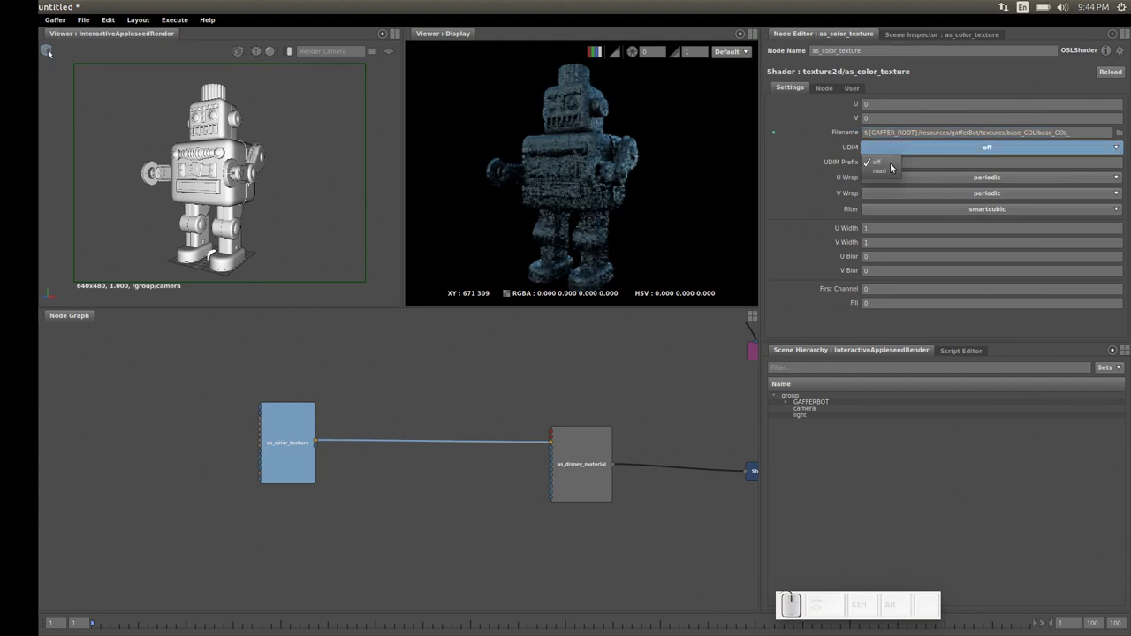
left_click(875, 163)
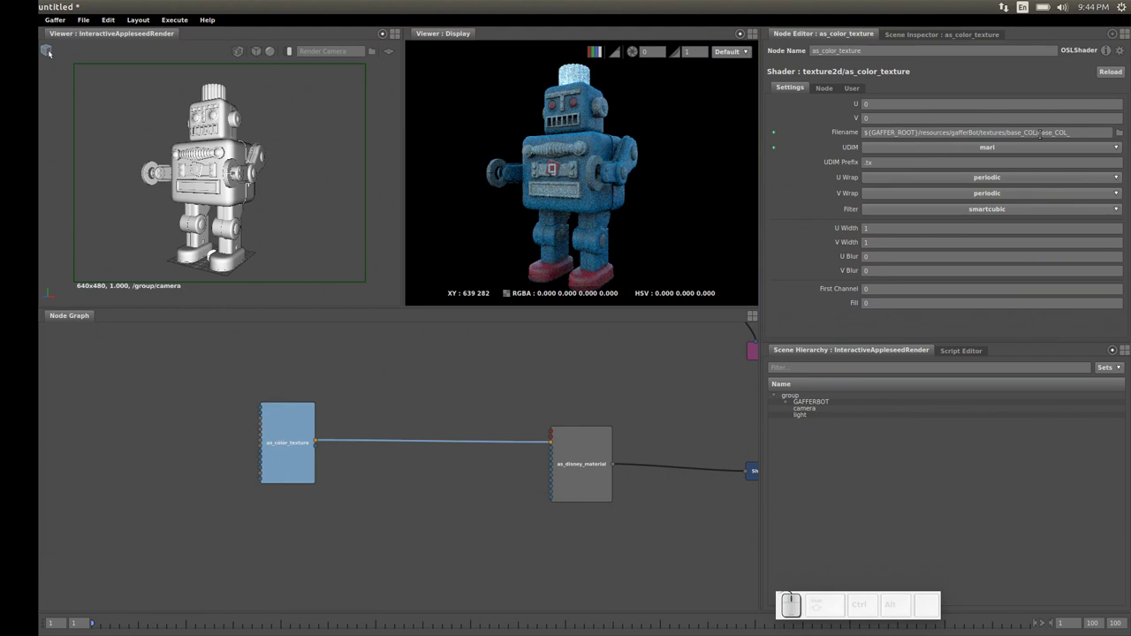
left_click_drag(1039, 133, 1064, 134)
left_click(1074, 133)
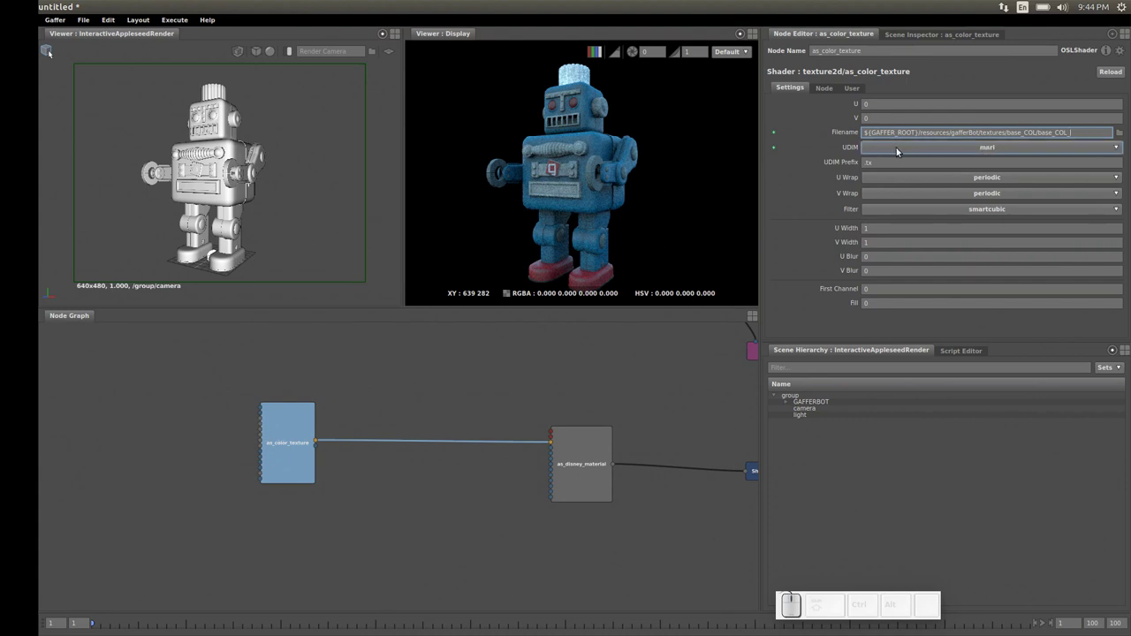
left_click(1072, 133)
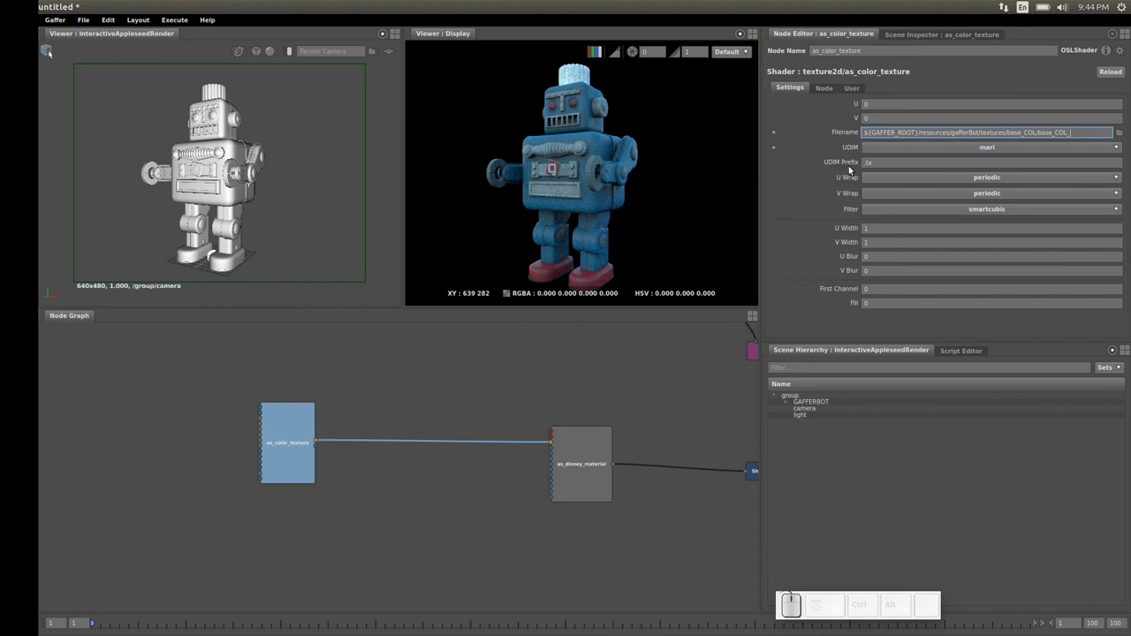
left_click(1041, 133)
Add a second ShaderAssignment node and insert it between the first ShaderAssignment and AppleseedOptions.
left_click_drag(645, 376, 417, 370, "alt")
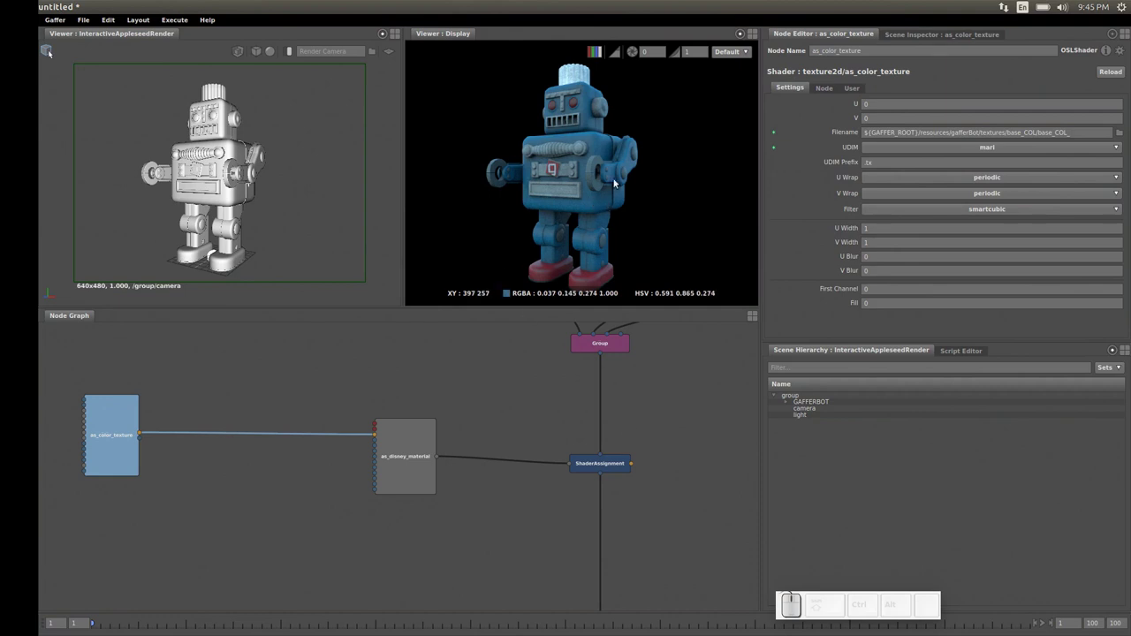
left_click_drag(638, 530, 596, 404, "alt")
left_click(533, 434, "alt")
key("Tab")
type("shad")
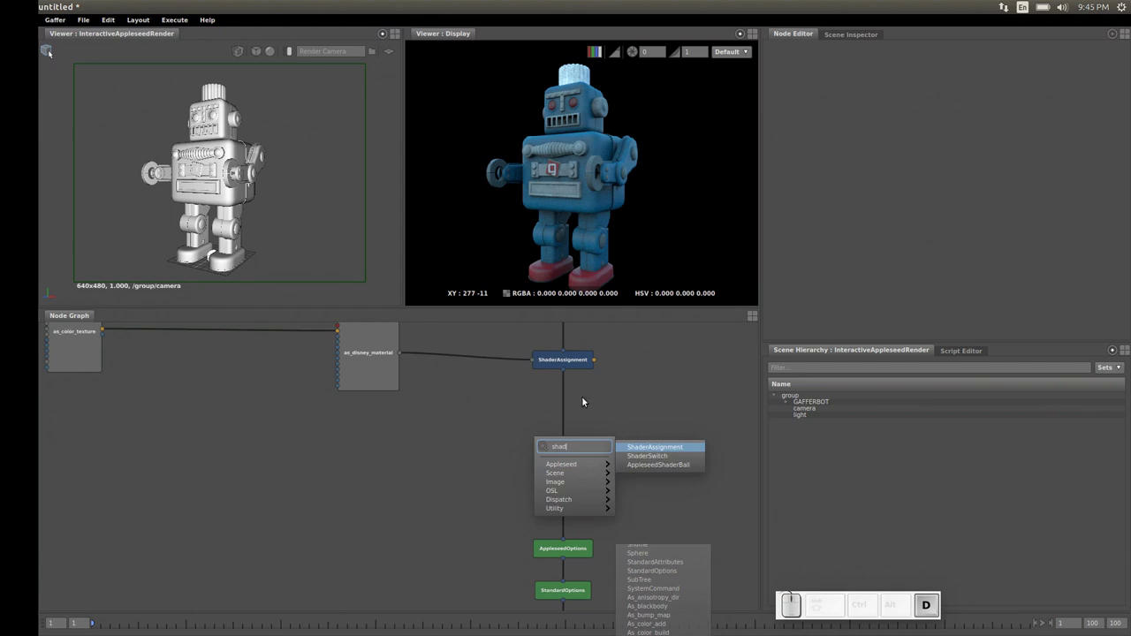
left_click(656, 446)
left_click_drag(542, 438, 569, 446)
Add a second As_disney_material shader, connect it to ShaderAssignment1's shader input and align it with that node.
mouse_move(456, 435)
left_mouse_down("alt")
mouse_move(468, 444)
mouse_move(473, 433)
left_mouse_up("alt")
left_click(473, 433)
type("disney")
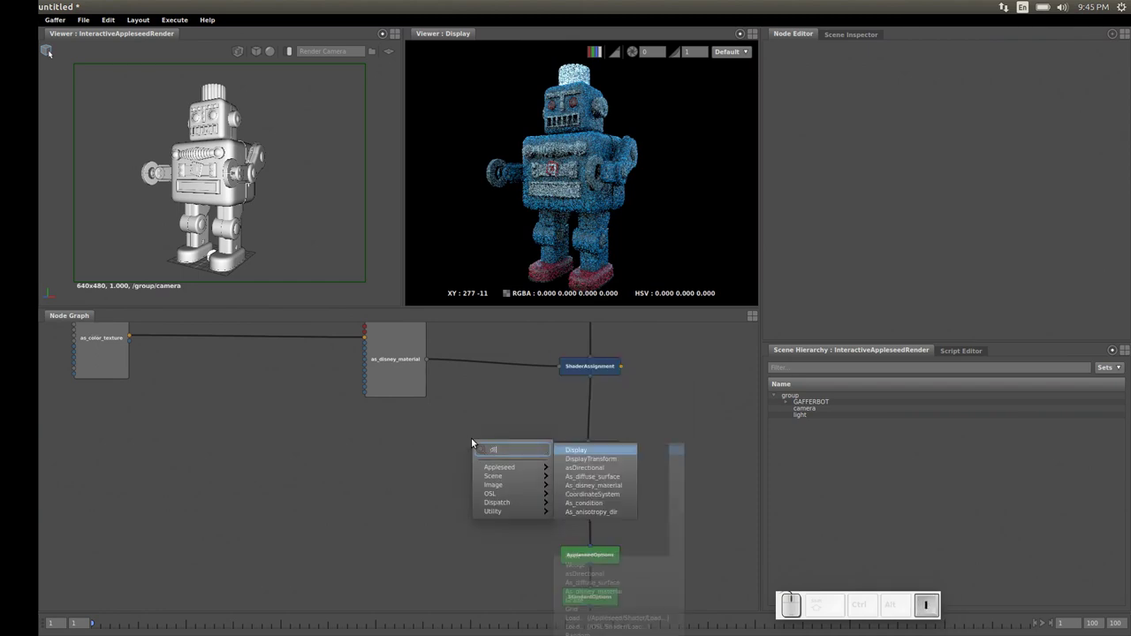
left_click(591, 469)
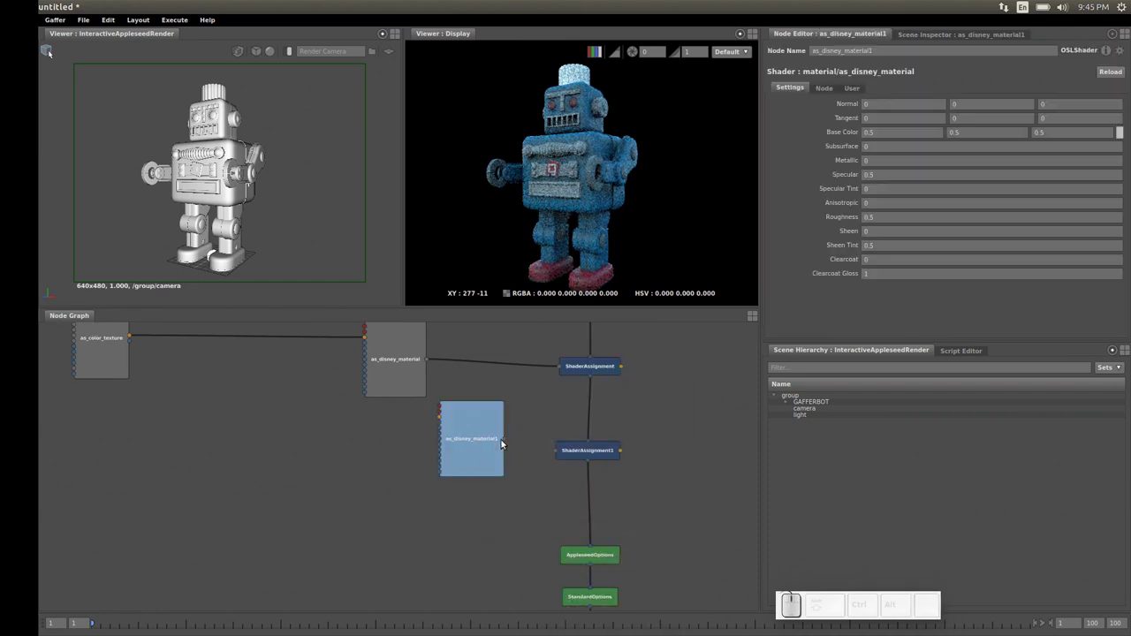
left_click_drag(543, 452, 556, 450)
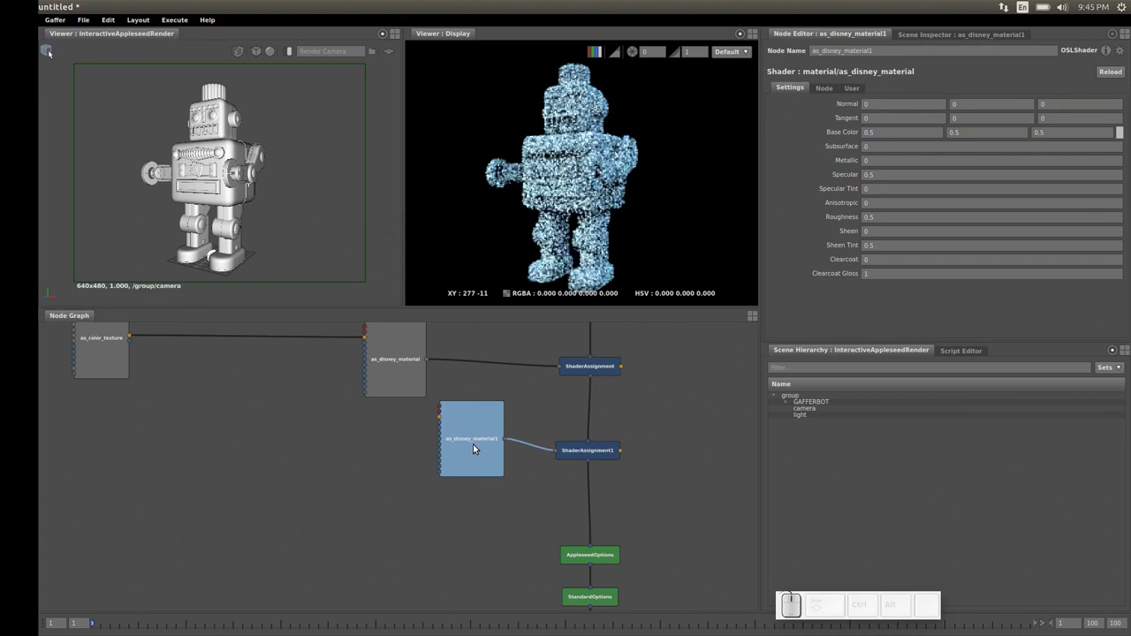
left_click_drag(476, 443, 455, 452)
Set the second disney material's Metallic to 0.8, Specular to 0.3 and Roughness to 0.2.
left_click(866, 160)
type("0.8")
key("Tab")
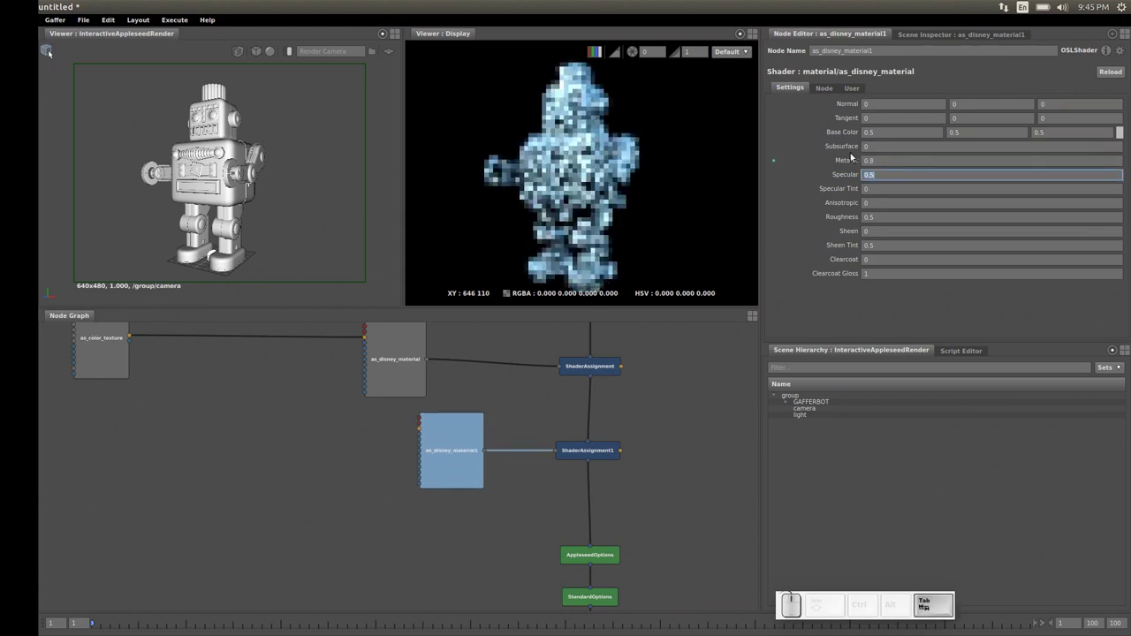
type("0.3")
key("Tab")
key("Tab")
key("Tab")
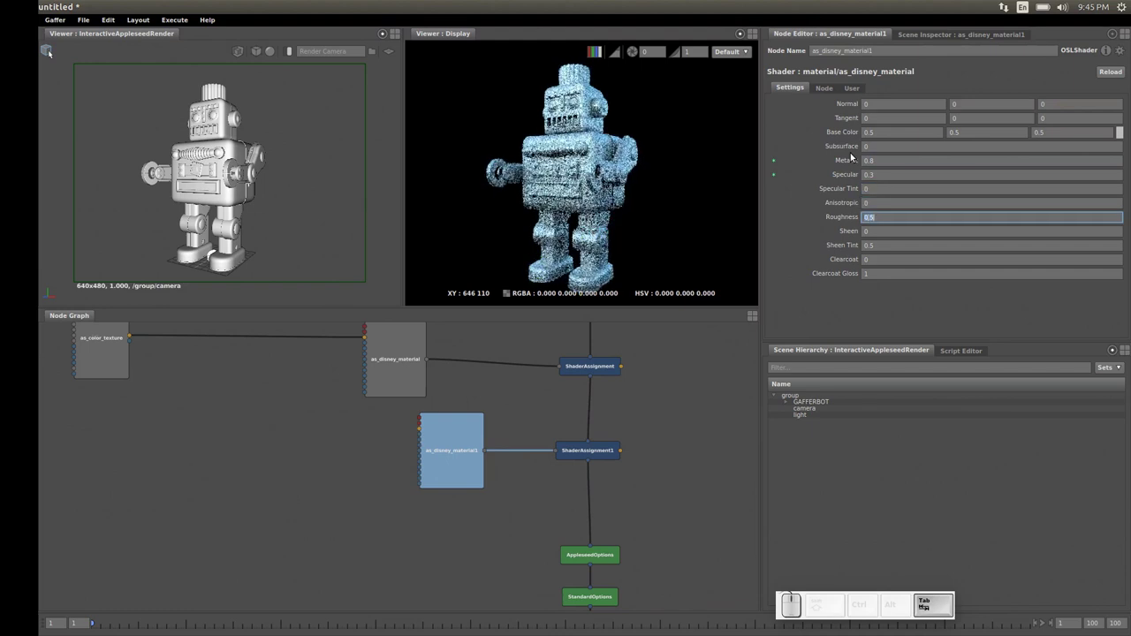
type("2")
key("Return")
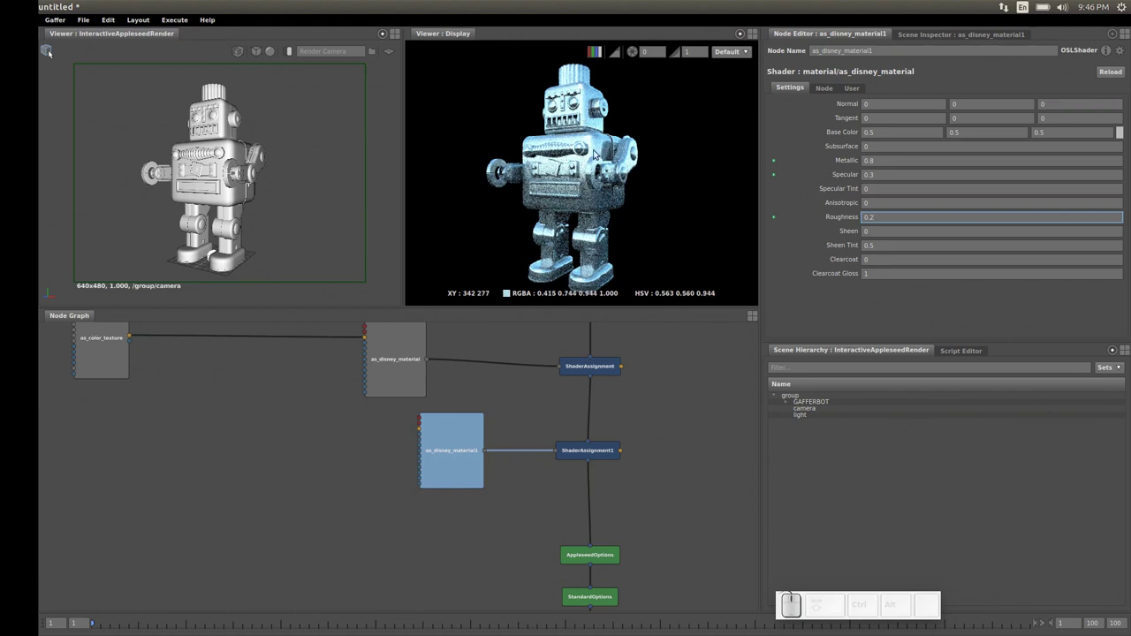
Expand the whole GAFFERBOT hierarchy and filter the scene locations by "ear".
left_click_drag(596, 155, 565, 192, "alt")
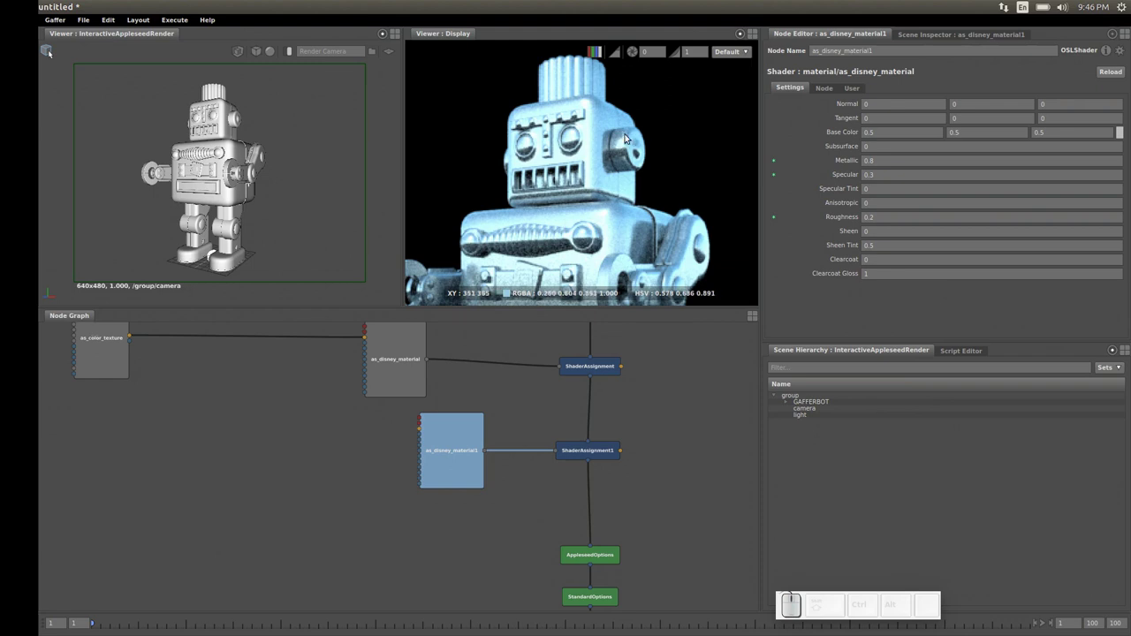
left_click_drag(626, 139, 607, 177, "alt")
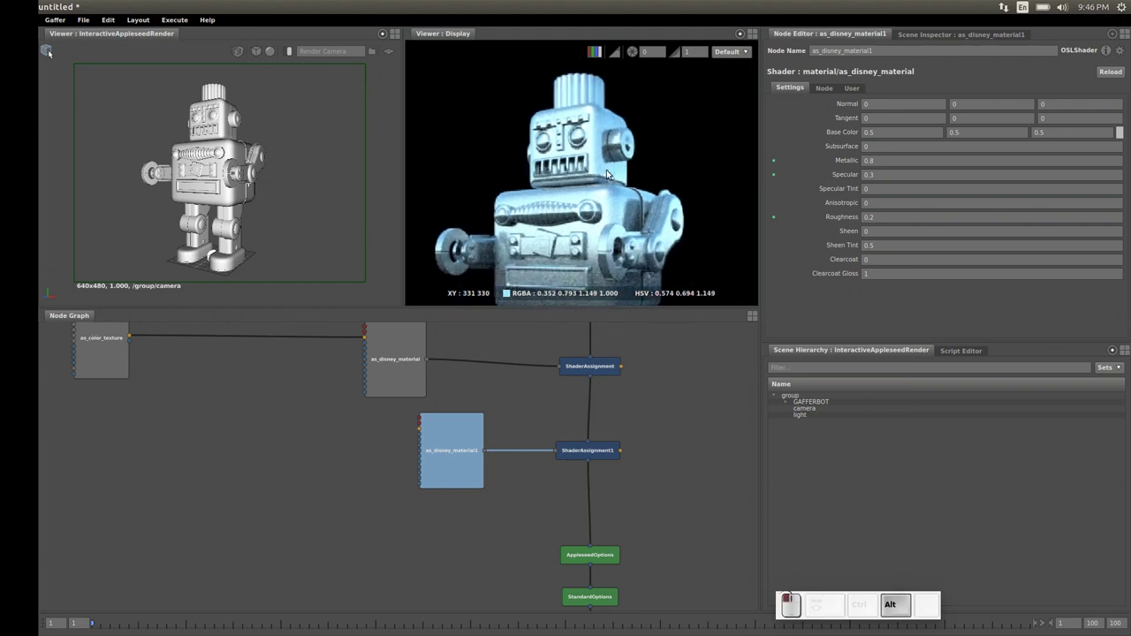
left_click(786, 406, "shift")
left_click_drag(1118, 399, 1117, 469)
left_click(812, 366)
type("ea")
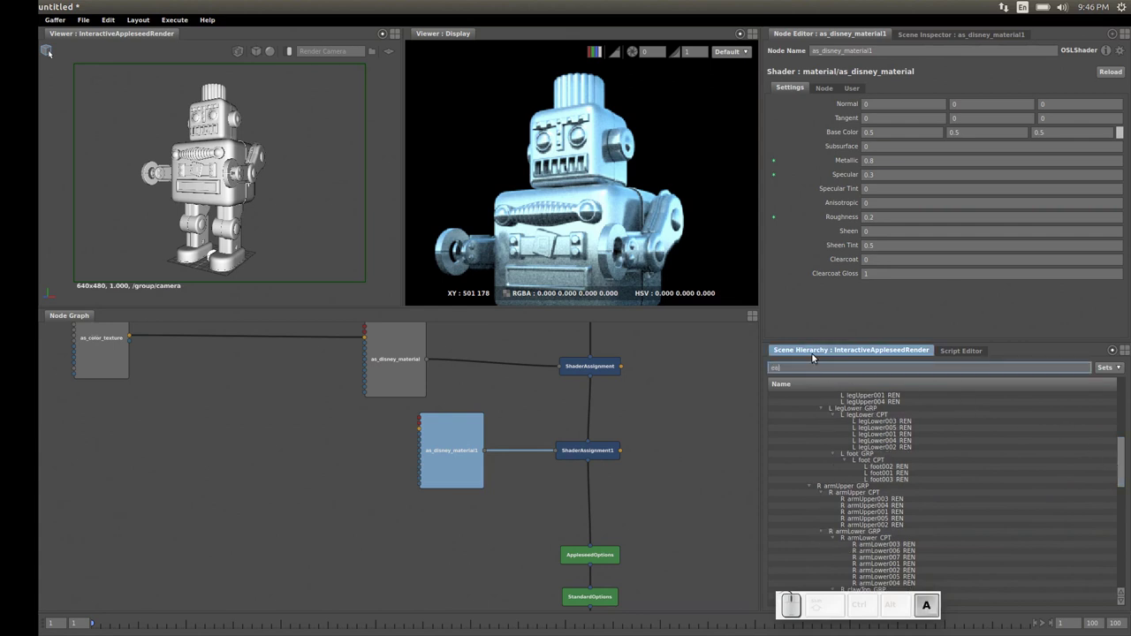
type("r")
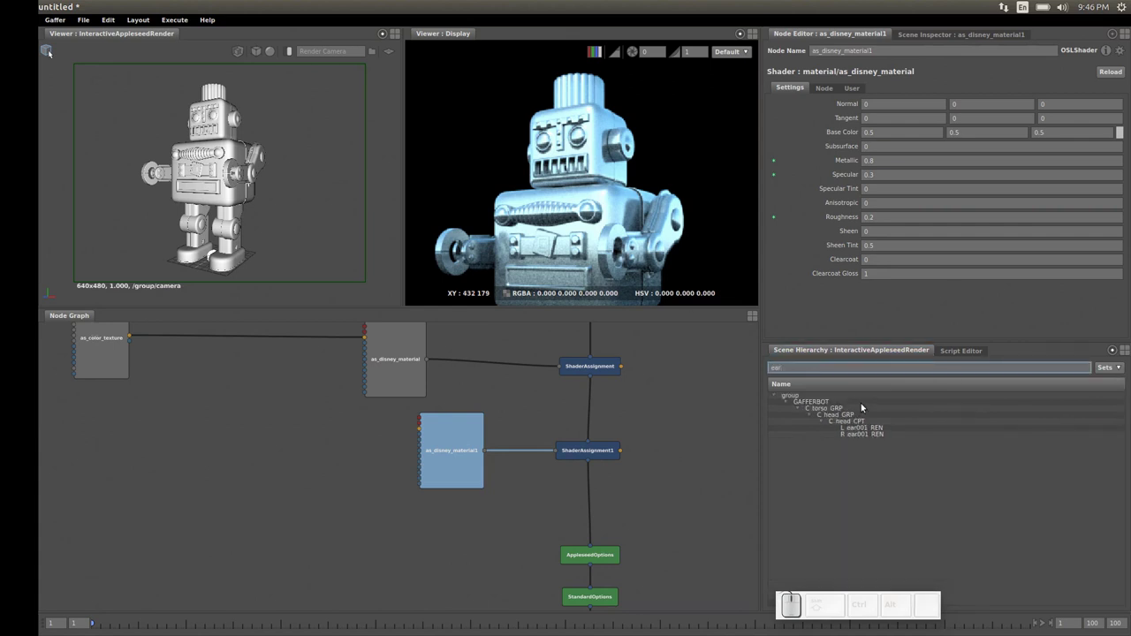
Restrict ShaderAssignment1 to L_ear001_REN by assigning that location to it, and reposition the resulting PathFilter node.
left_click(871, 429)
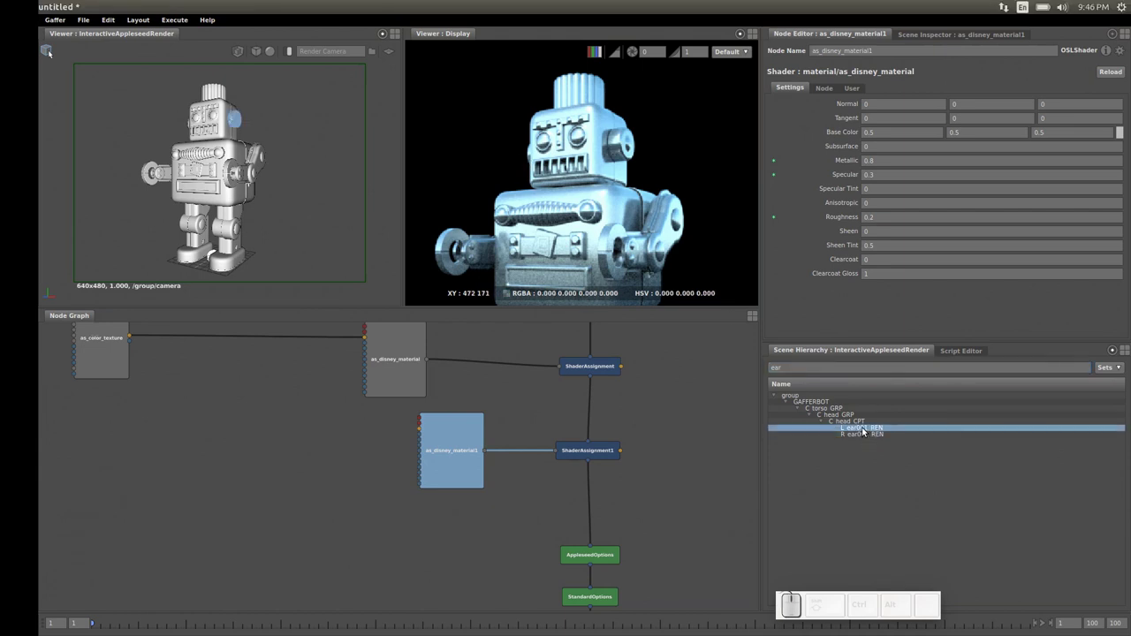
left_click_drag(872, 430, 853, 427)
left_click_drag(649, 427, 604, 453)
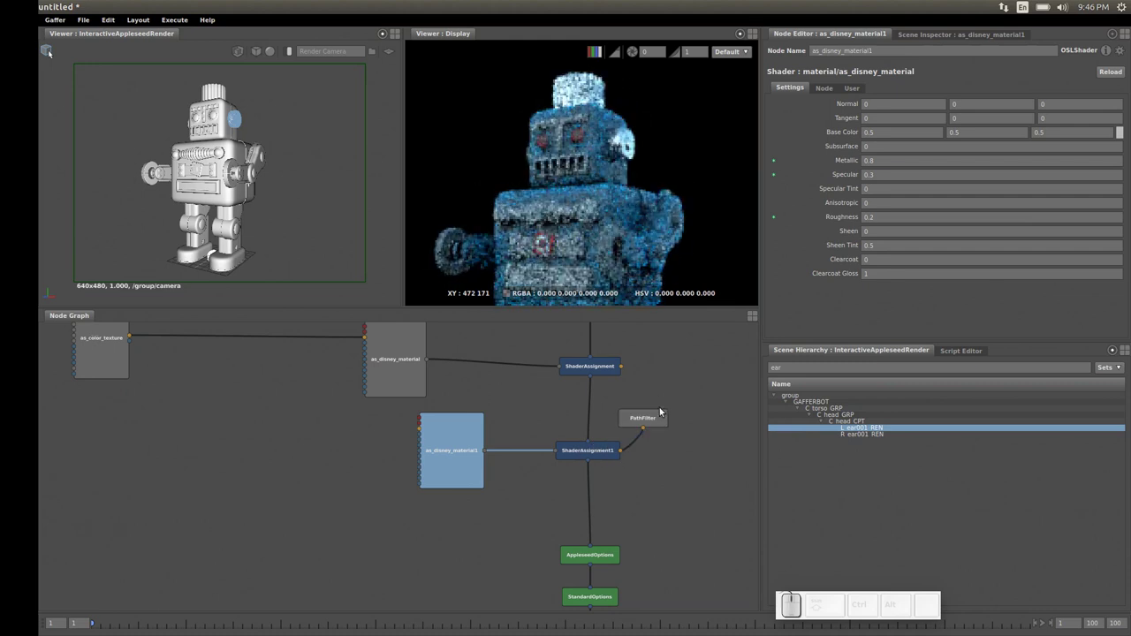
right_click_drag(703, 387, 616, 397, "alt")
left_click_drag(606, 431, 634, 415)
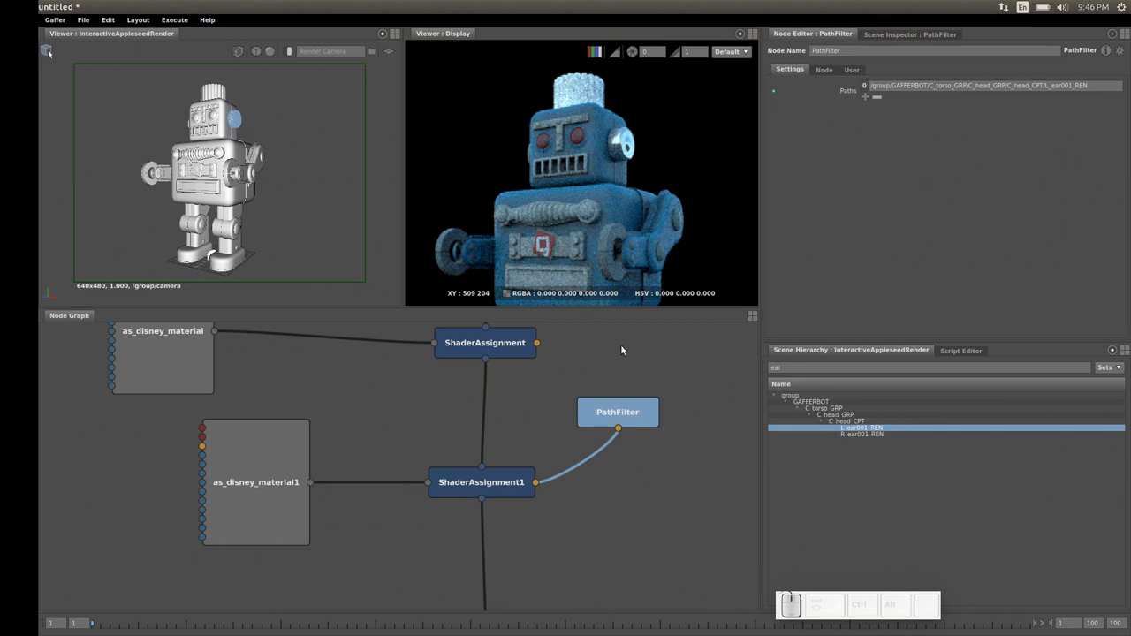
Add the R_ear001_REN location to ShaderAssignment1's filter and select its entry in the path list.
mouse_move(587, 137)
right_mouse_down("alt")
mouse_move(610, 130)
mouse_move(597, 150)
right_mouse_up("alt")
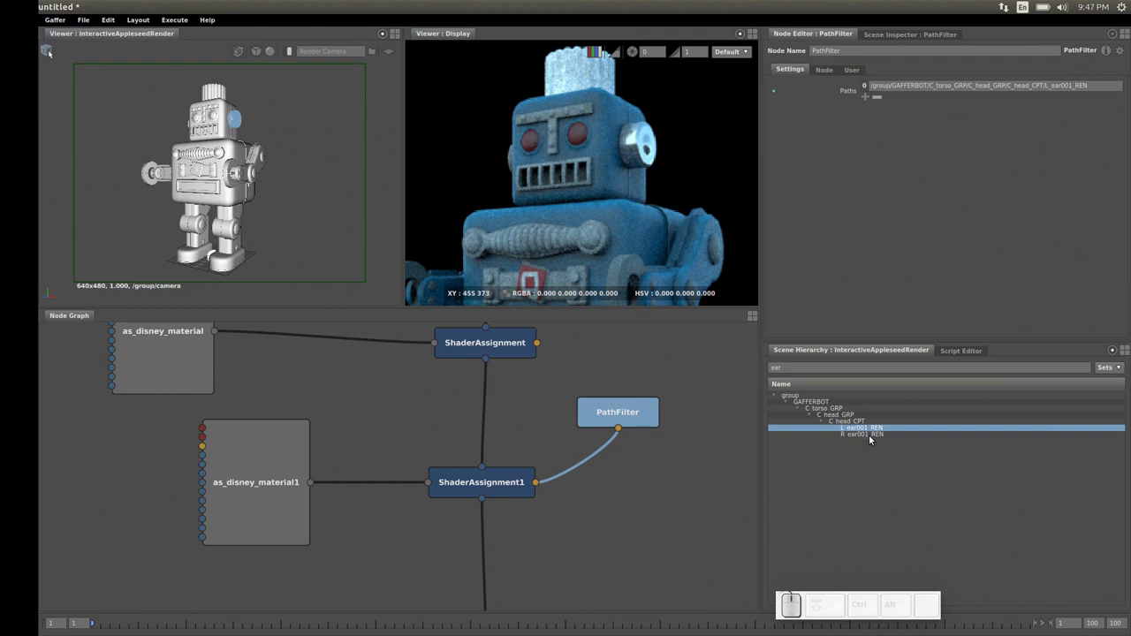
left_click_drag(871, 433, 510, 483)
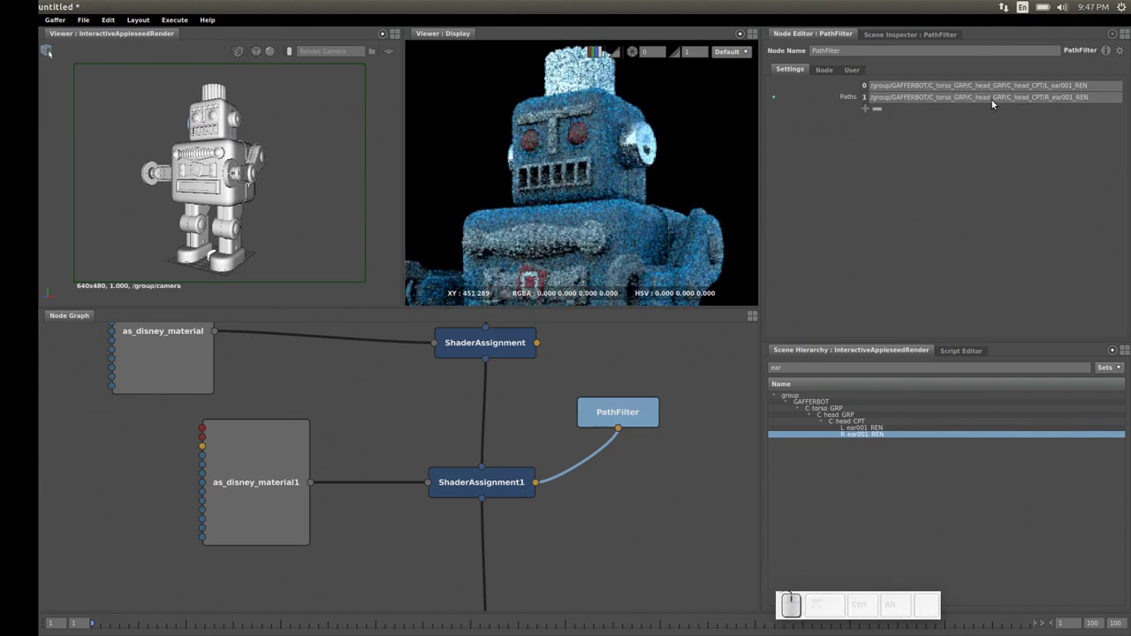
left_click(940, 97)
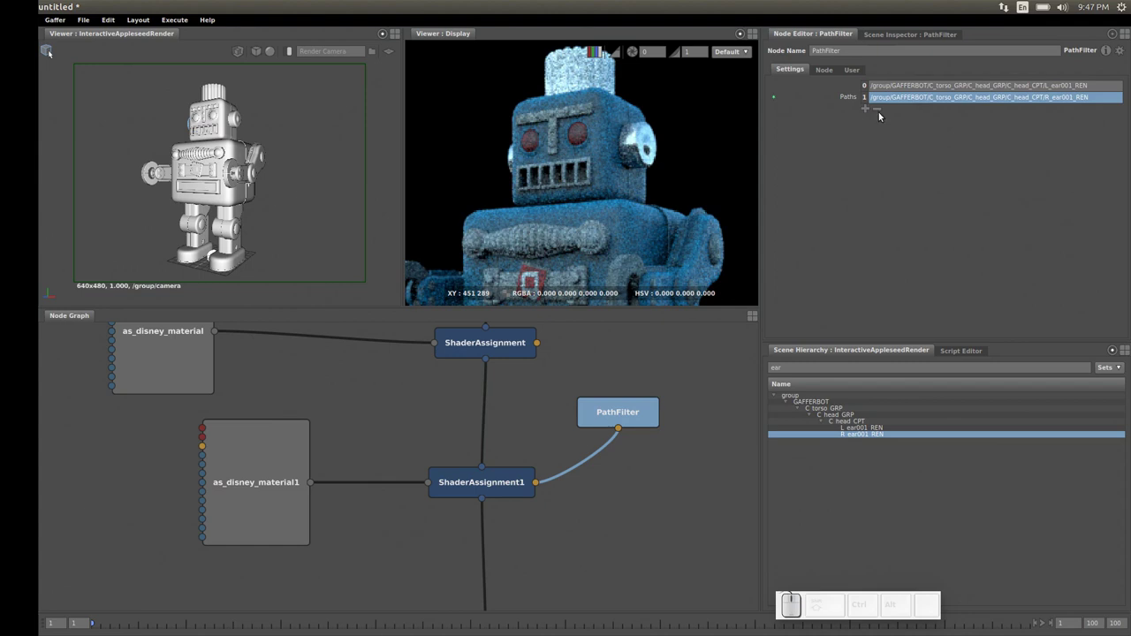
Remove the R_ear001_REN path from the filter and replace the L in the remaining path with a wildcard, giving *_ear001_REN.
left_click(877, 109)
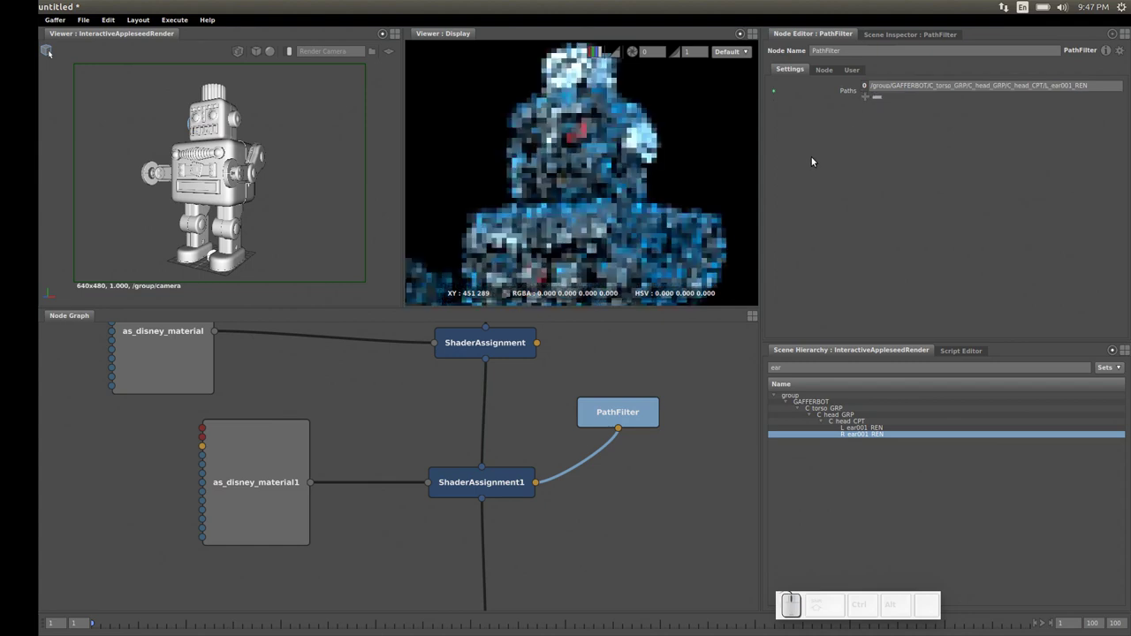
left_click(1045, 86)
left_click(1047, 88)
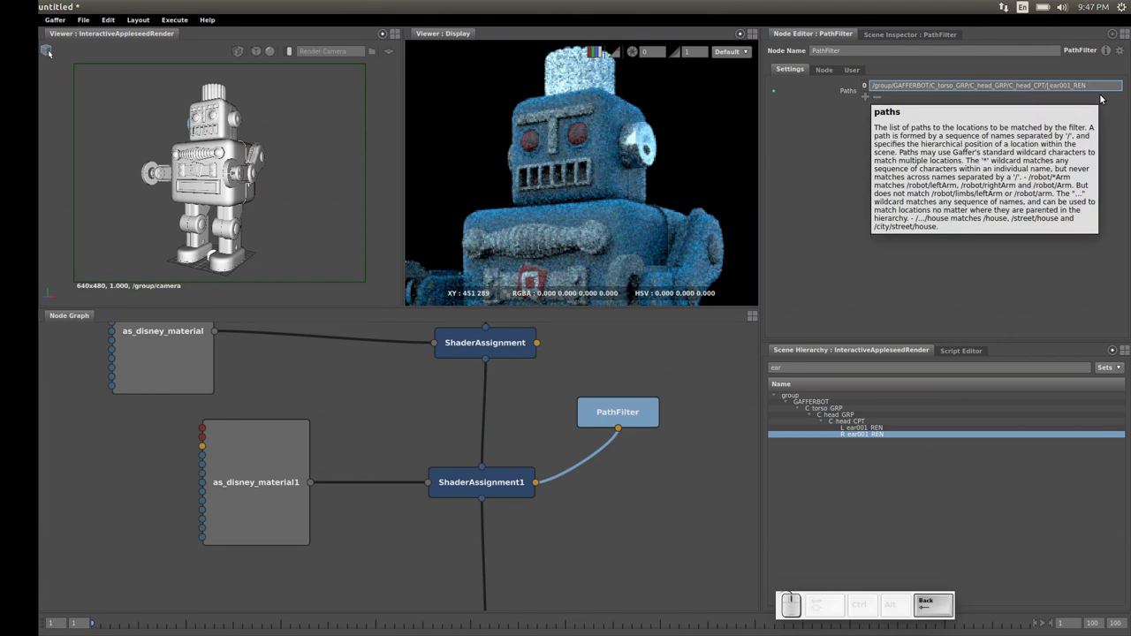
key("BackSpace")
type("*")
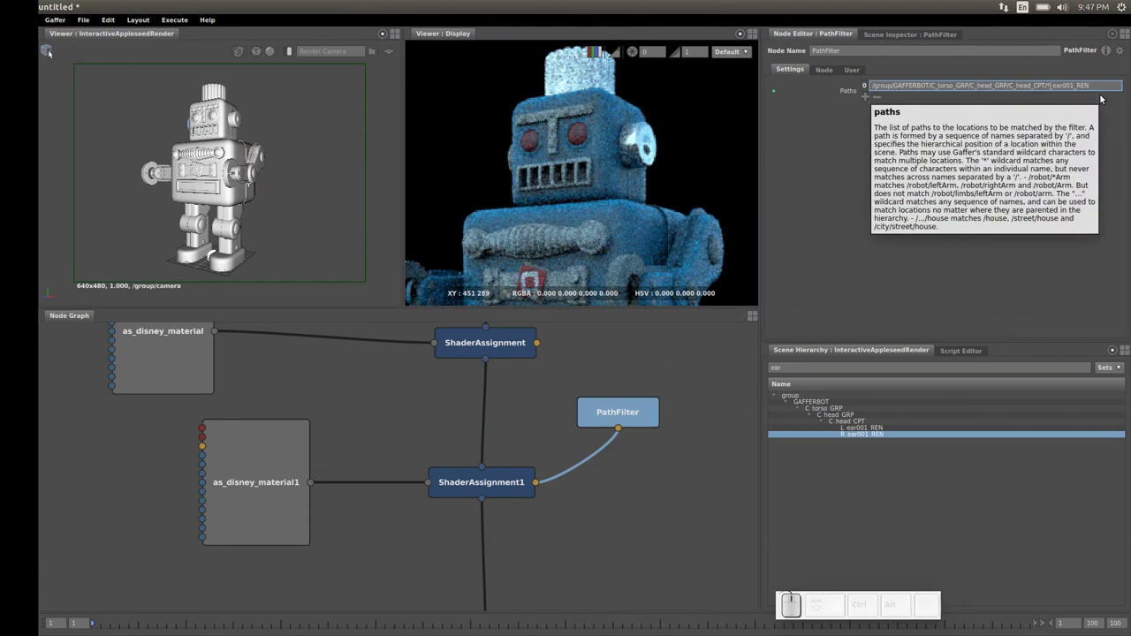
key("Return")
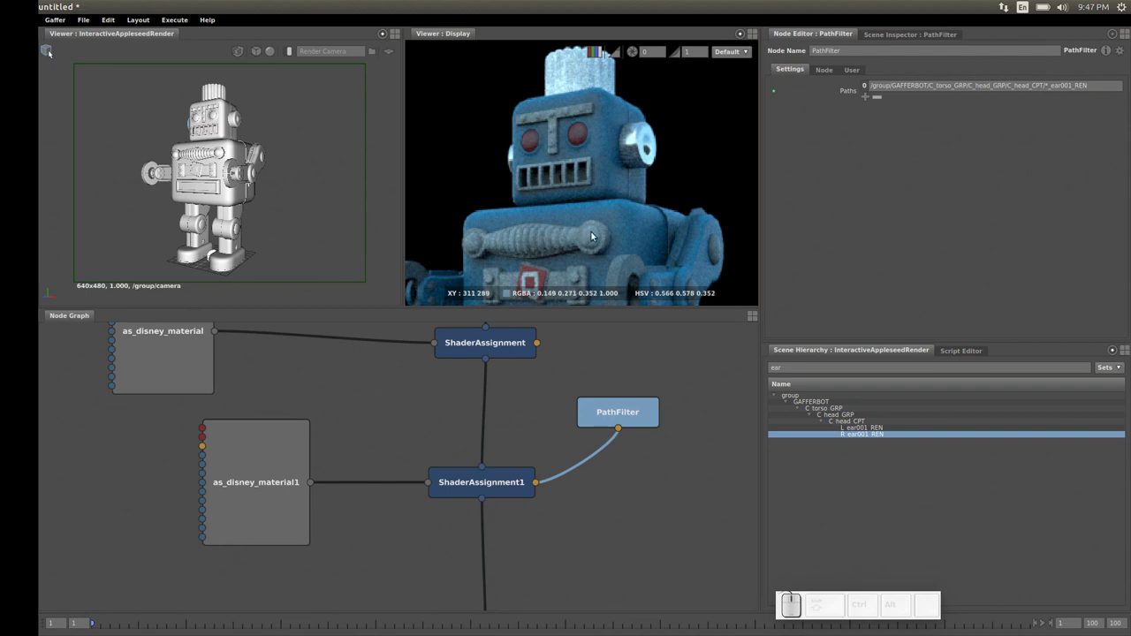
Stop looking through the render camera in the scene viewer and frame the robot's torso from the front.
right_click_drag(620, 230, 539, 190, "alt")
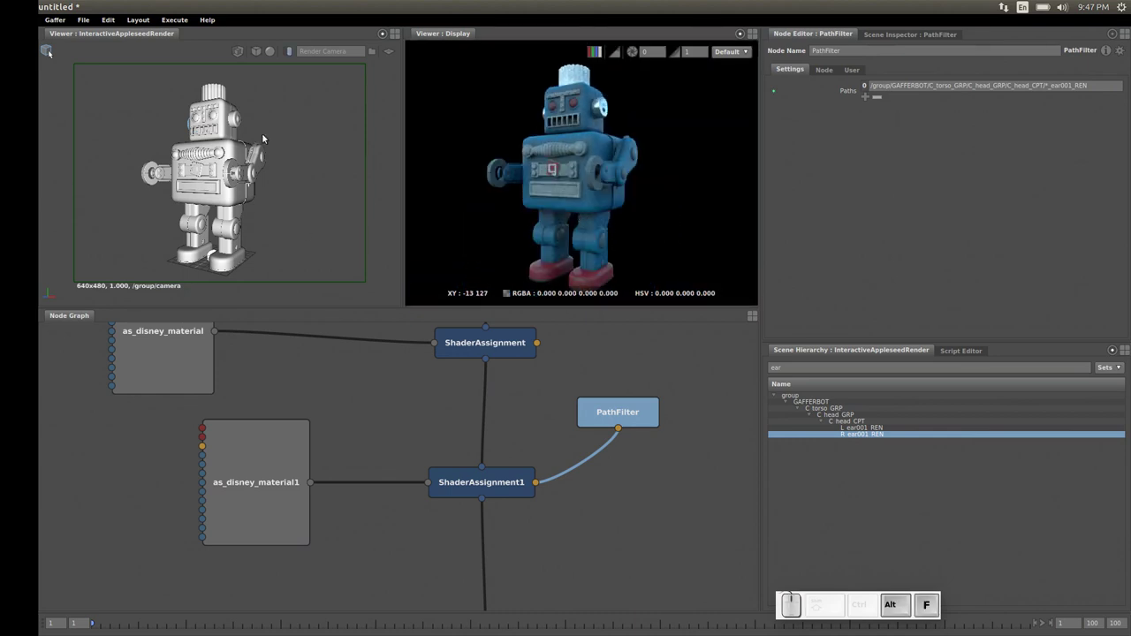
left_click(289, 52)
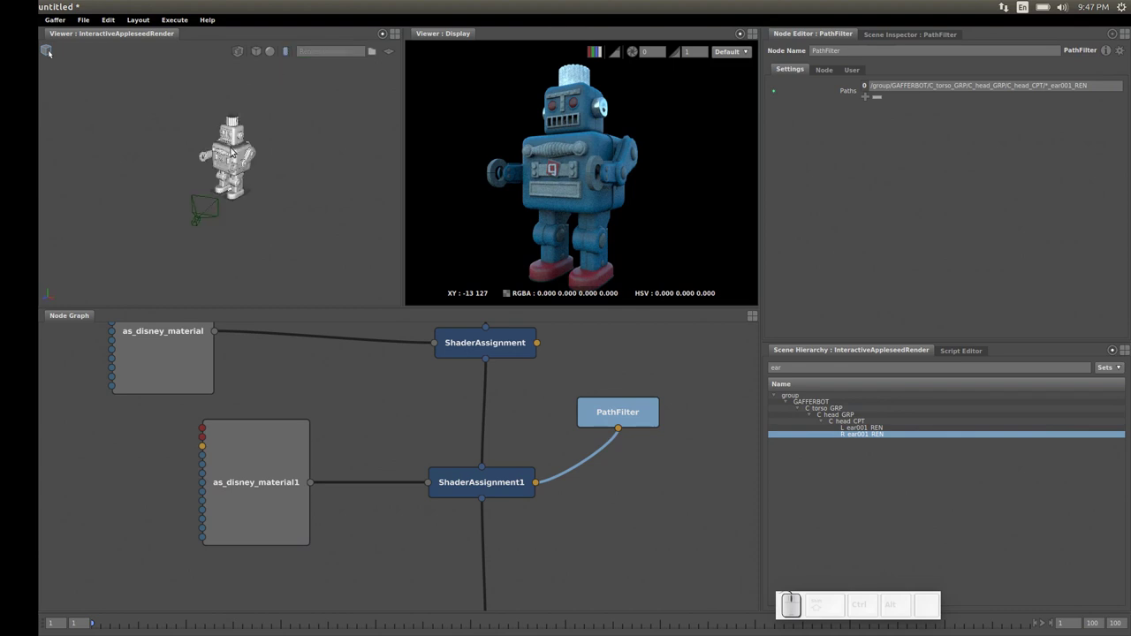
key("f")
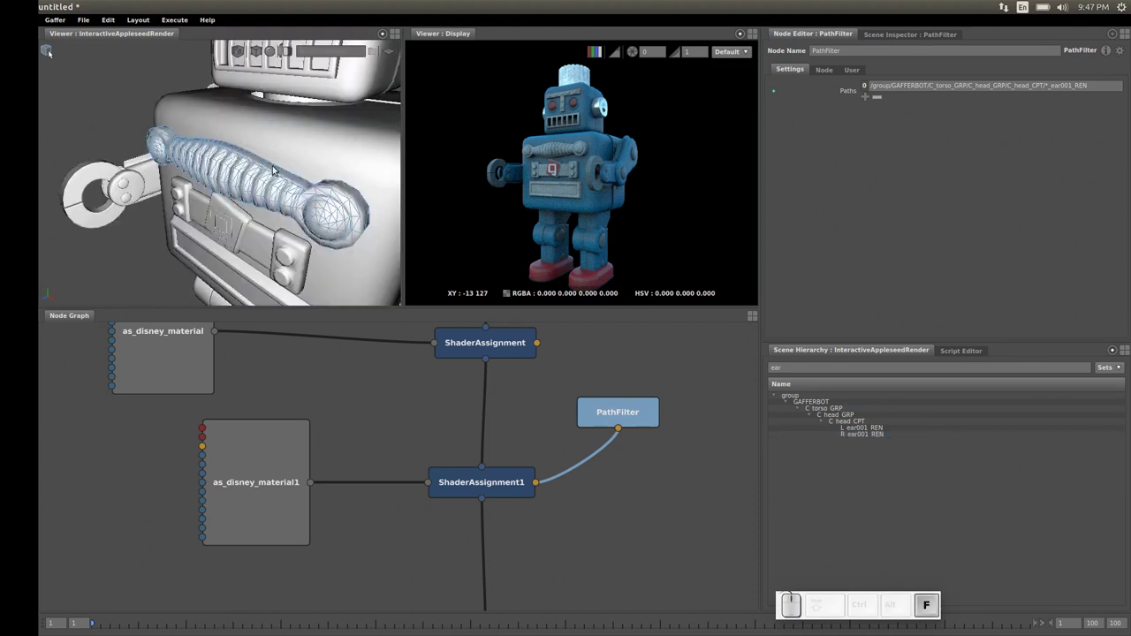
mouse_move(281, 166)
left_mouse_down("alt")
mouse_move(291, 176)
mouse_move(262, 177)
left_mouse_up("alt")
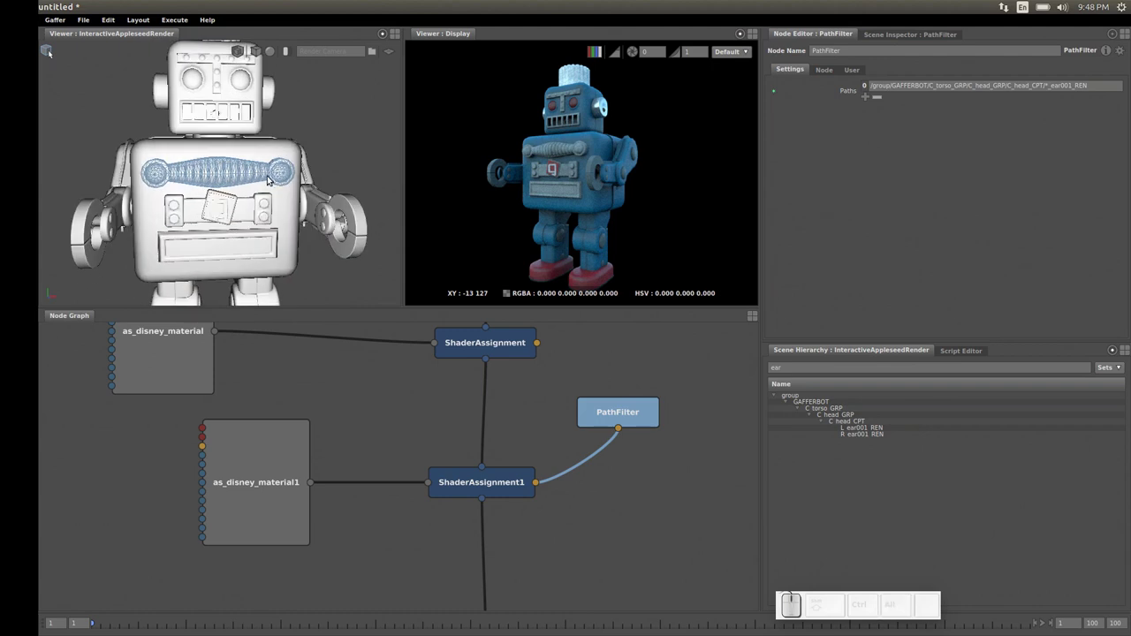
Add the robot's main torso body, C_torso002_REN, to ShaderAssignment1's path filter.
left_click(273, 193)
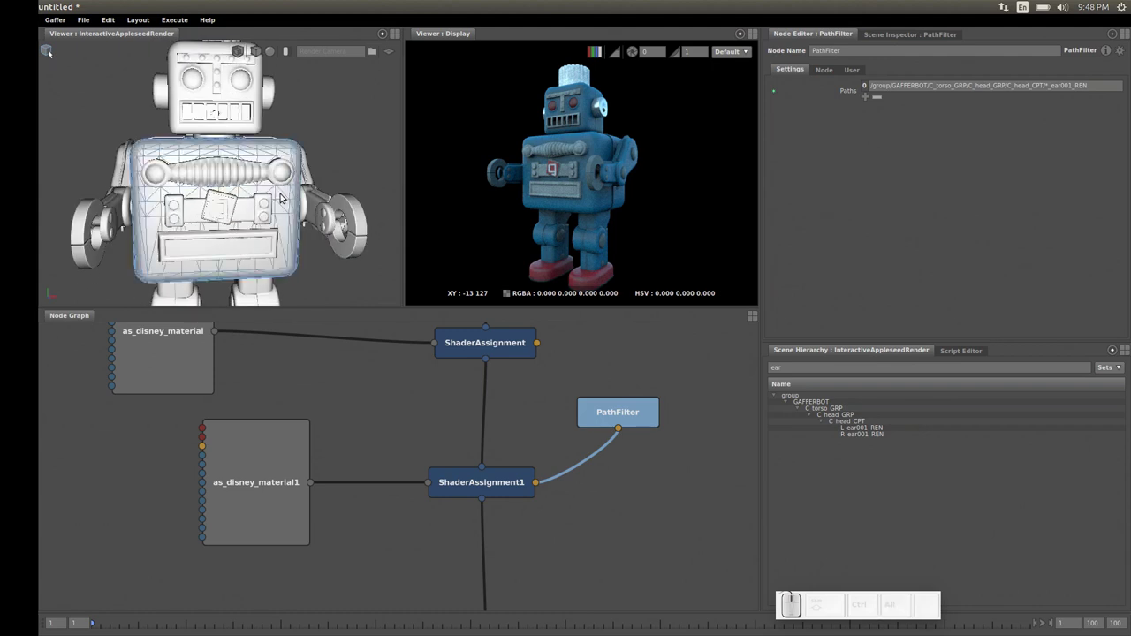
left_click_drag(281, 199, 311, 249)
left_click_drag(444, 433, 496, 484)
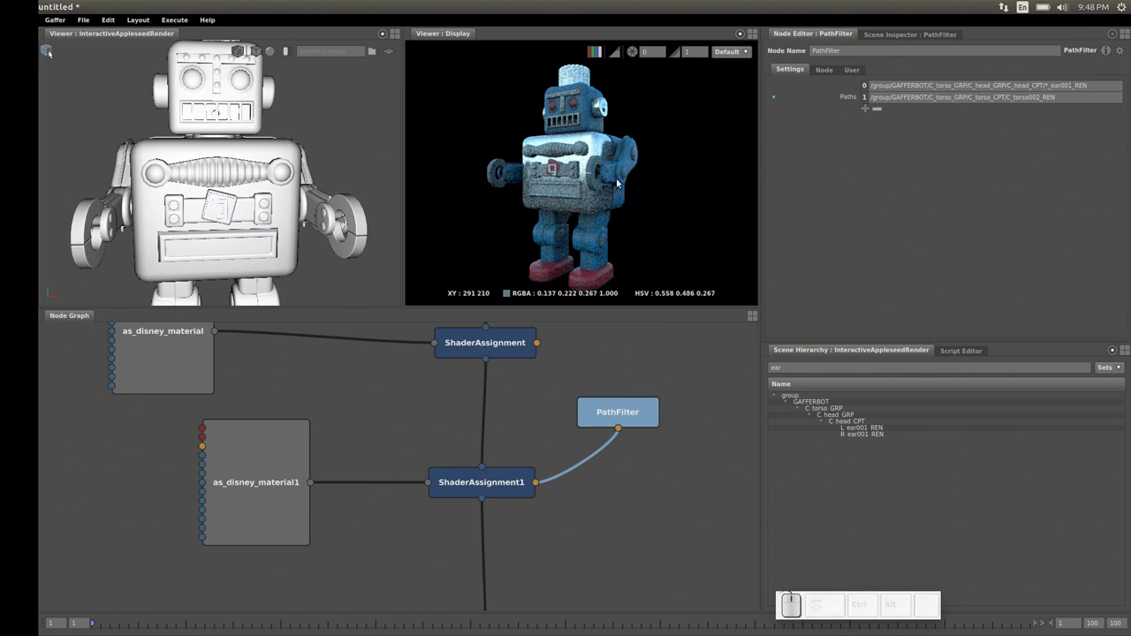
Remove the main torso body from ShaderAssignment1's path filter.
left_click(281, 154)
left_click_drag(433, 393, 523, 478)
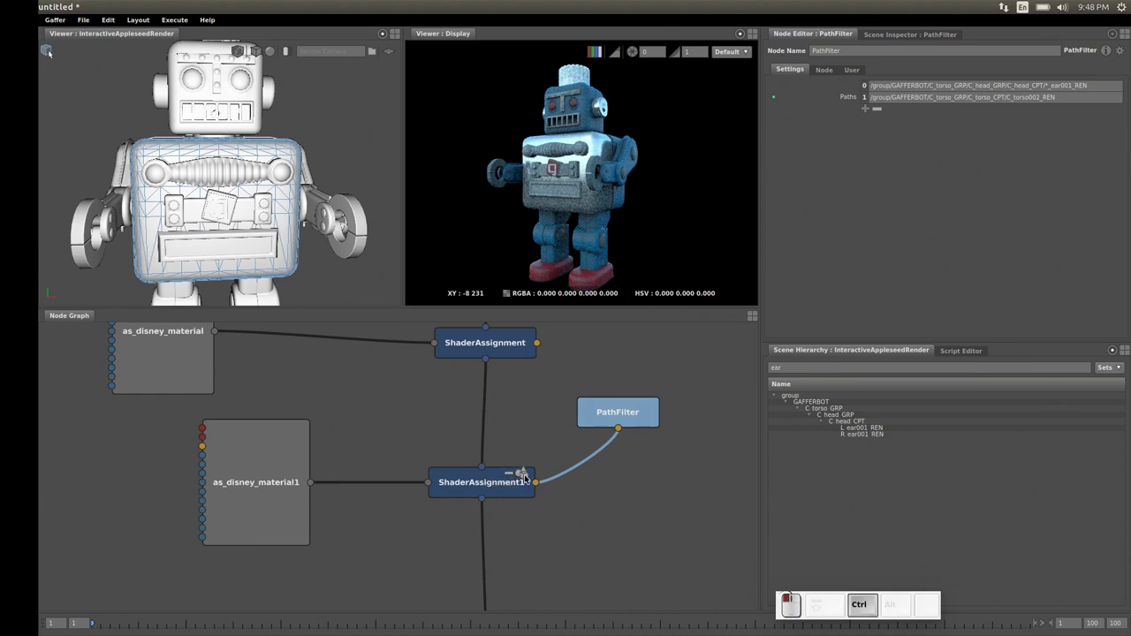
left_click_drag(523, 479, 524, 476, "ctrl")
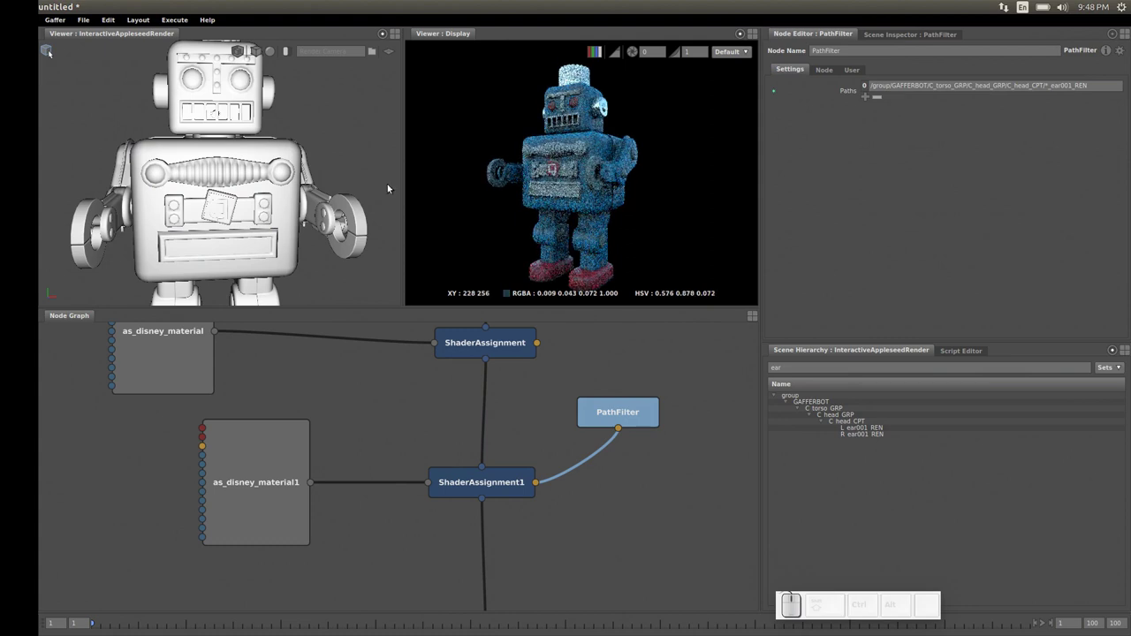
Add the ribbed chest bar, the two small chest dial plates and both hand claws to ShaderAssignment1's path filter.
left_click(270, 173)
left_click(262, 205, "shift")
left_click(182, 208, "shift")
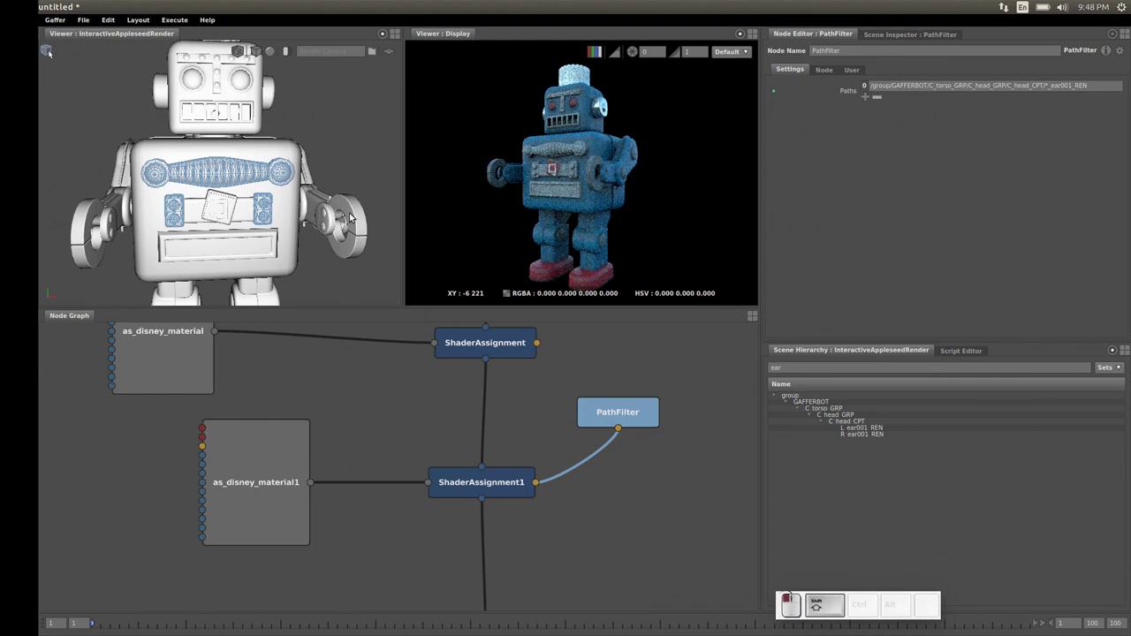
left_click(347, 245, "shift")
left_click(96, 228, "shift")
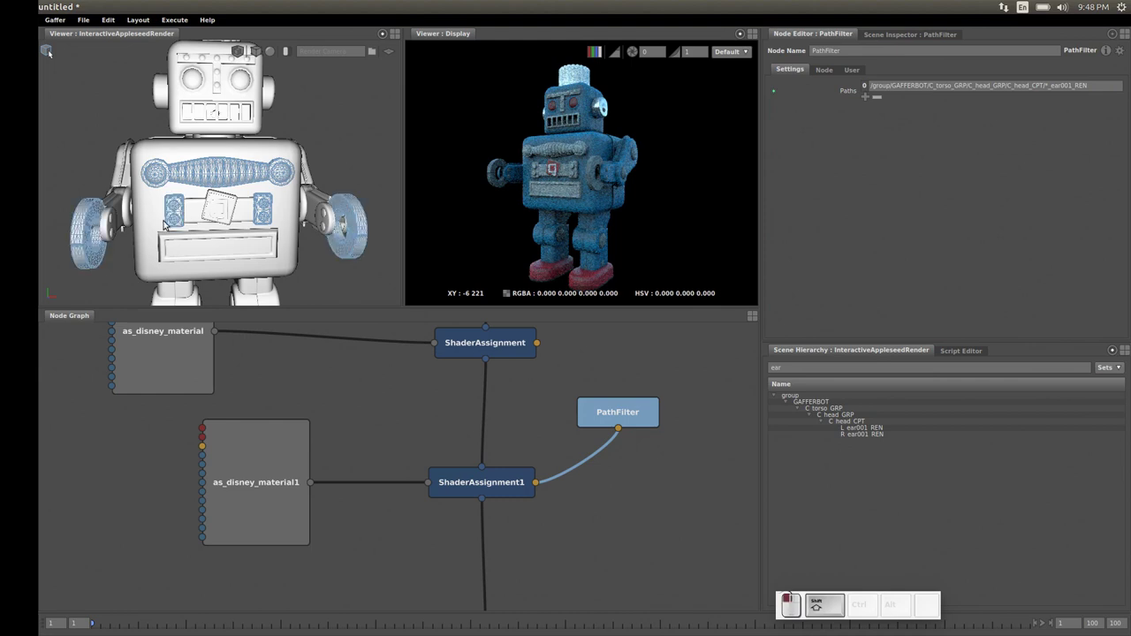
left_click(366, 326)
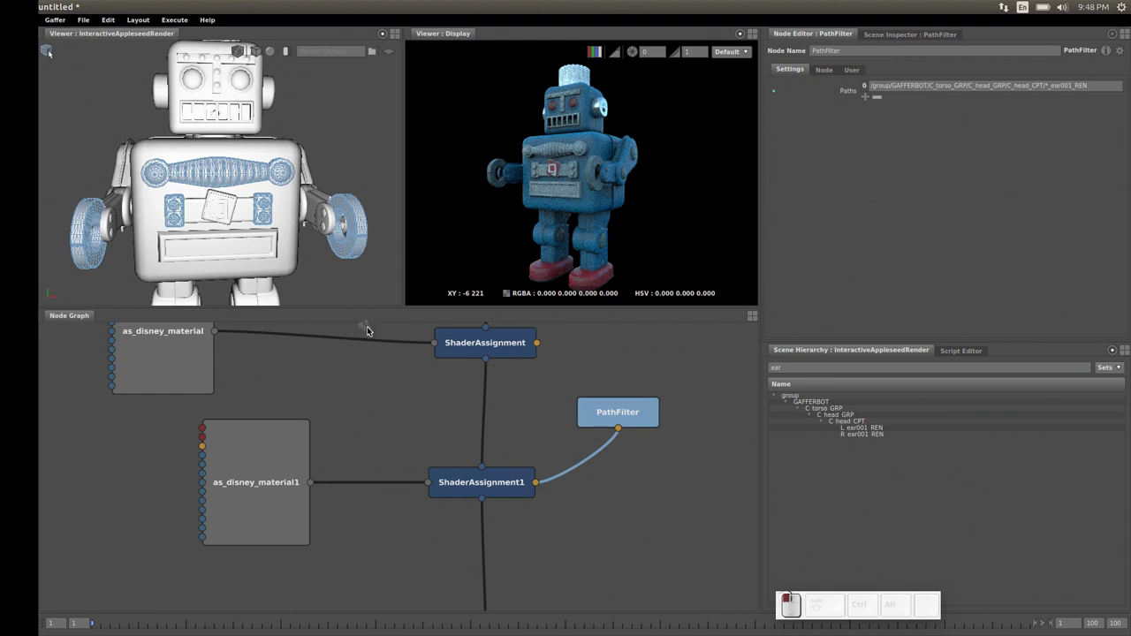
left_click_drag(438, 437, 497, 469)
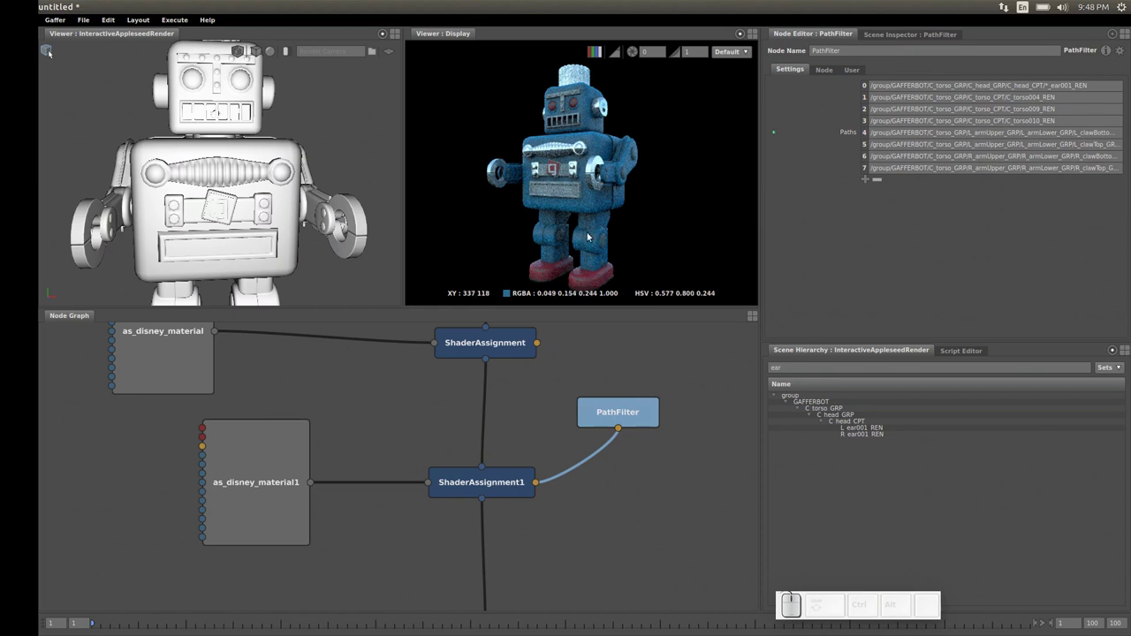
right_click_drag(634, 440, 545, 485, "alt")
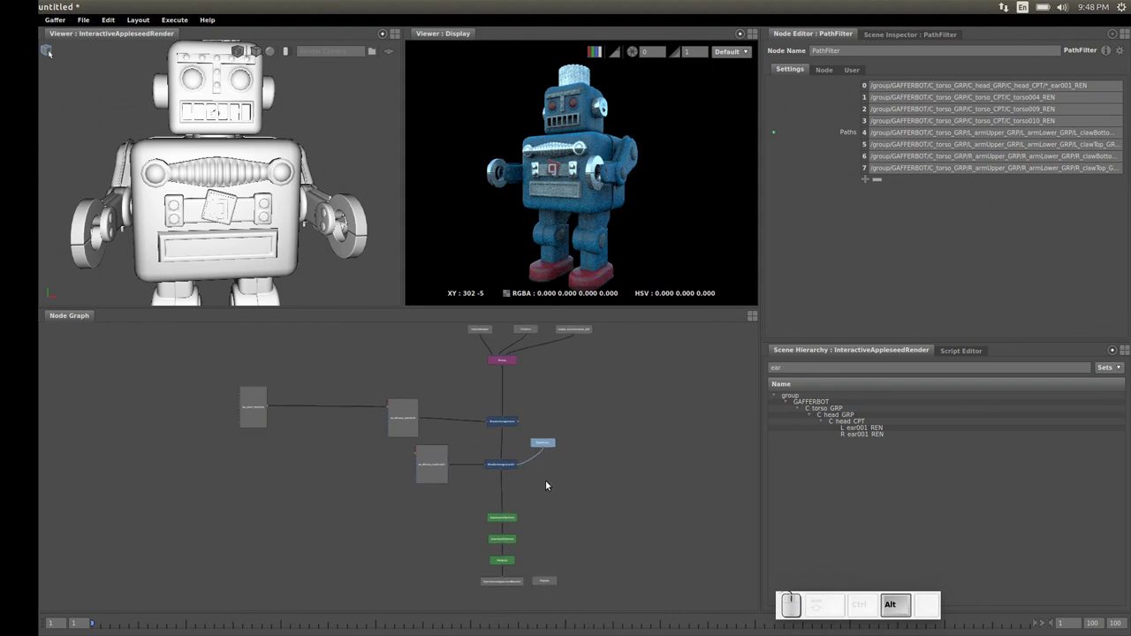